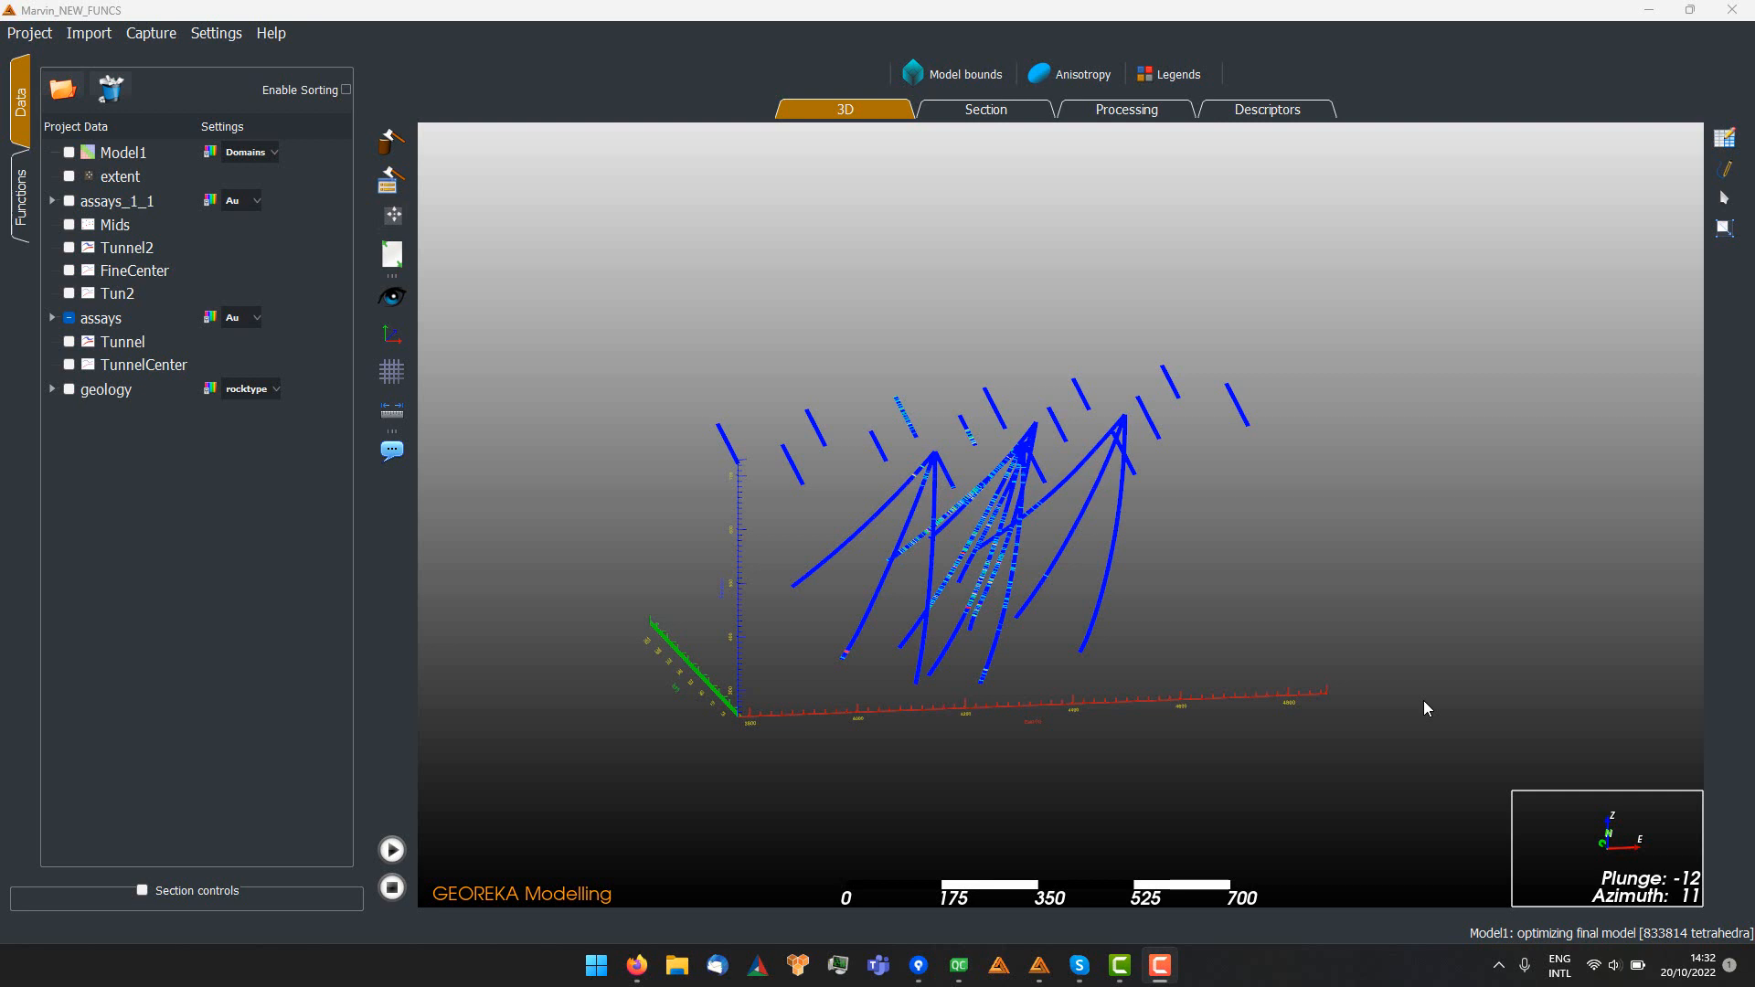
# Colour the assays drillholes in the 3D view by the Cu column
pyautogui.moveTo(959, 560); pyautogui.dragTo(996, 698)
pyautogui.scroll(2, 1112, 689)
pyautogui.moveTo(1112, 689); pyautogui.dragTo(1197, 554)
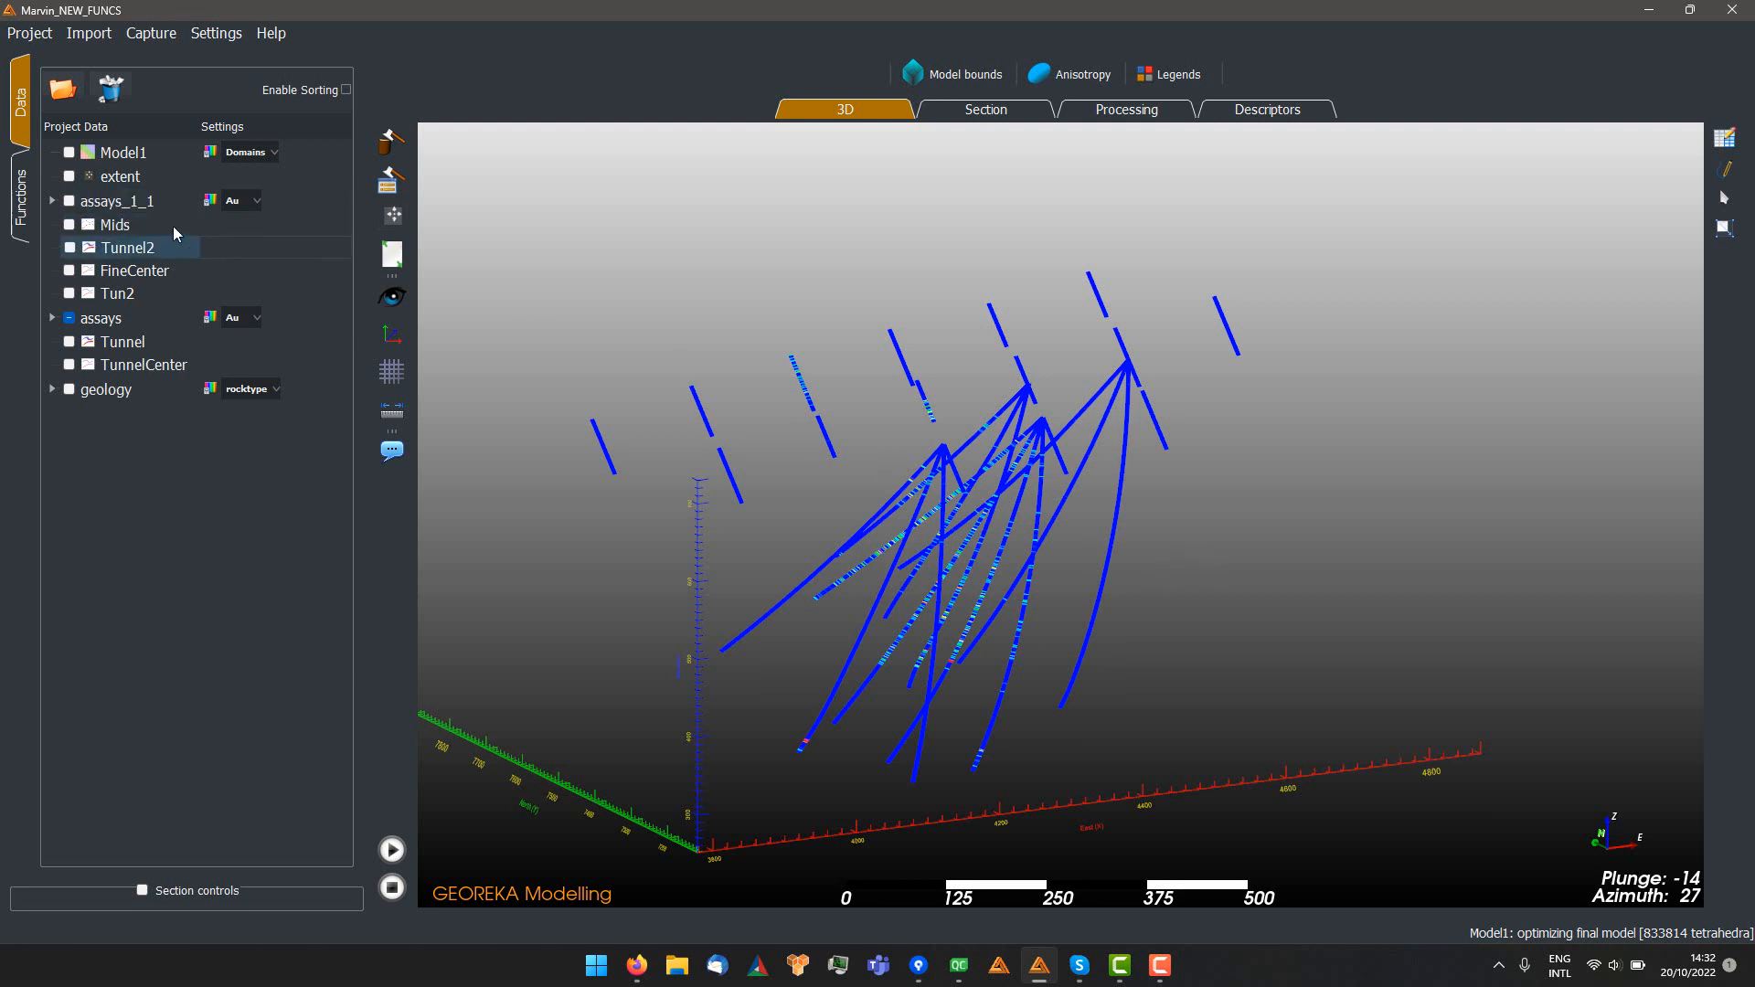
pyautogui.click(234, 317)
pyautogui.click(236, 365)
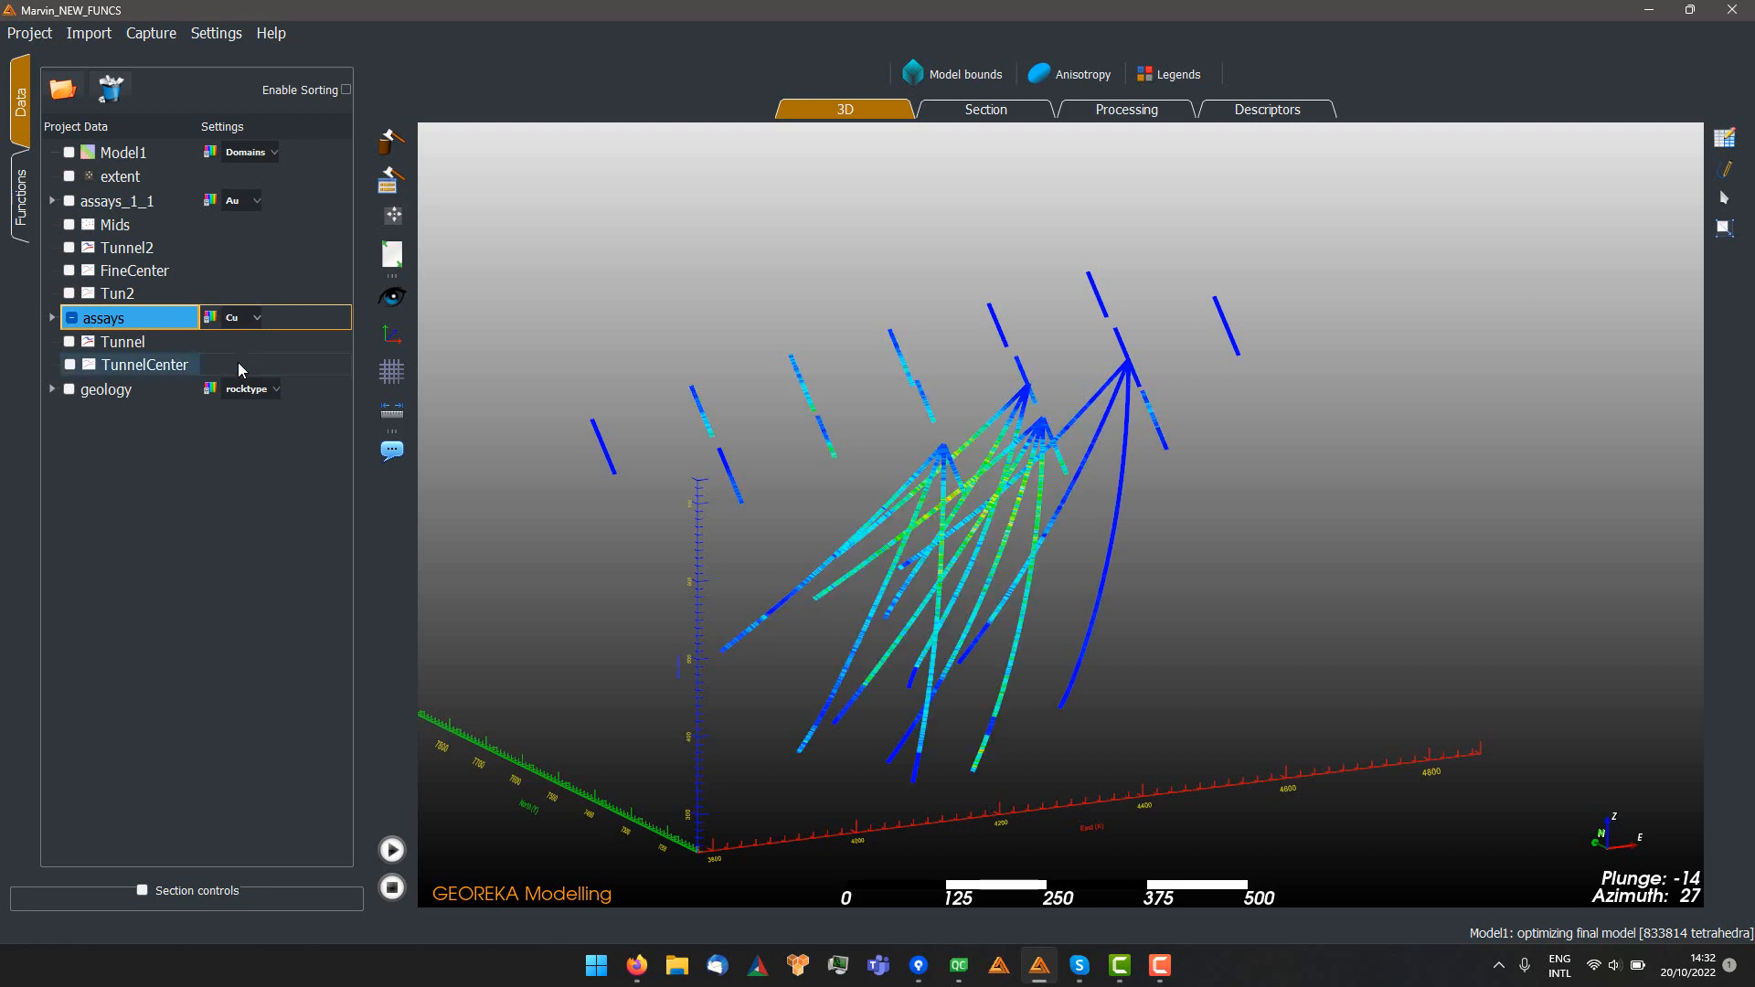
# Examine the copper grade distribution along the drillholes from several viewing angles
pyautogui.moveTo(1105, 658); pyautogui.dragTo(1071, 612)
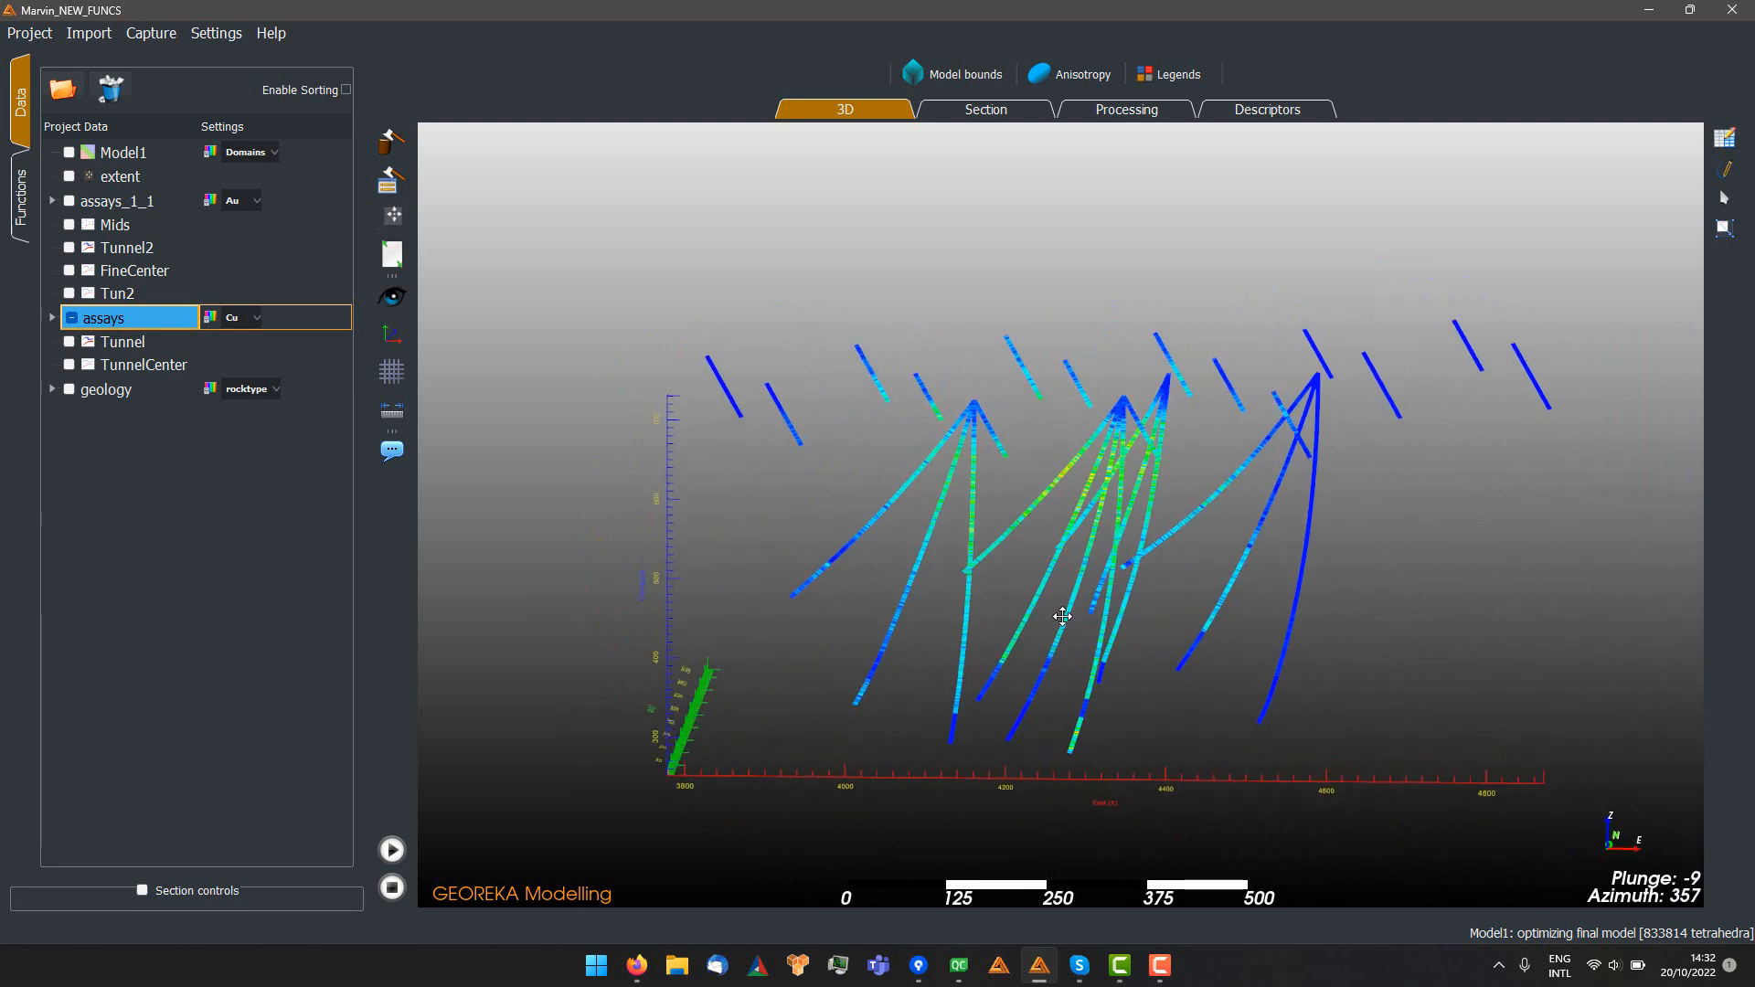
pyautogui.moveTo(1203, 615)
pyautogui.mouseDown()
pyautogui.moveTo(1093, 607)
pyautogui.moveTo(1136, 560)
pyautogui.moveTo(1264, 647)
pyautogui.moveTo(1249, 627)
pyautogui.moveTo(713, 626)
pyautogui.moveTo(1076, 698)
pyautogui.moveTo(1407, 686)
pyautogui.moveTo(1206, 625)
pyautogui.mouseUp()
pyautogui.moveTo(1014, 448); pyautogui.dragTo(1088, 435)
pyautogui.moveTo(960, 376); pyautogui.dragTo(1078, 370)
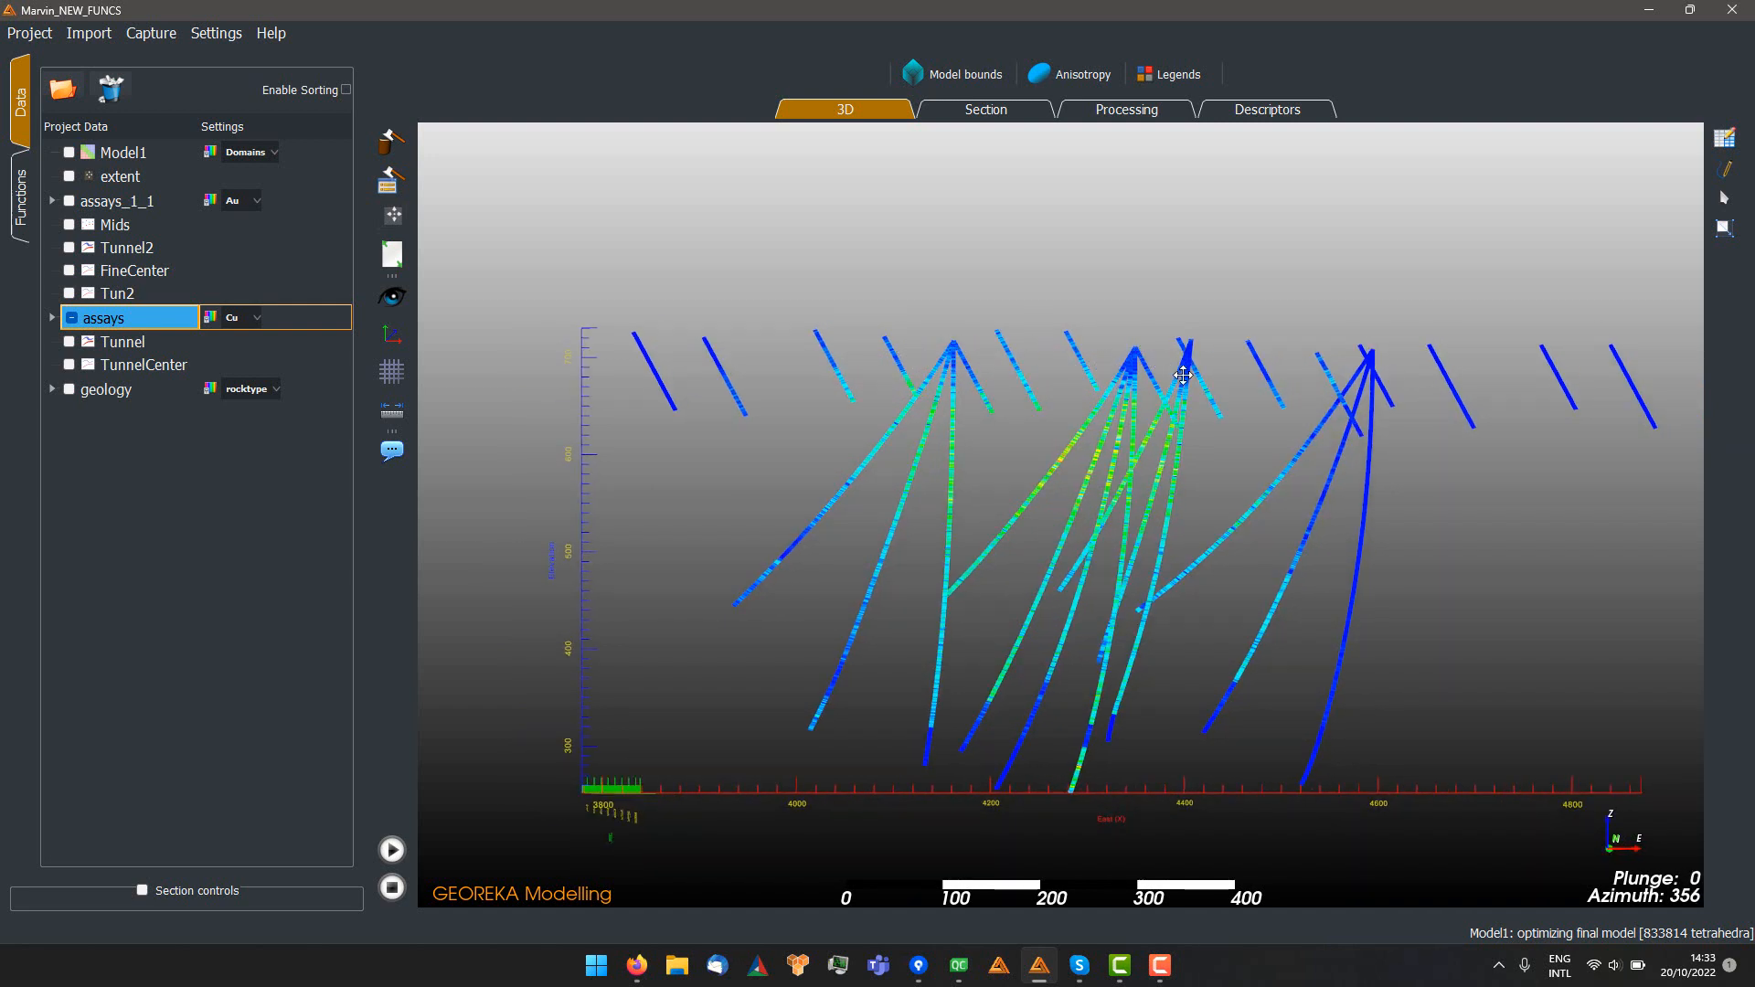
pyautogui.moveTo(1100, 364); pyautogui.dragTo(1166, 367)
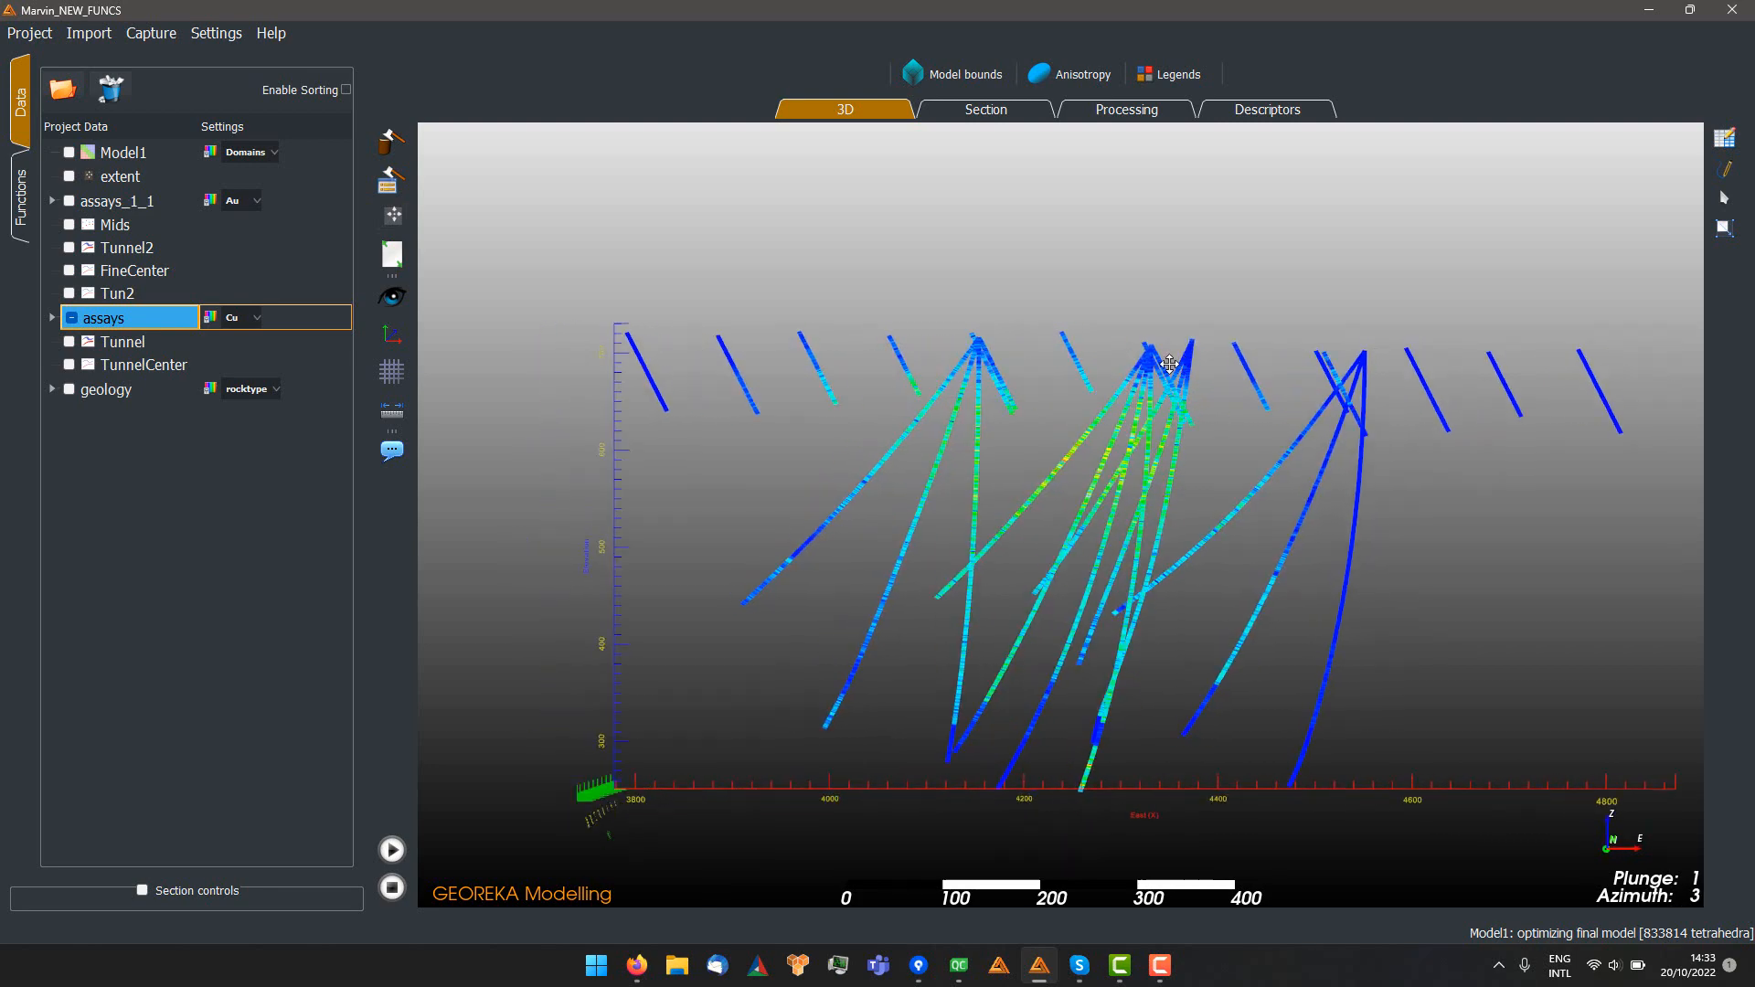
pyautogui.moveTo(1138, 430); pyautogui.dragTo(1100, 495)
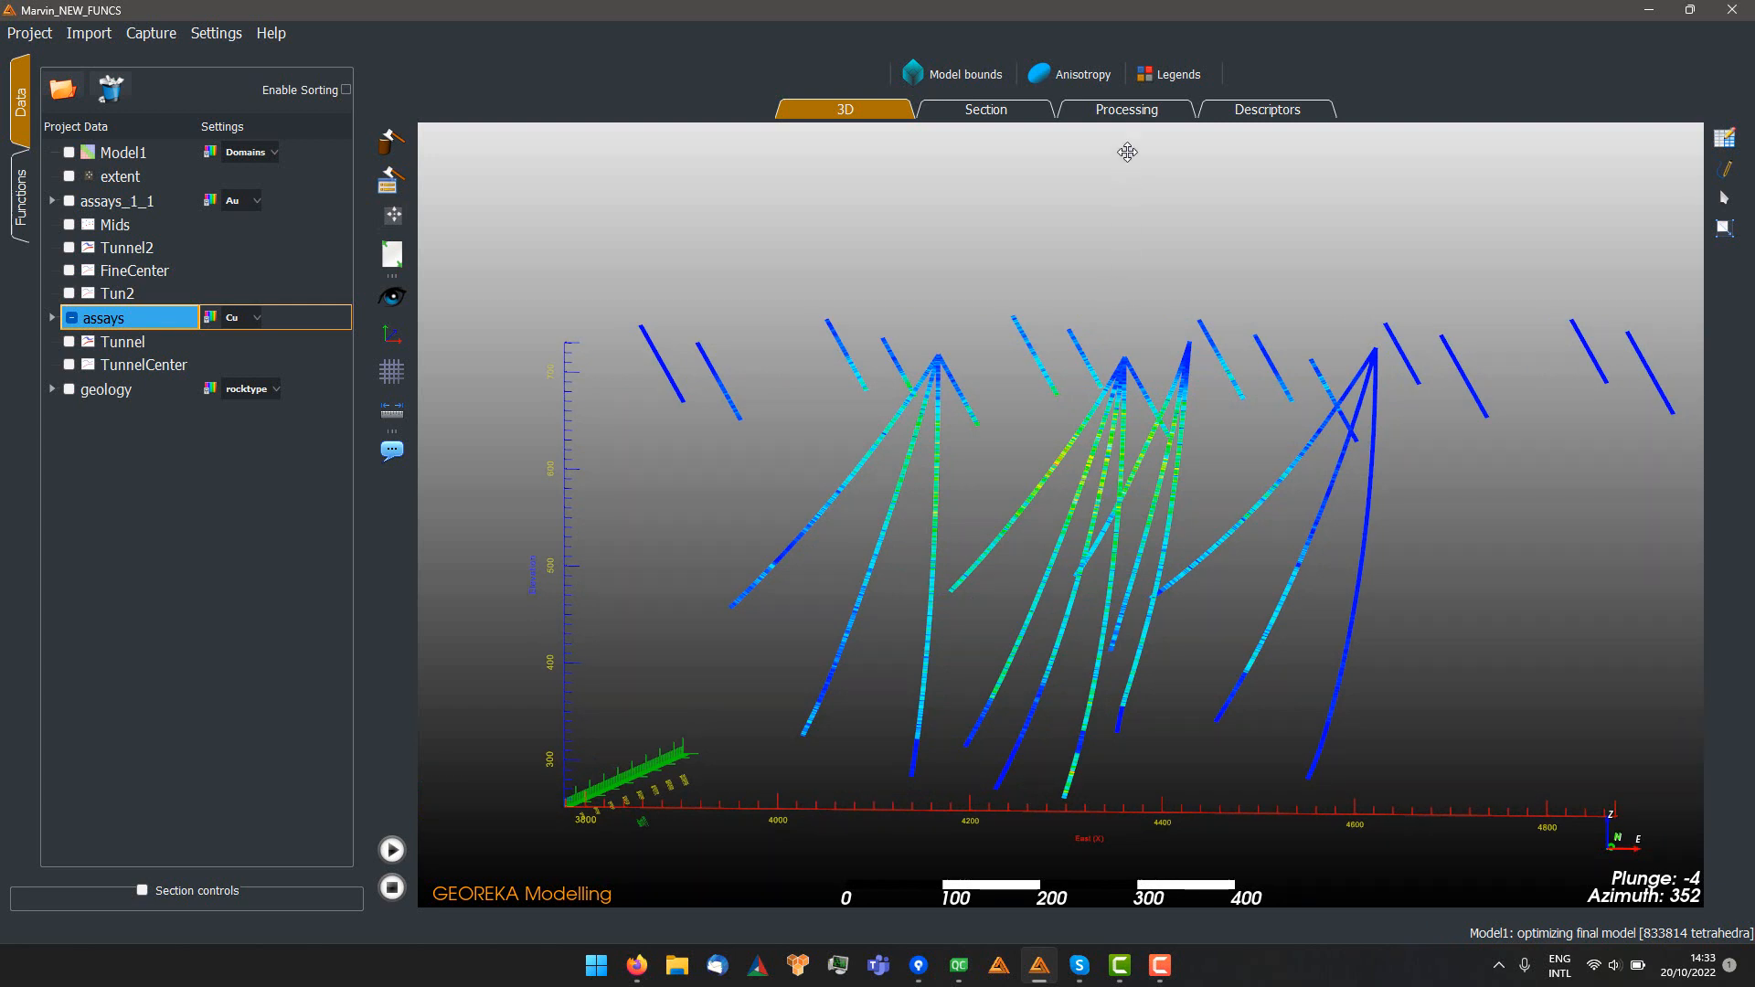
# Clear the existing processing workflow and place the assays interval data on the empty canvas
pyautogui.click(1112, 118)
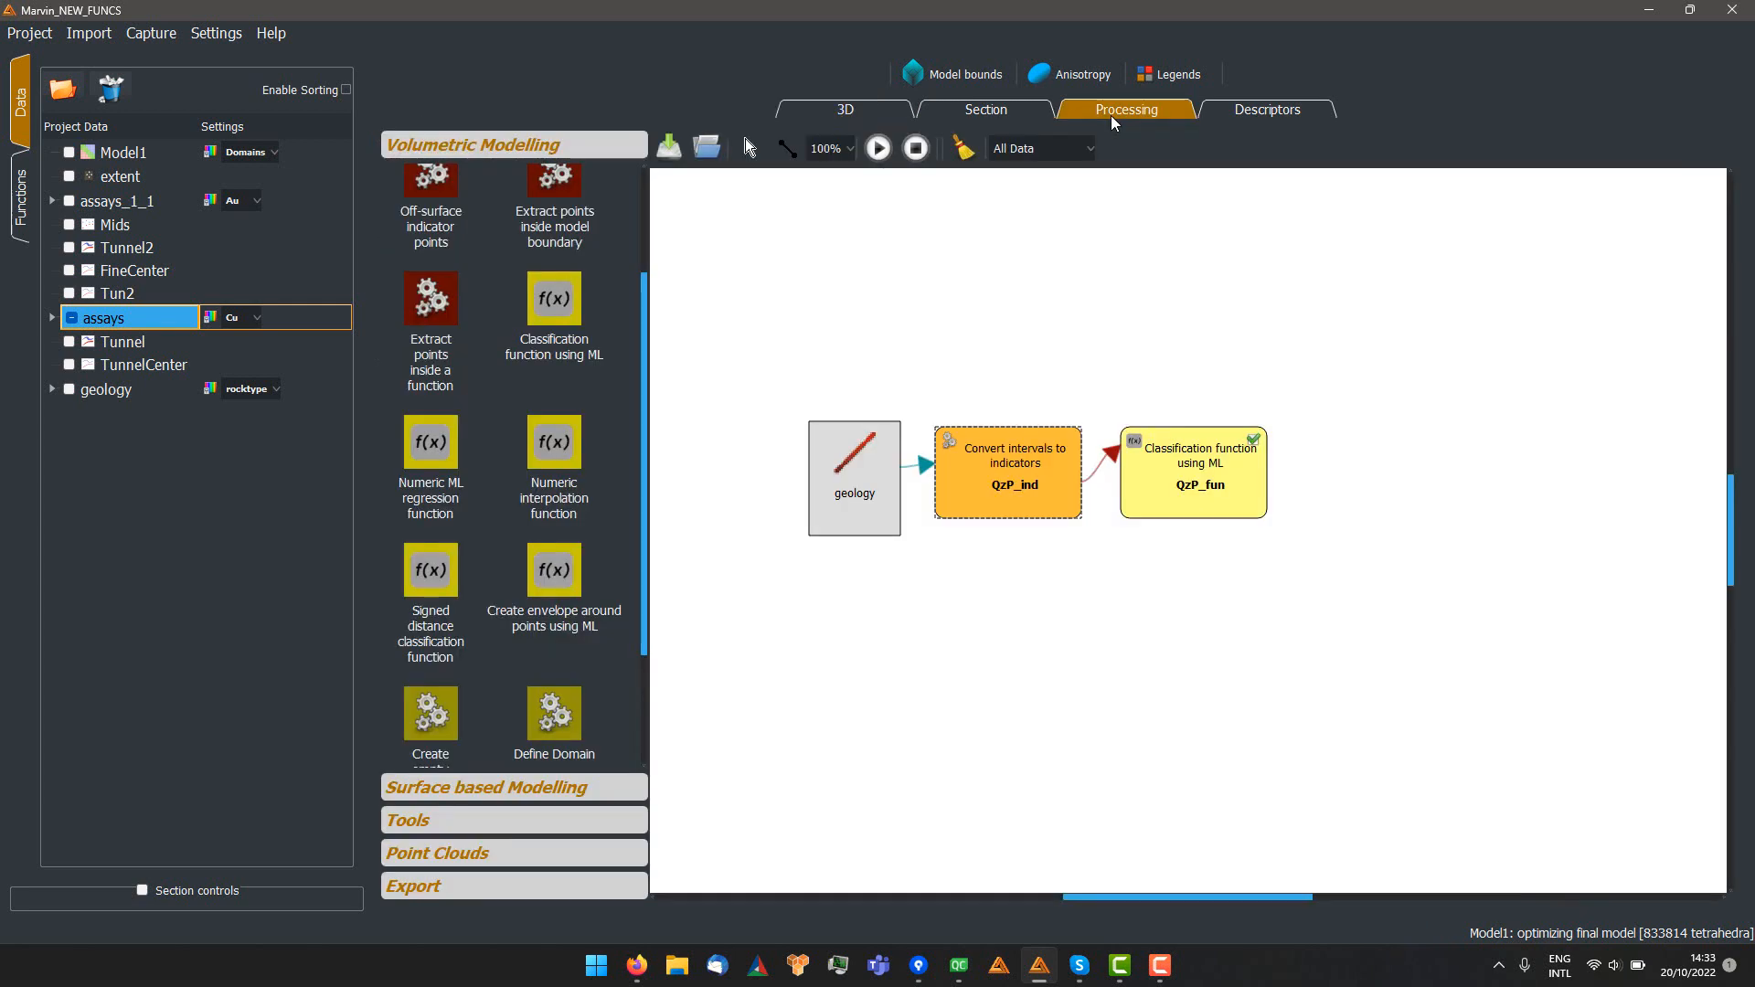
pyautogui.click(964, 149)
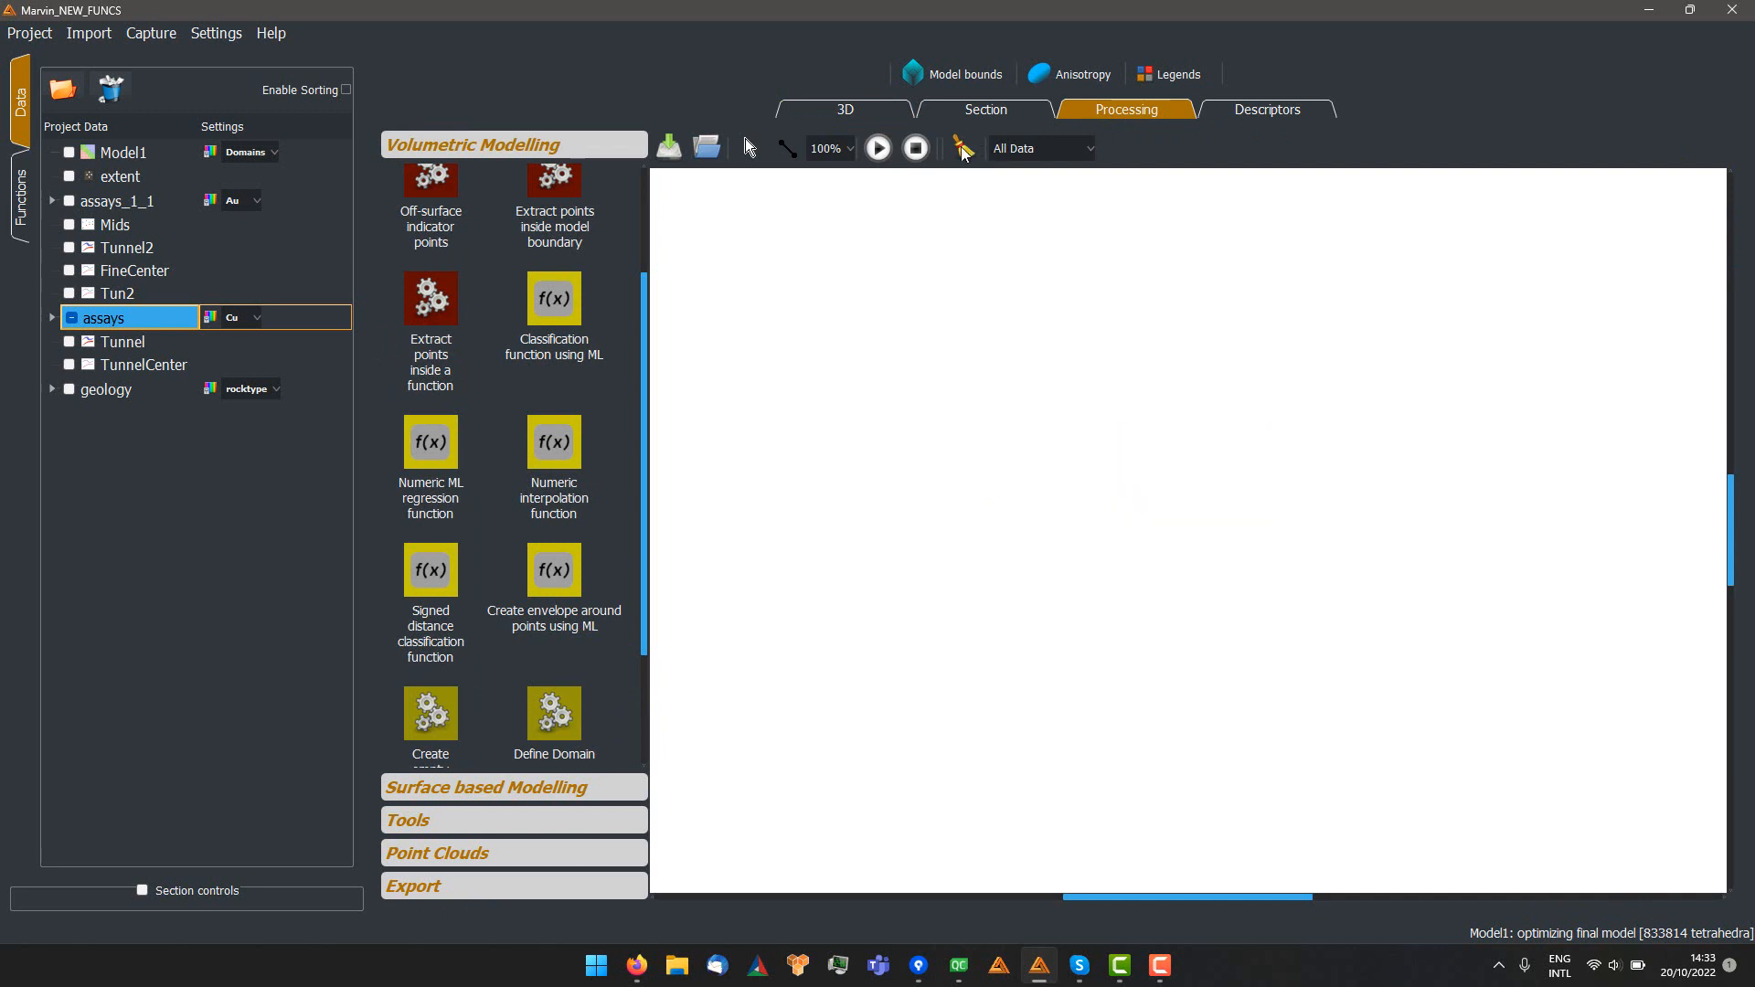
pyautogui.click(52, 317)
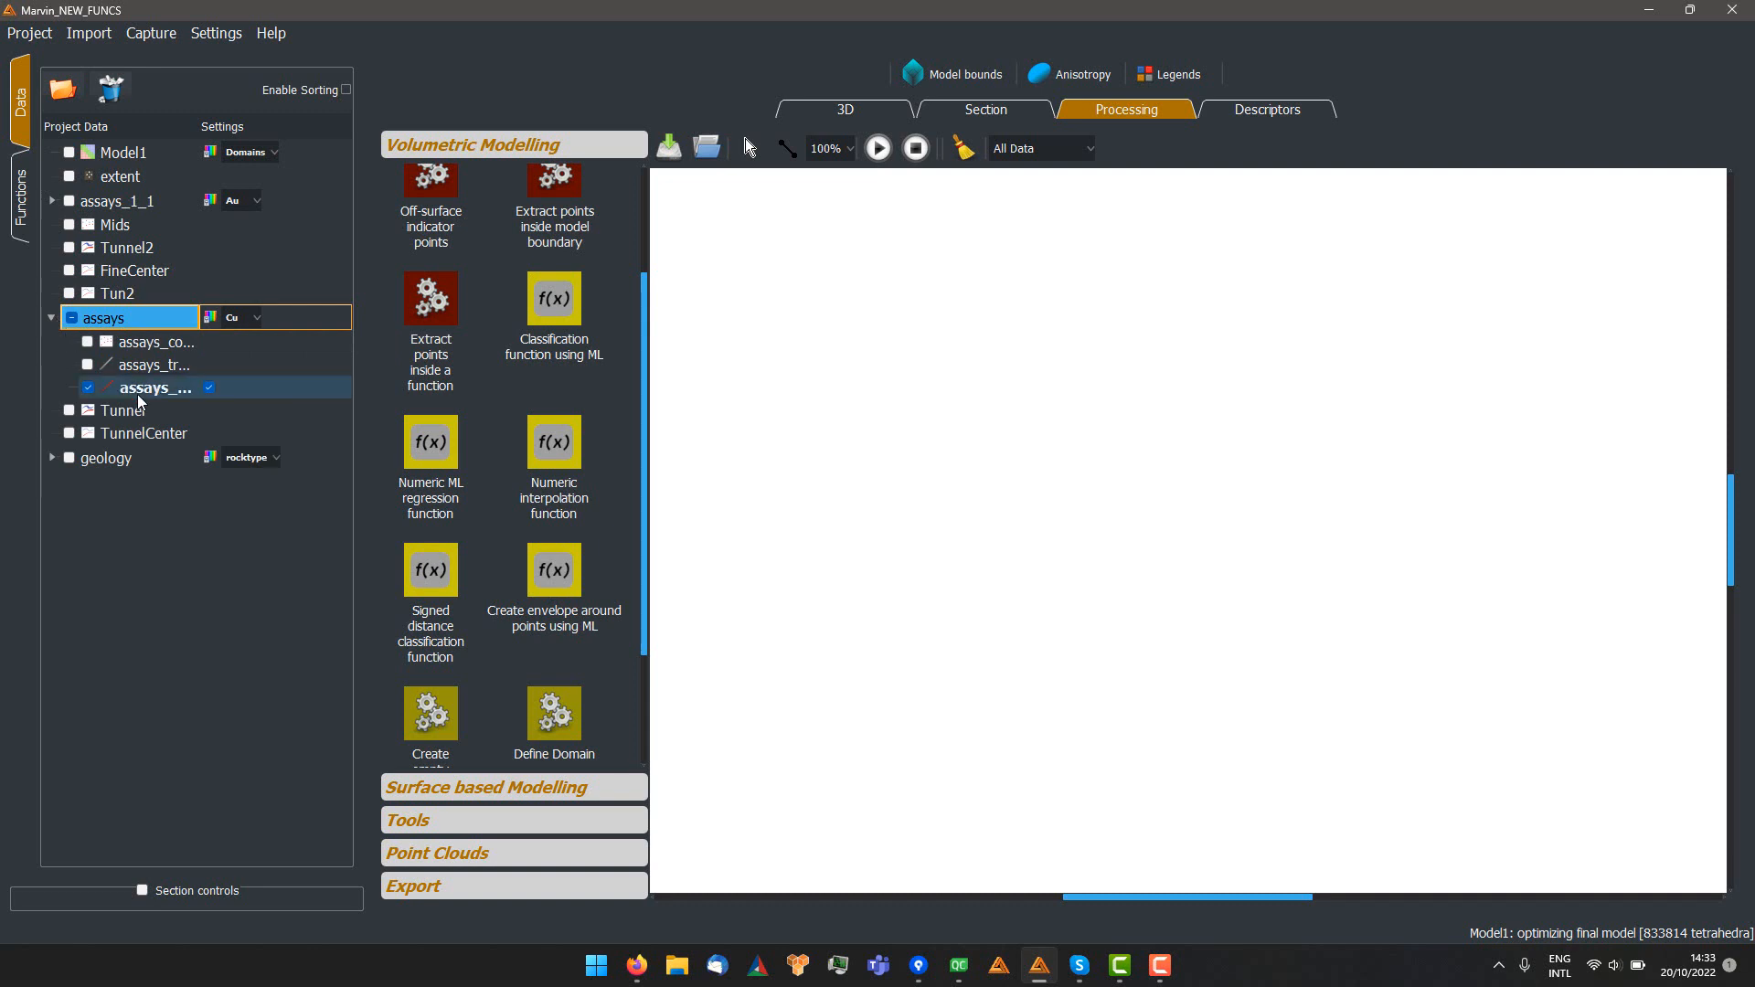
pyautogui.moveTo(139, 396); pyautogui.dragTo(858, 429)
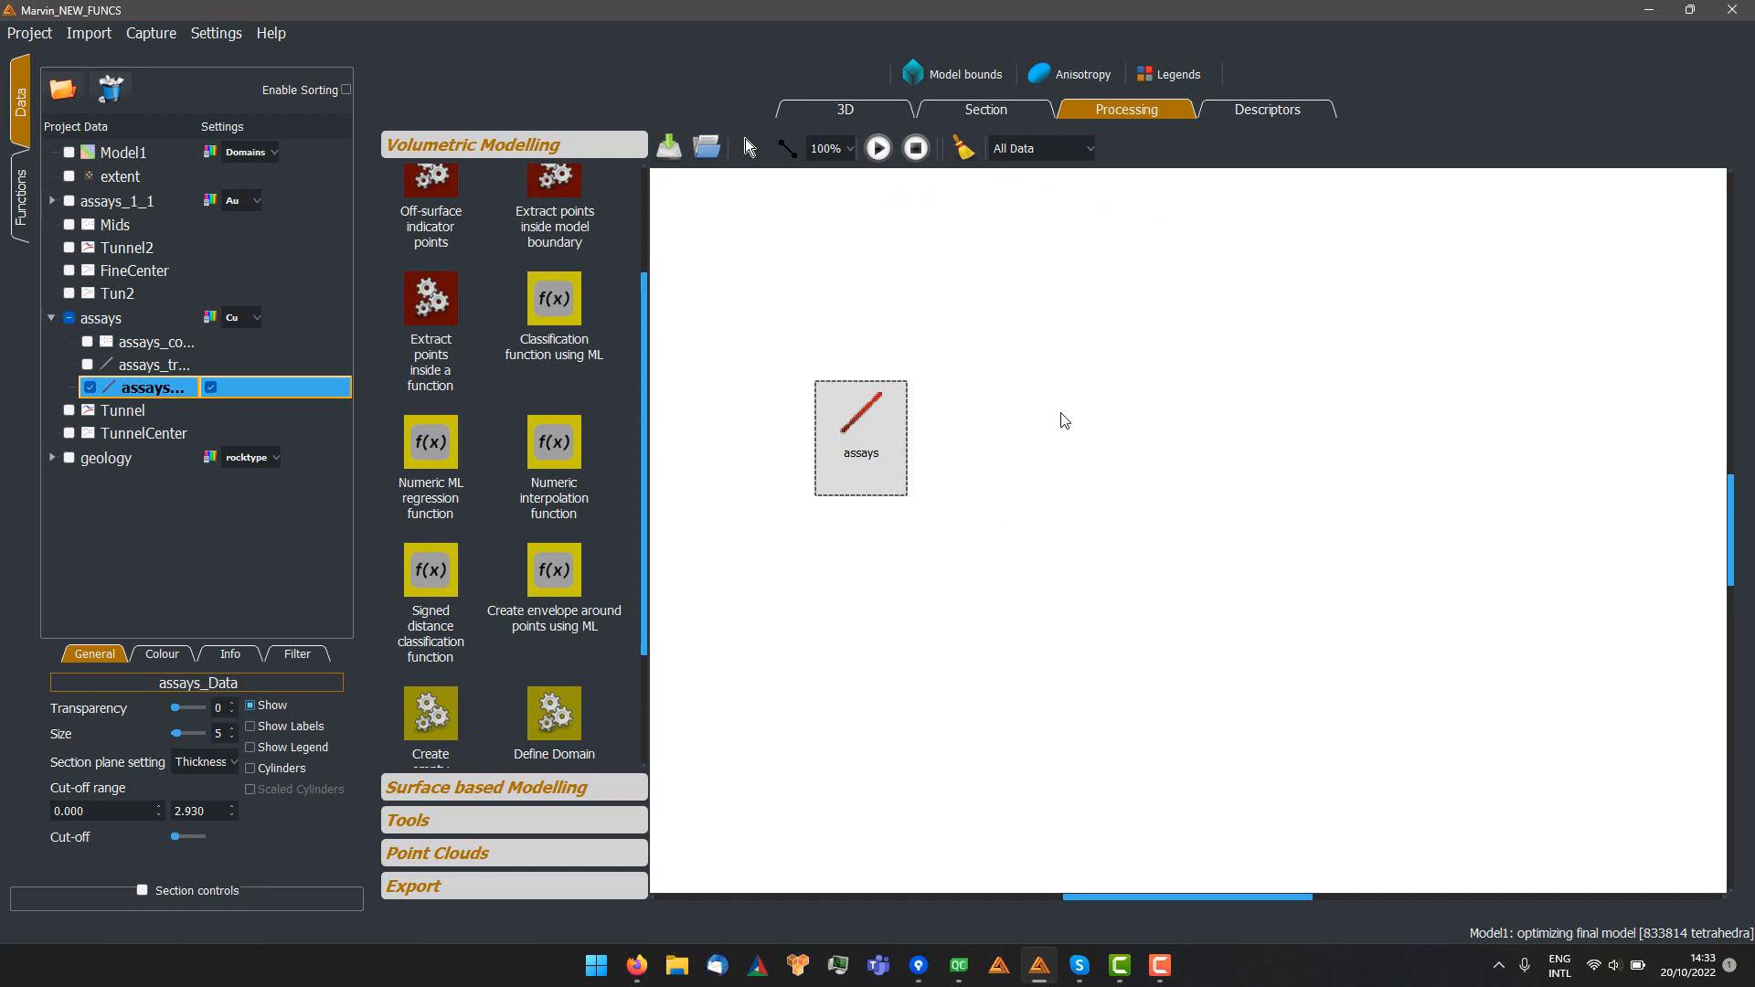
# Add an Extract interval mid points process to the workflow and connect the assays data to it
pyautogui.scroll(3, 561, 443)
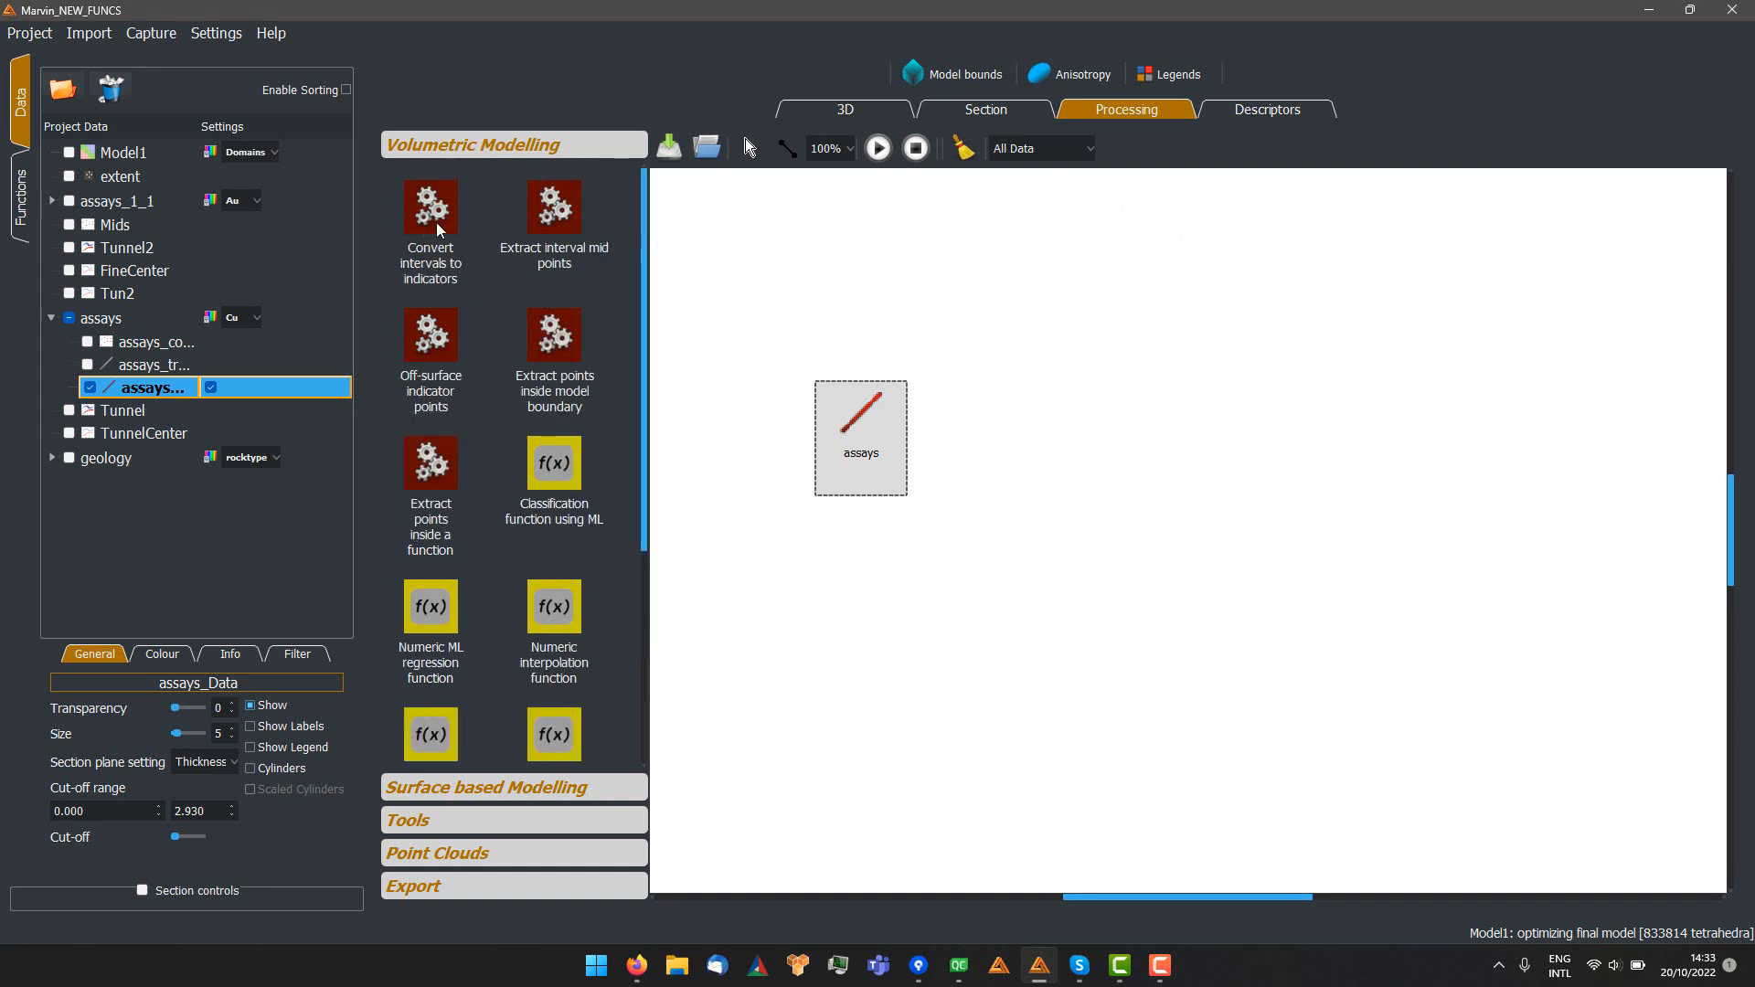
pyautogui.moveTo(561, 222); pyautogui.dragTo(1051, 446)
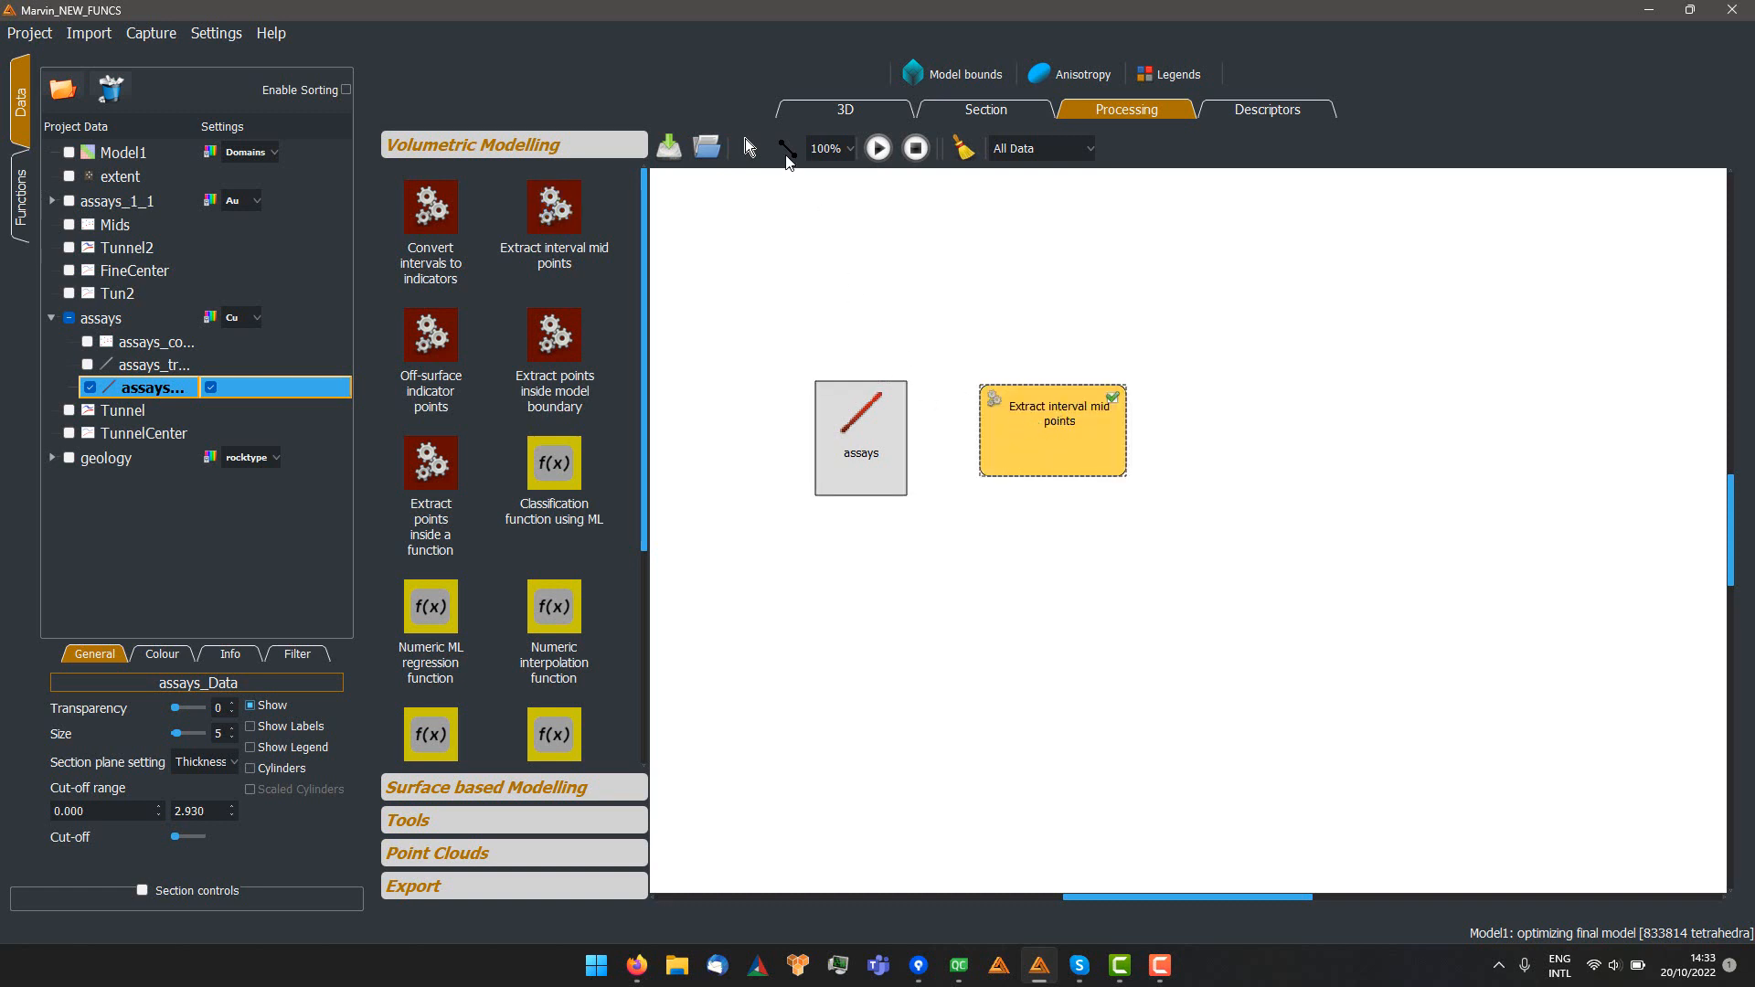
pyautogui.moveTo(874, 453); pyautogui.dragTo(1004, 431)
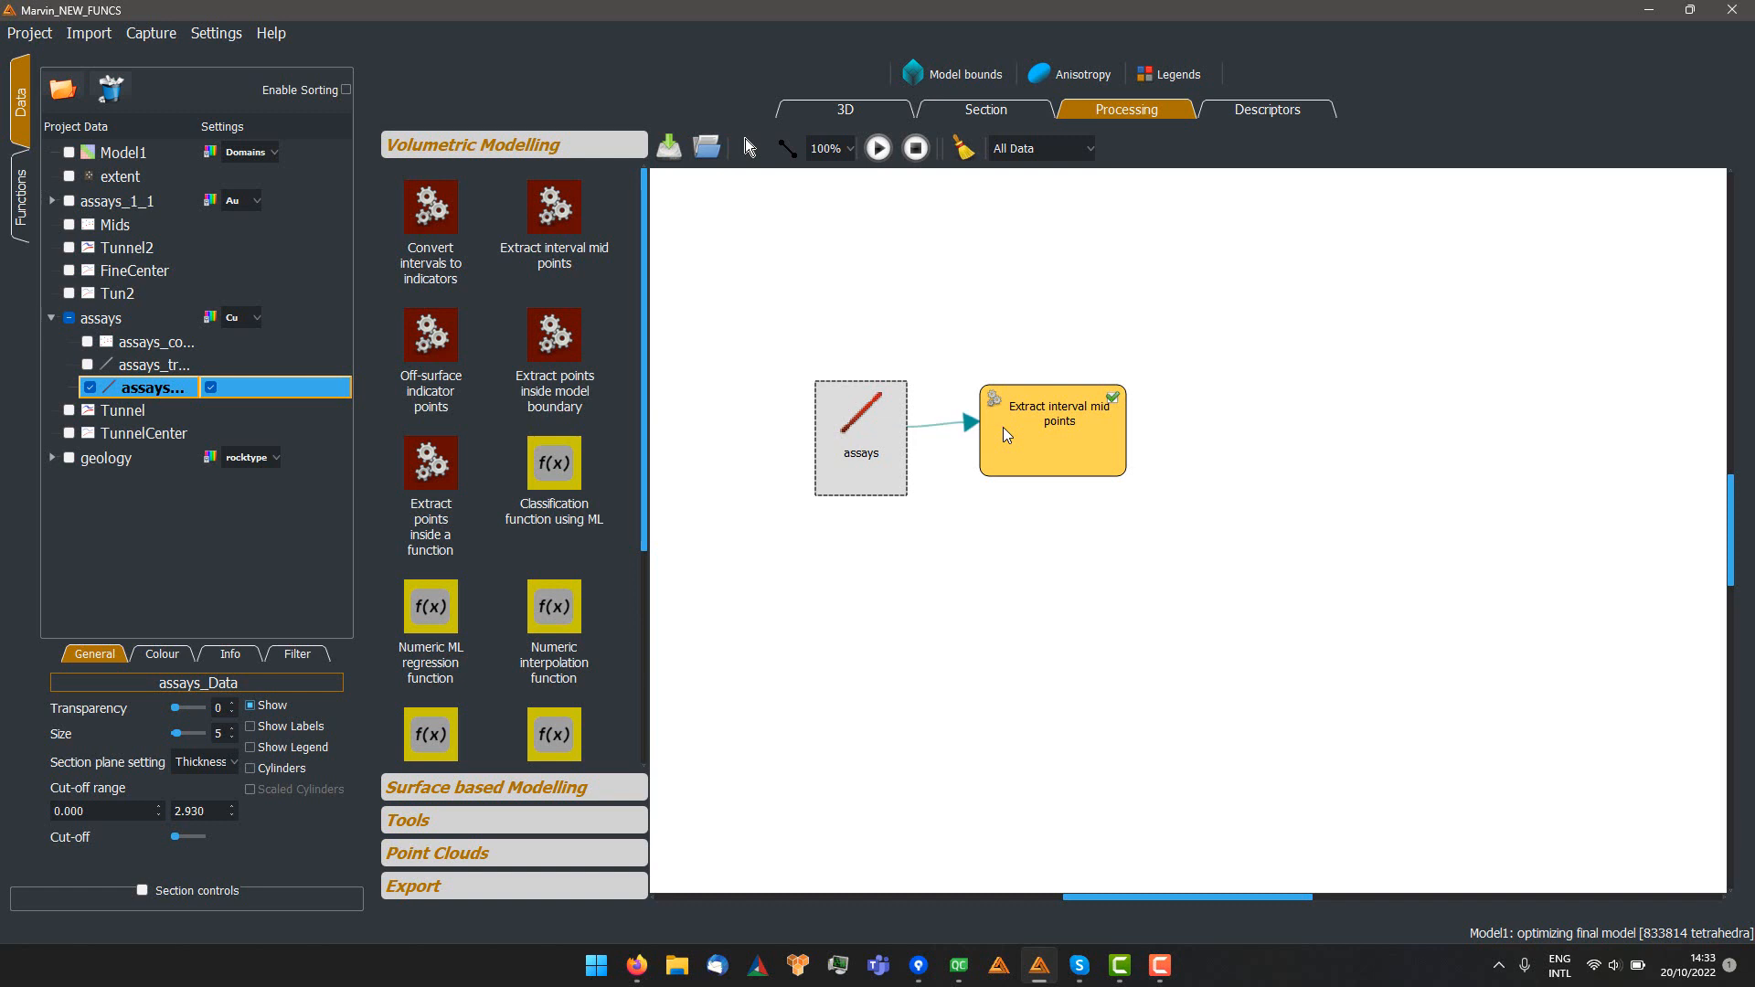
# Name the mid point extraction output MIDS_MAR and run the workflow
pyautogui.doubleClick(1047, 439)
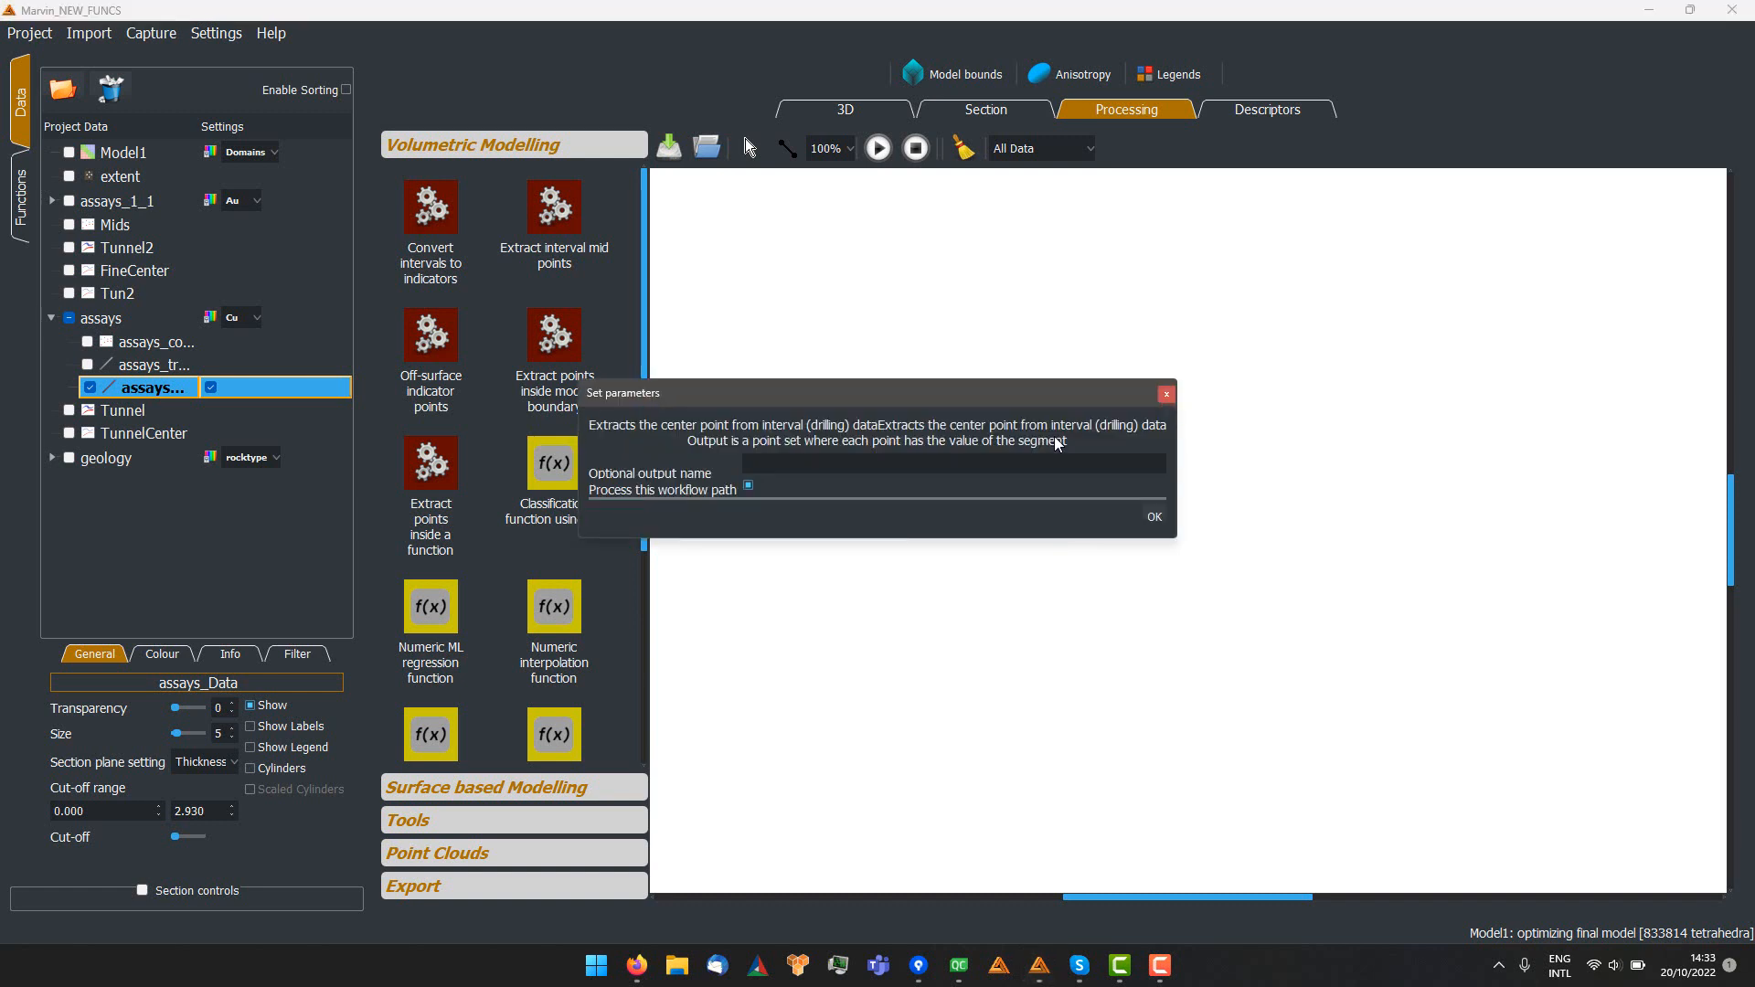
pyautogui.write('MIDS_MAR')
pyautogui.click(1151, 518)
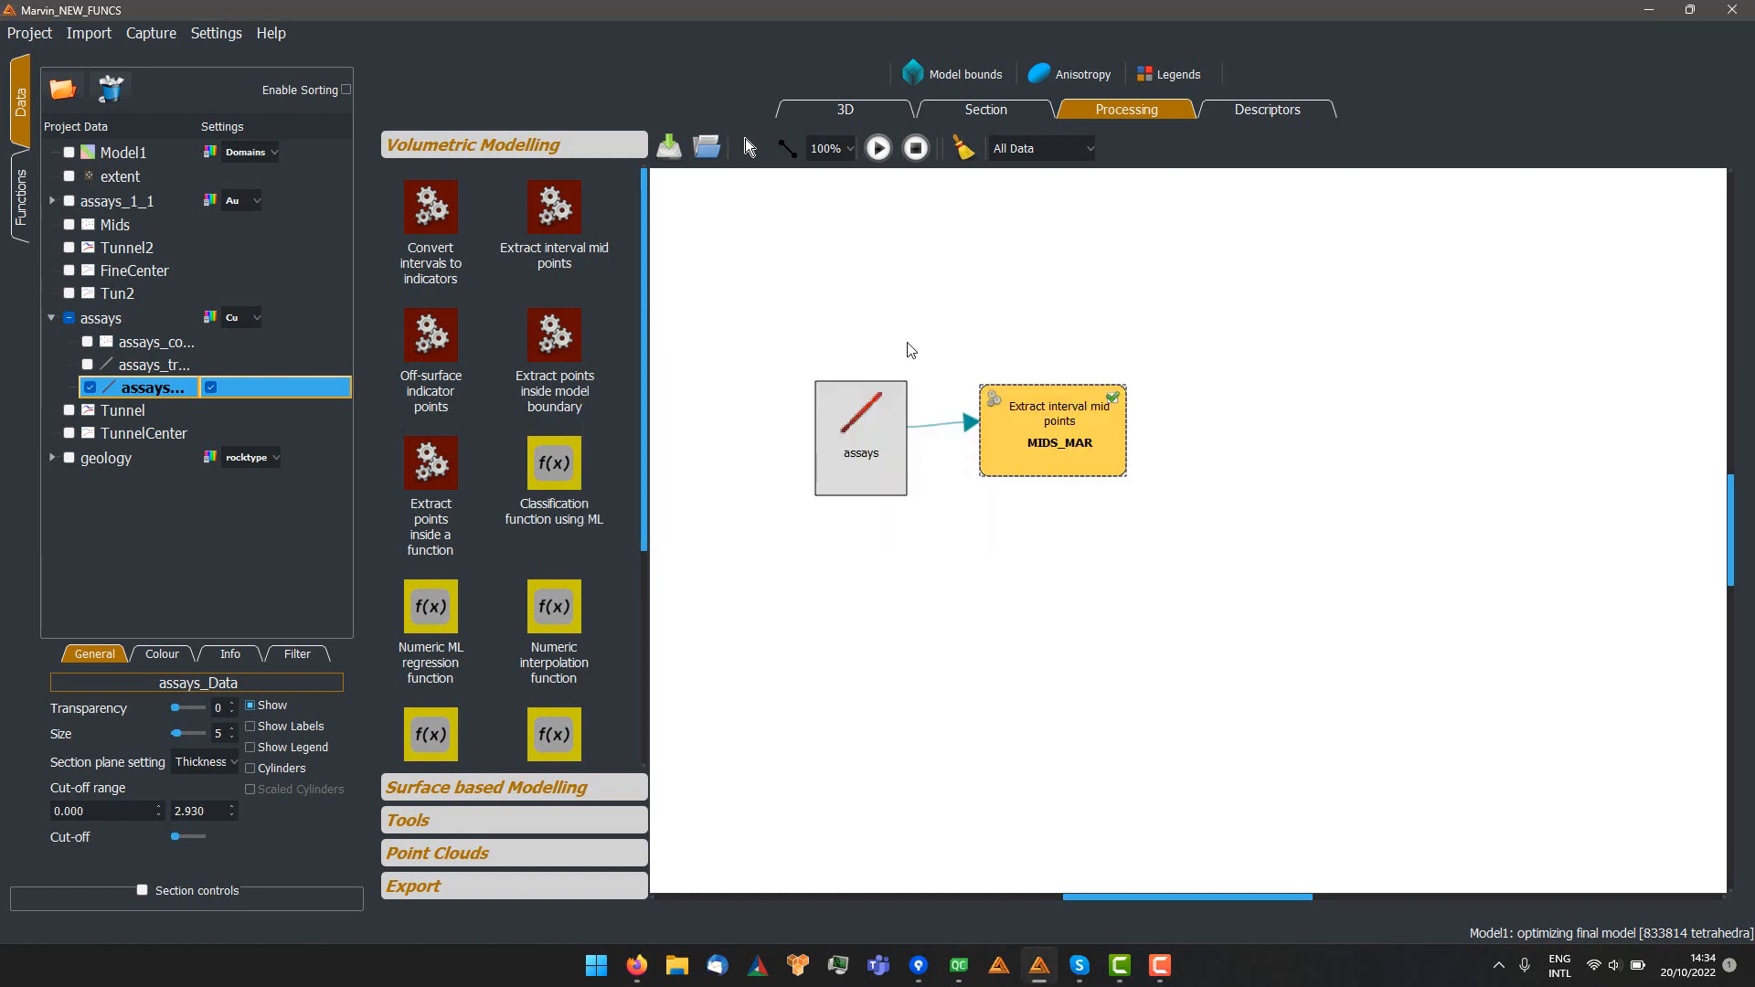
pyautogui.click(878, 147)
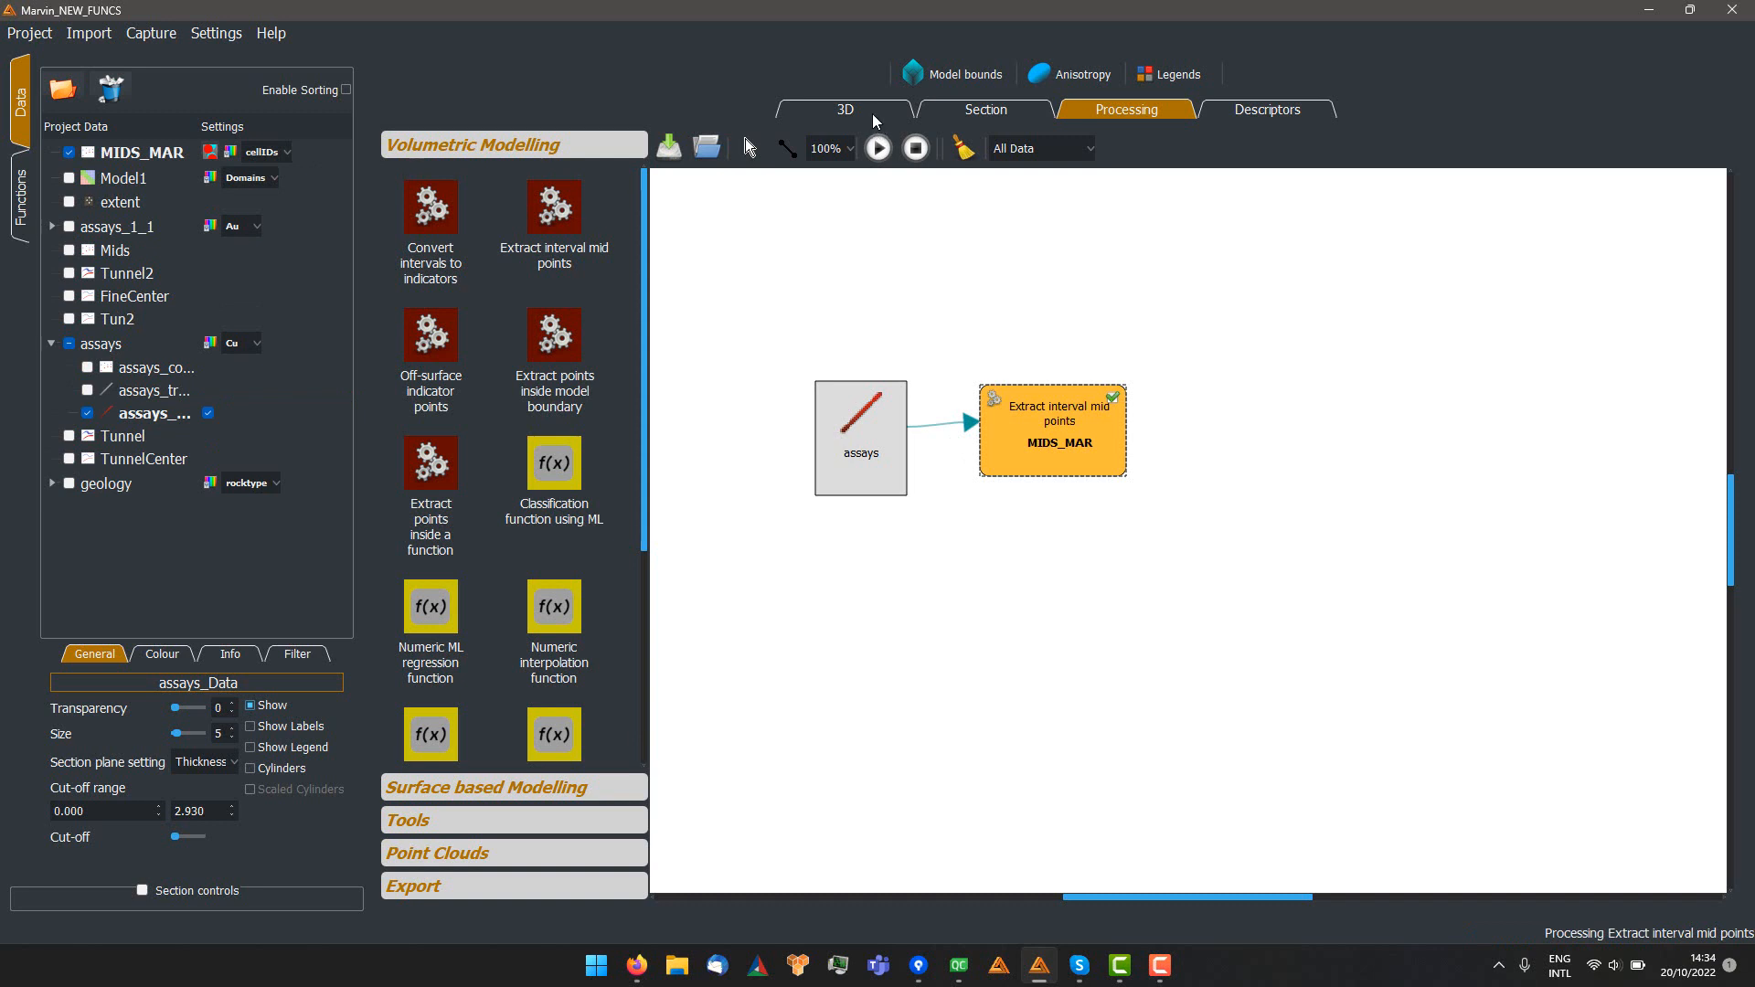
# Colour the MIDS_MAR points by Cu in the 3D view and hide the assays interval data
pyautogui.click(870, 116)
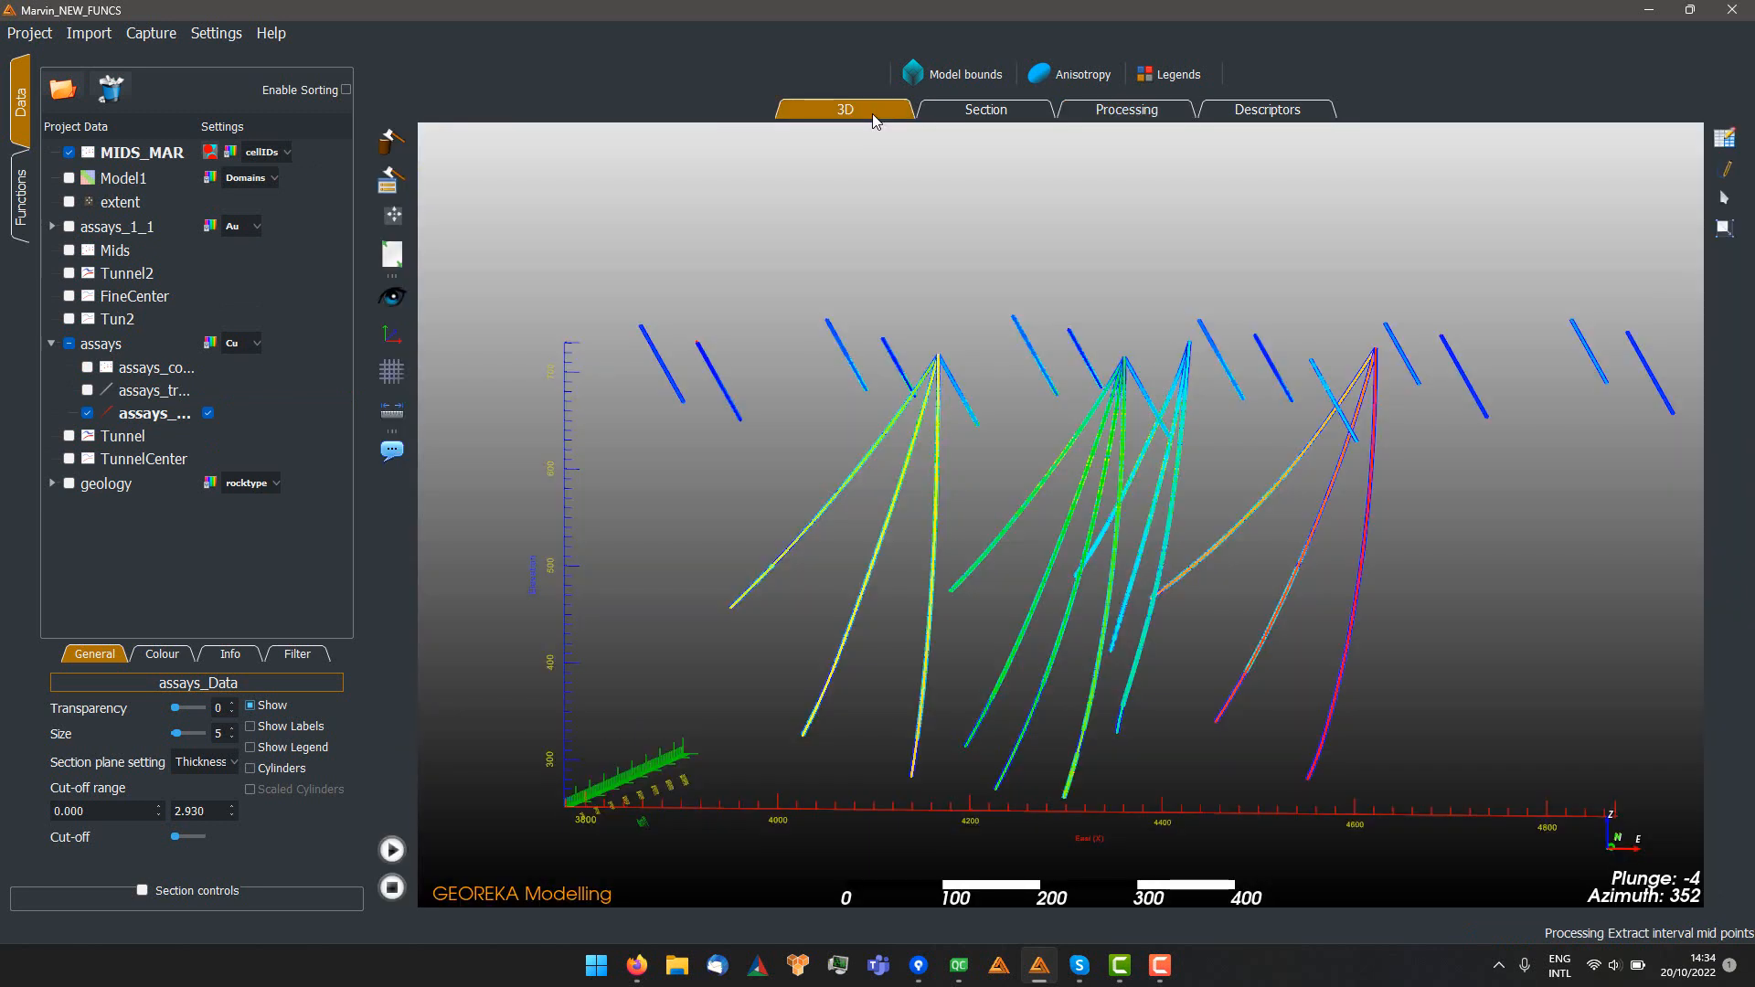
pyautogui.click(265, 152)
pyautogui.click(251, 211)
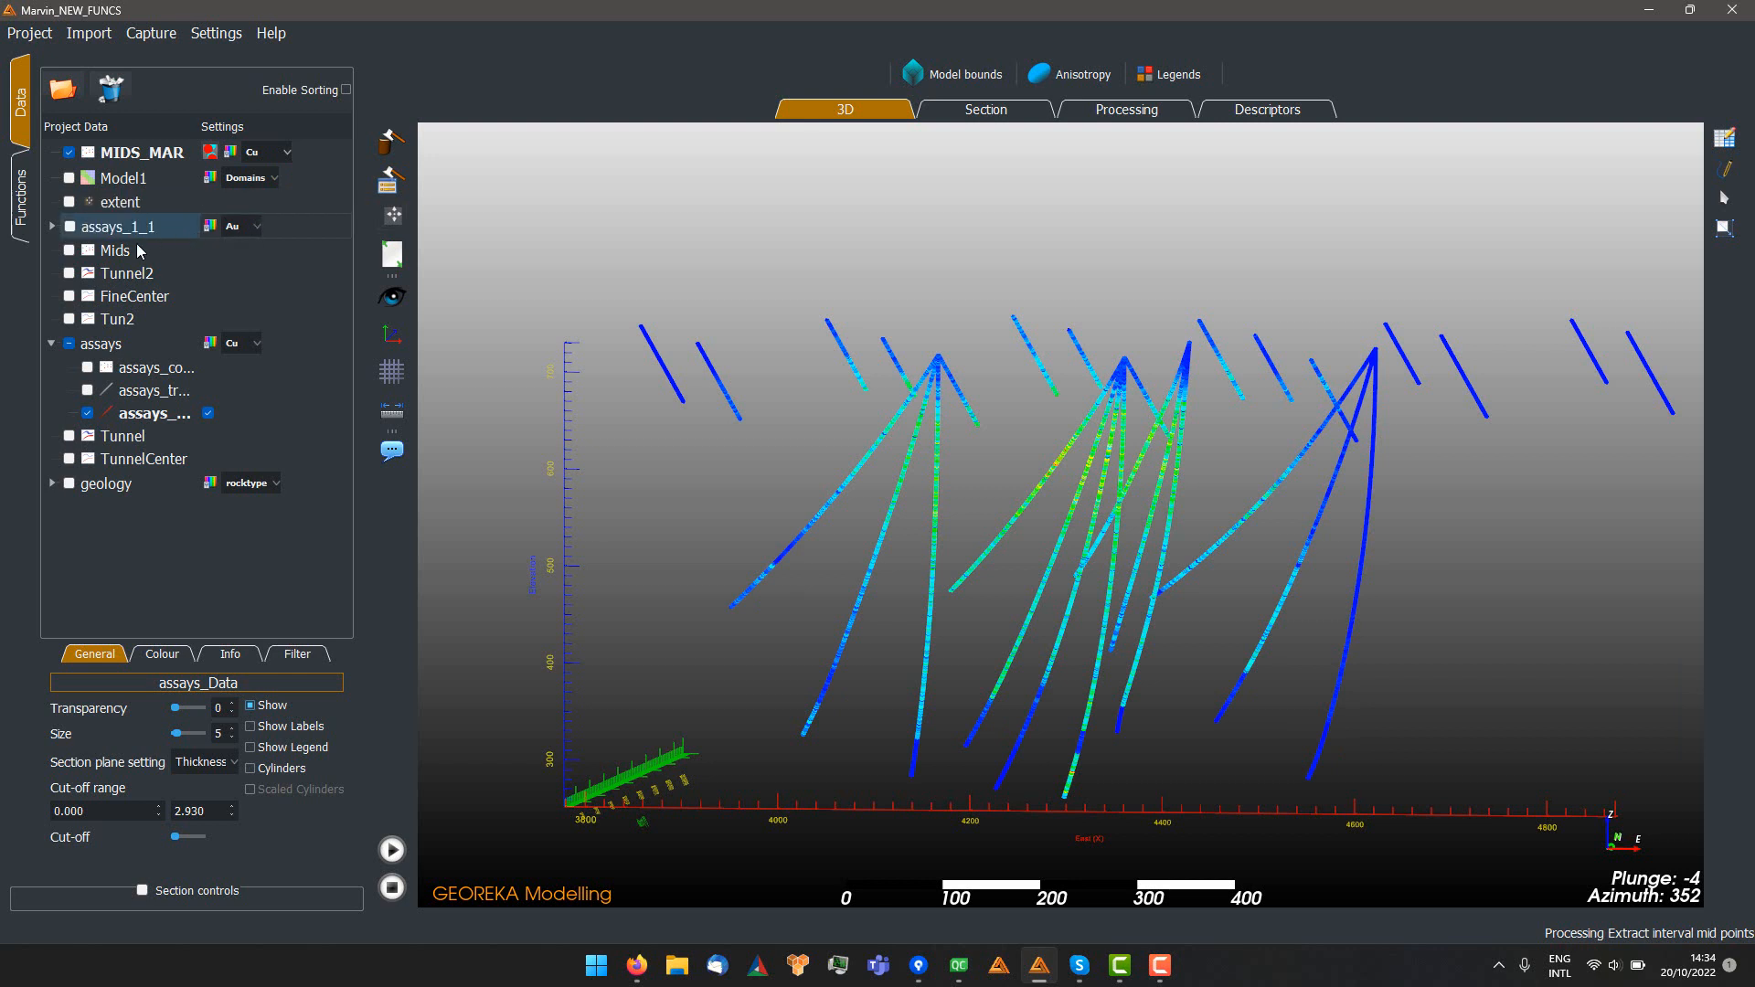
pyautogui.click(86, 413)
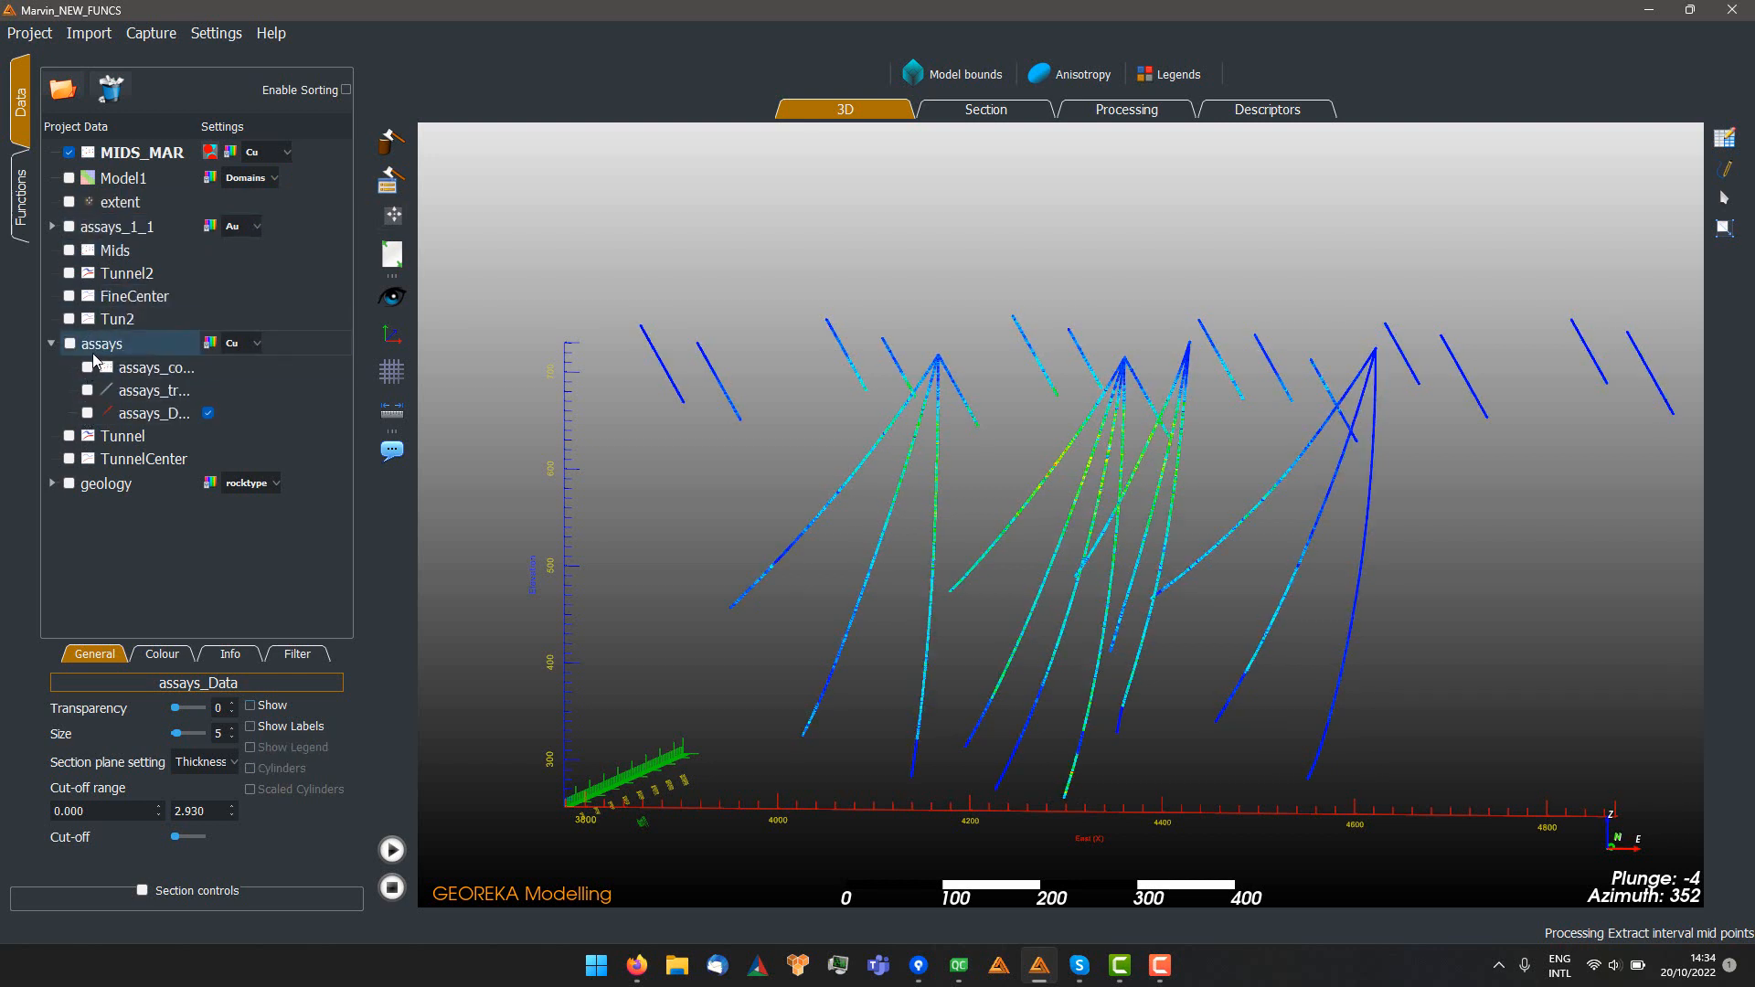
pyautogui.click(52, 345)
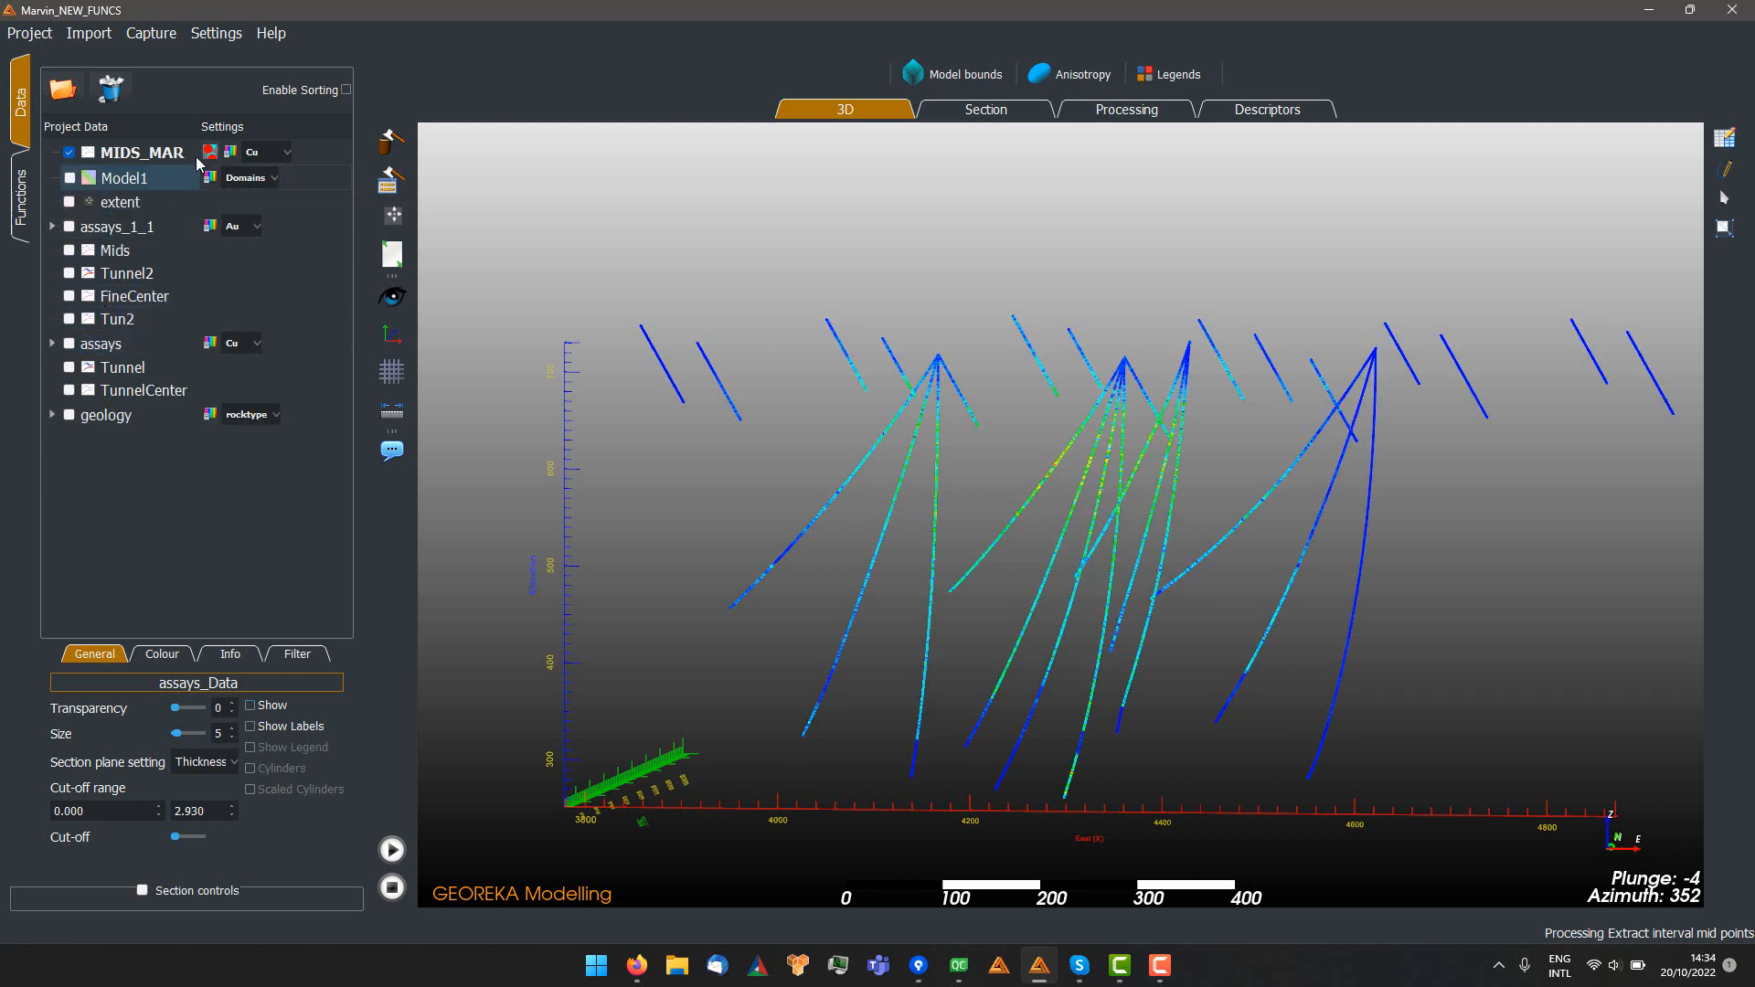
# Set the MIDS_MAR point size to 14 and inspect the points along the drillholes up close
pyautogui.click(142, 153)
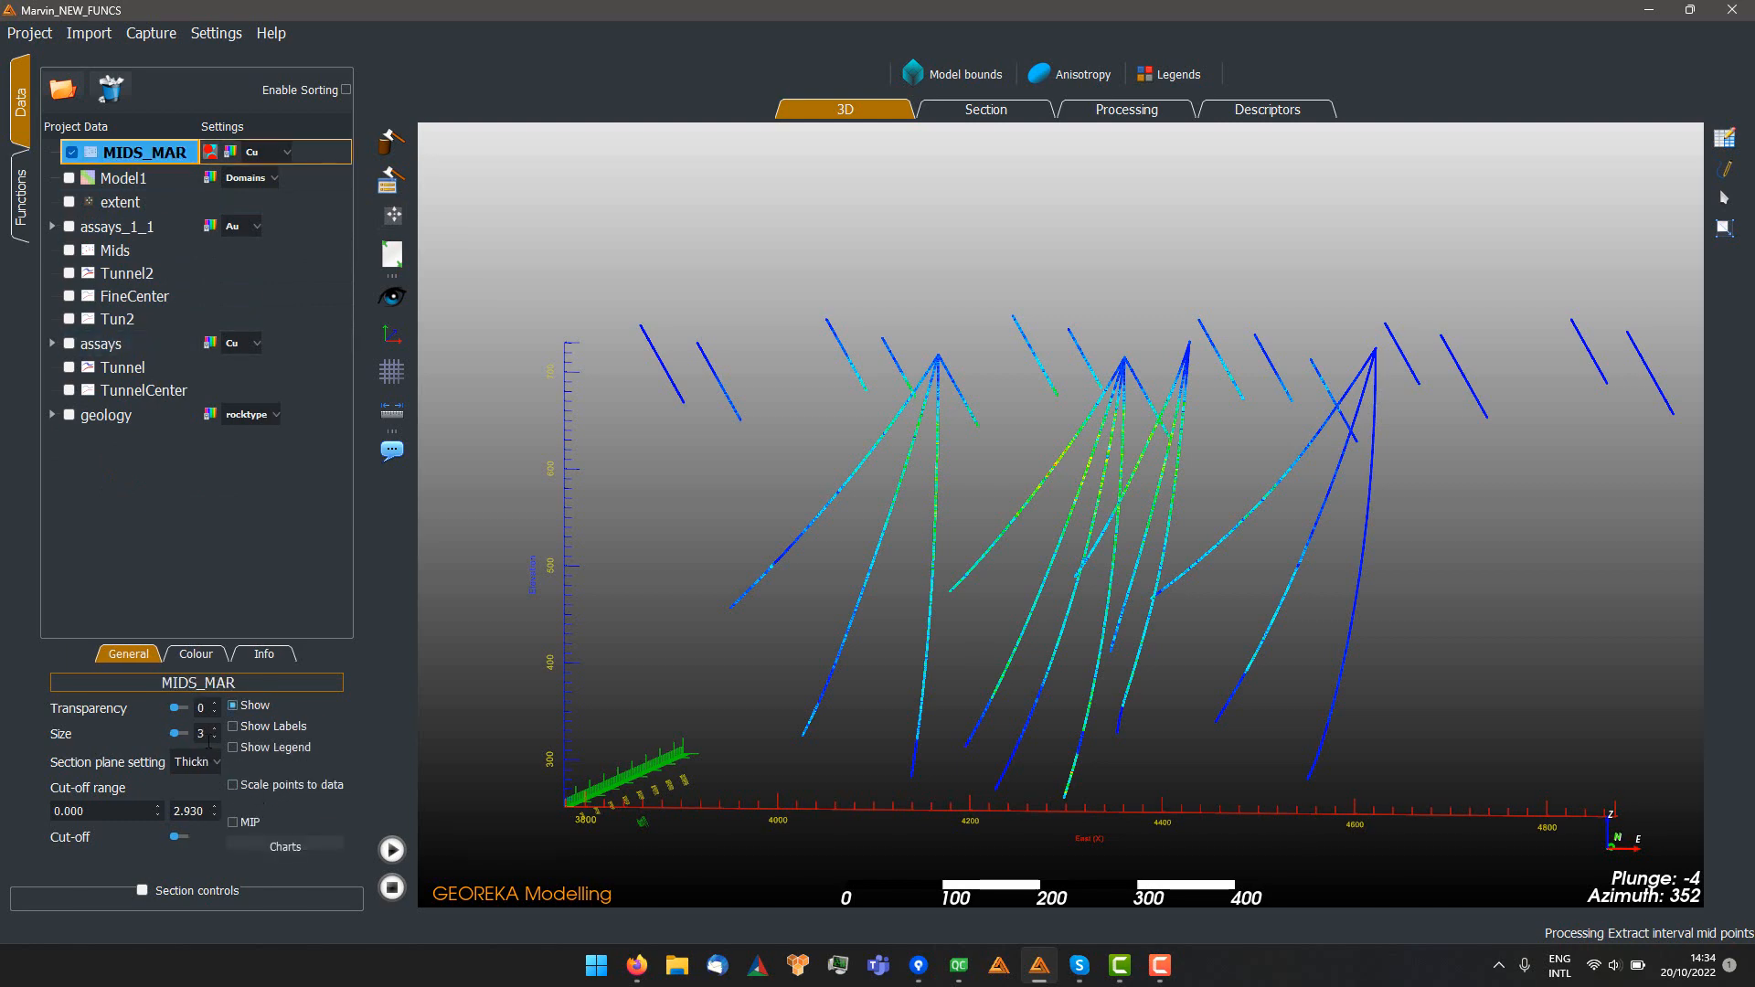
pyautogui.scroll(11, 208, 738)
pyautogui.scroll(6, 993, 688)
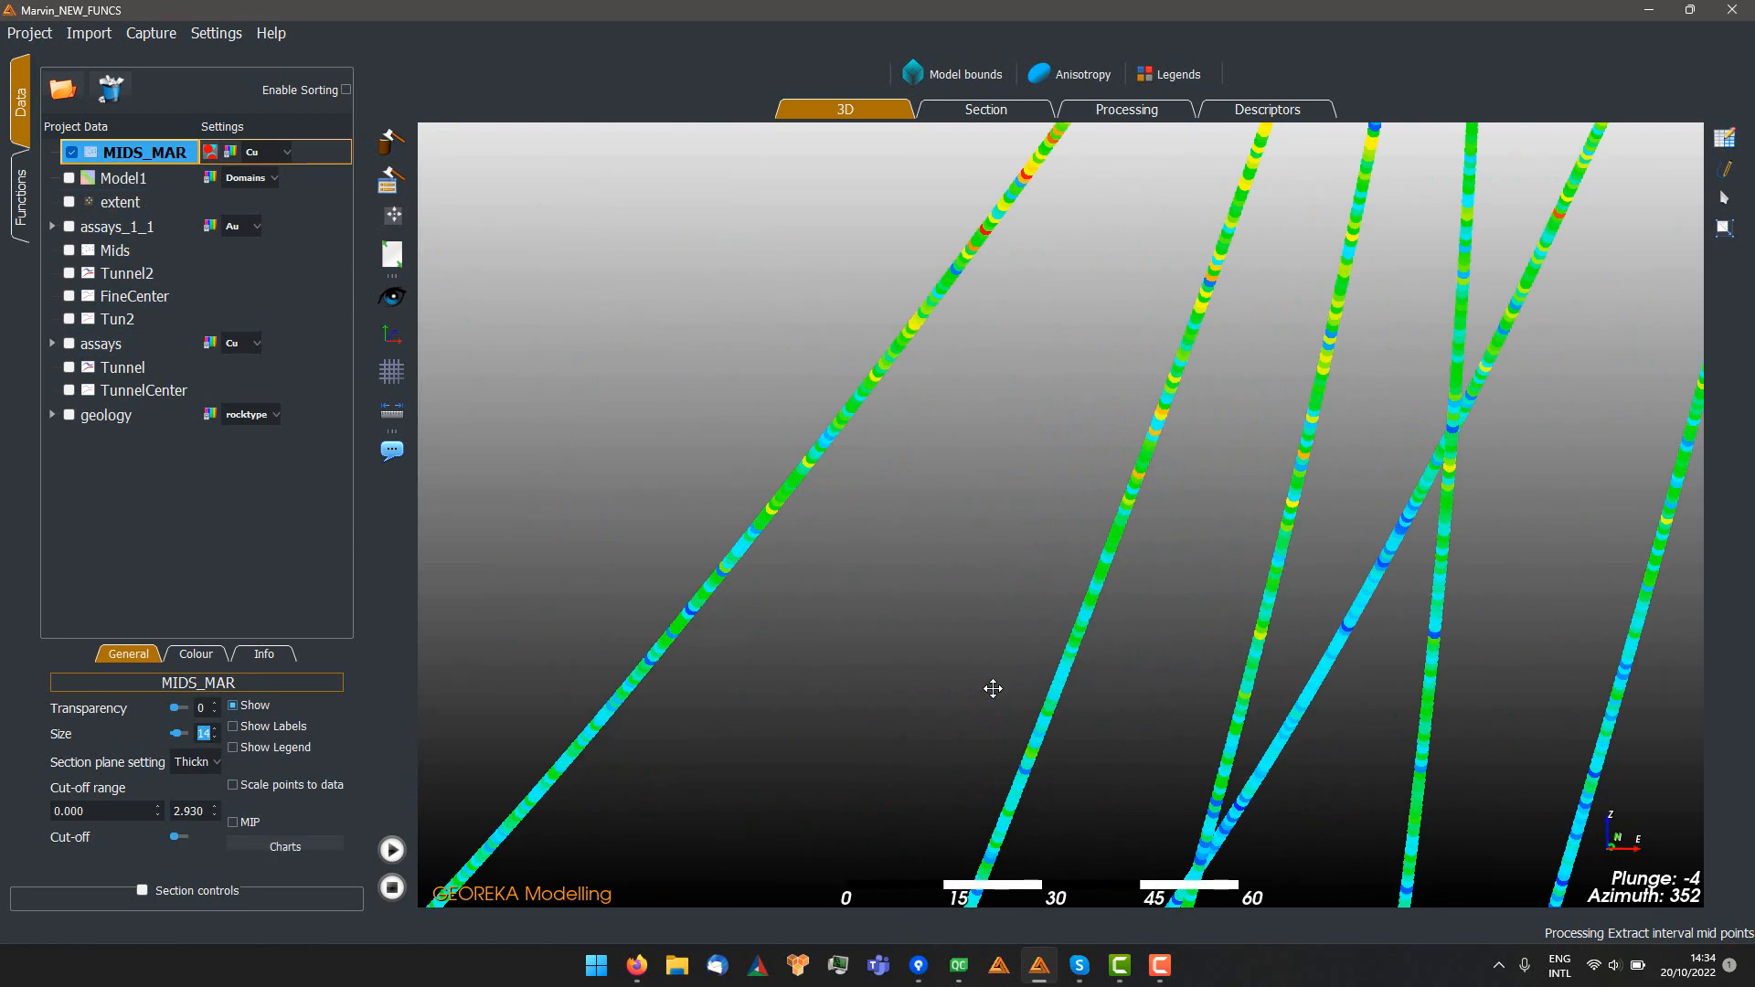
pyautogui.scroll(4, 993, 688)
pyautogui.moveTo(1104, 592); pyautogui.dragTo(882, 500, button='middle')
pyautogui.scroll(-4, 920, 506)
pyautogui.moveTo(980, 531); pyautogui.dragTo(1215, 543)
pyautogui.scroll(-8, 1112, 530)
pyautogui.scroll(-3, 1216, 512)
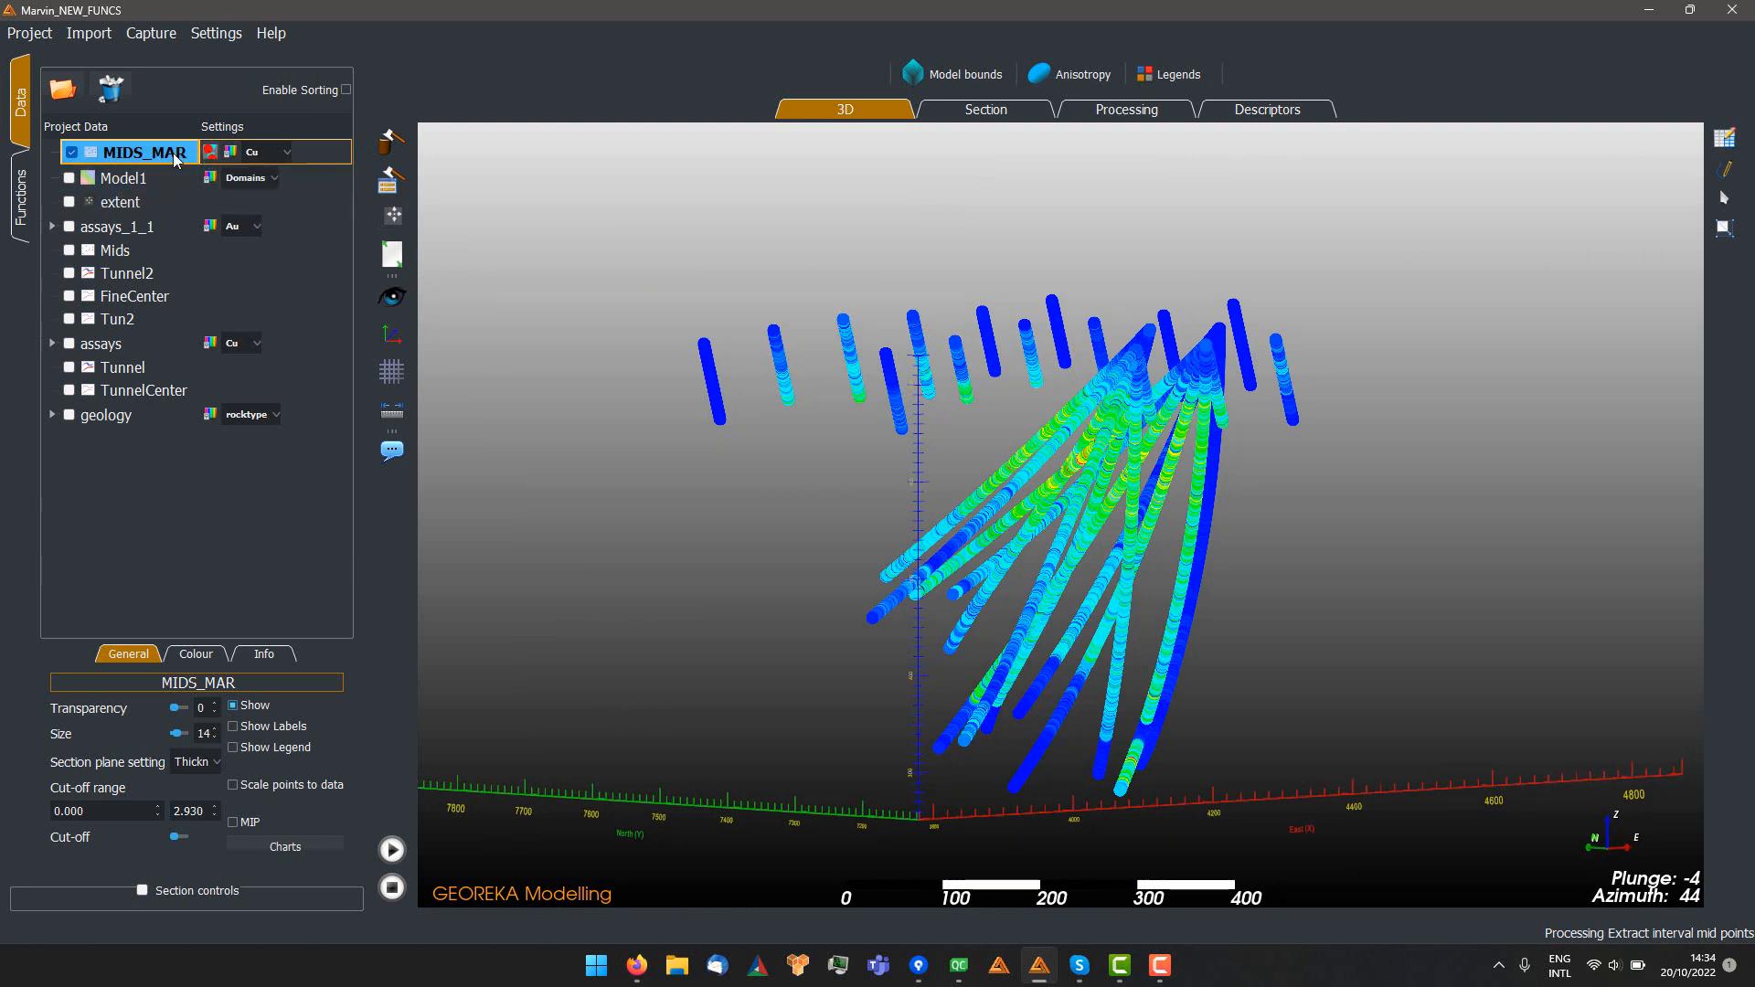
# Preview the MIDS_MAR points with maximum intensity projection, and switch the projection off again
pyautogui.click(210, 153)
pyautogui.moveTo(823, 492); pyautogui.dragTo(928, 450)
pyautogui.scroll(1, 941, 446)
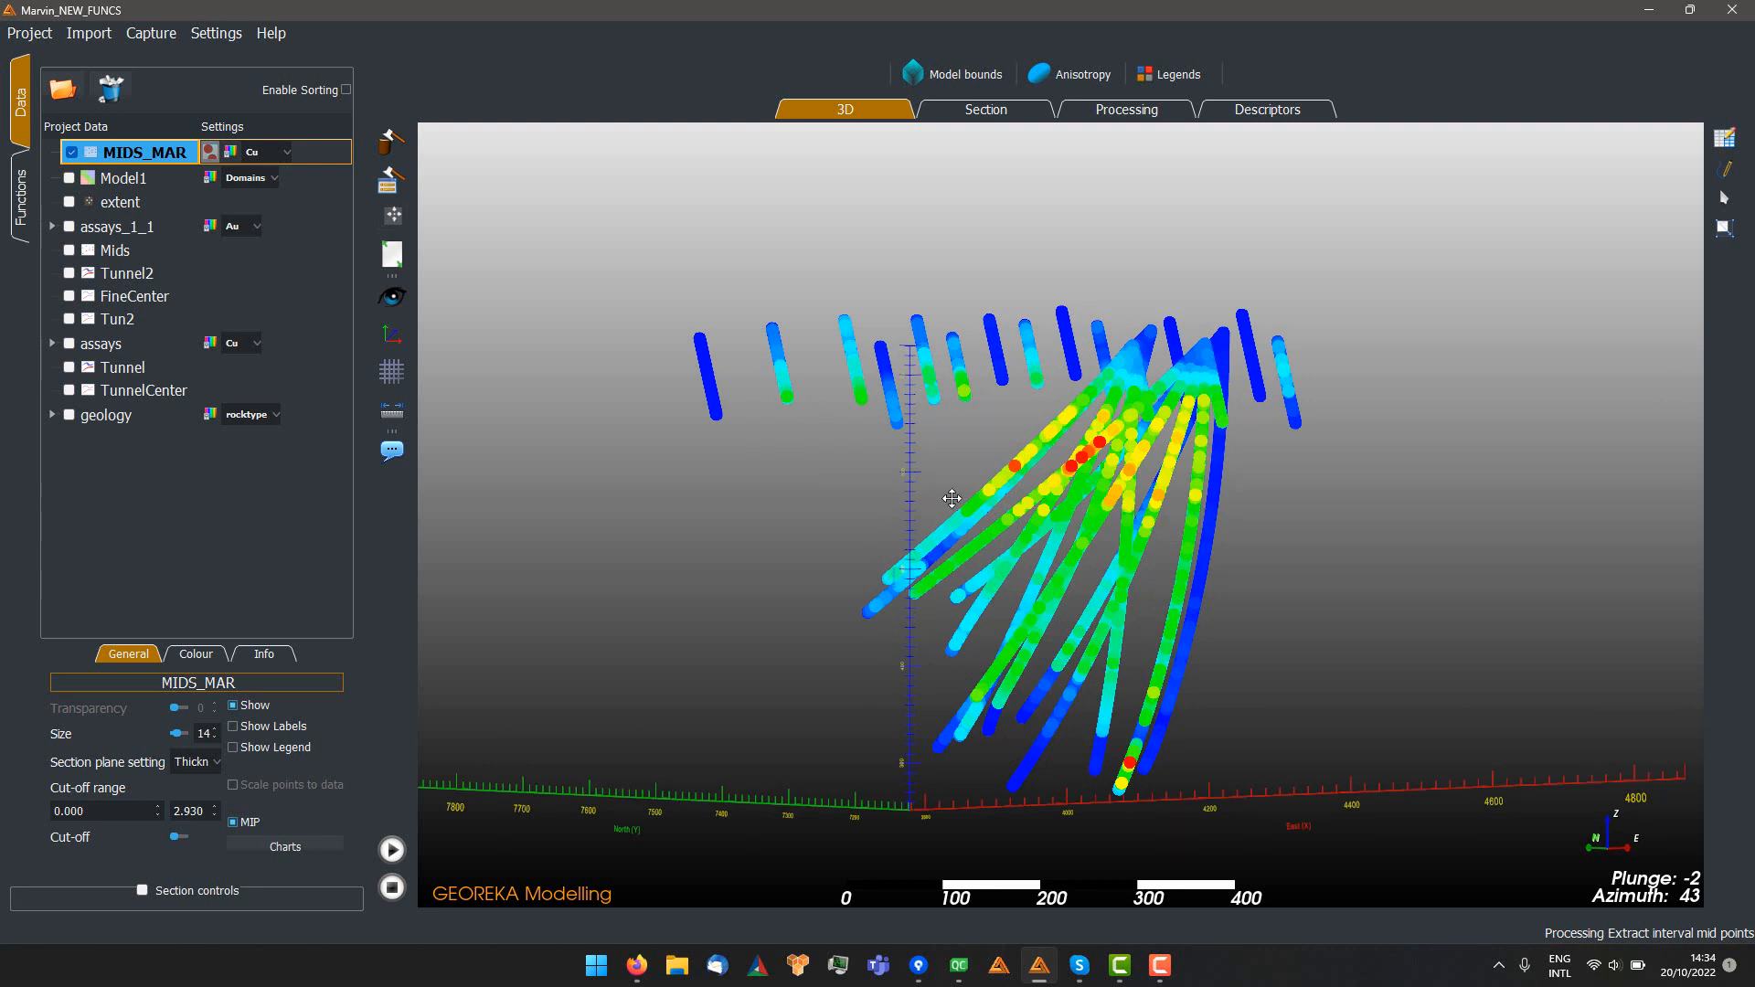
pyautogui.click(210, 153)
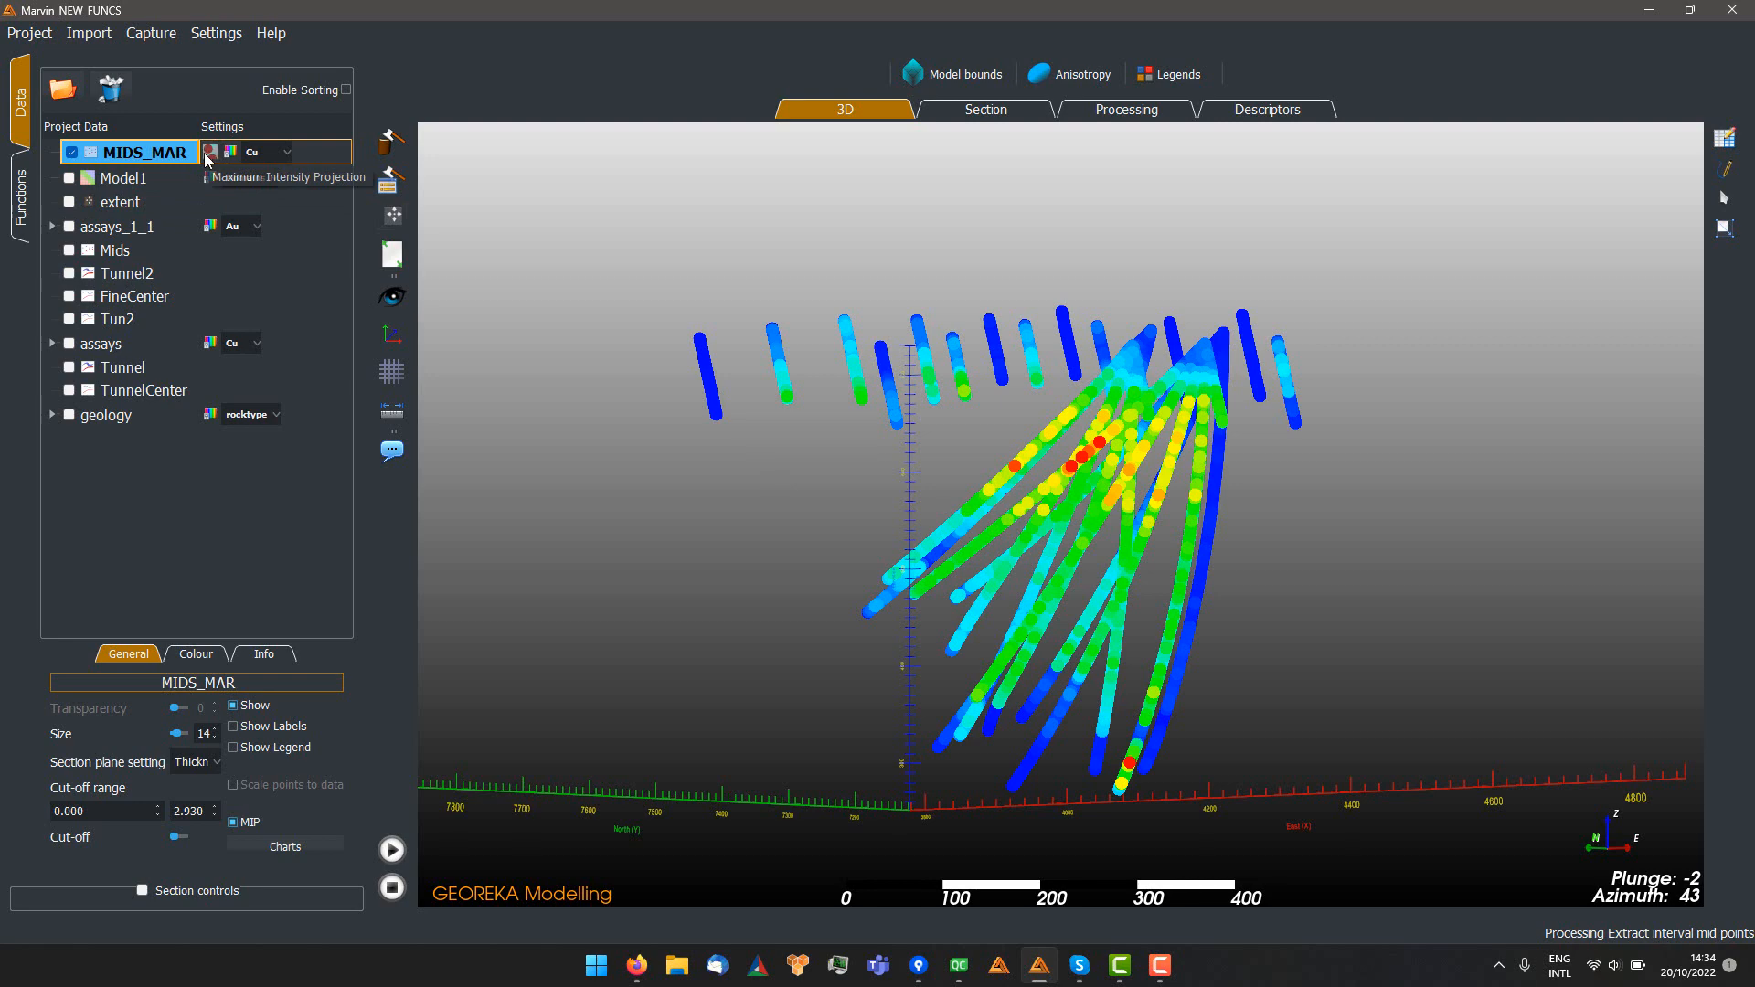
pyautogui.moveTo(952, 420); pyautogui.dragTo(935, 495)
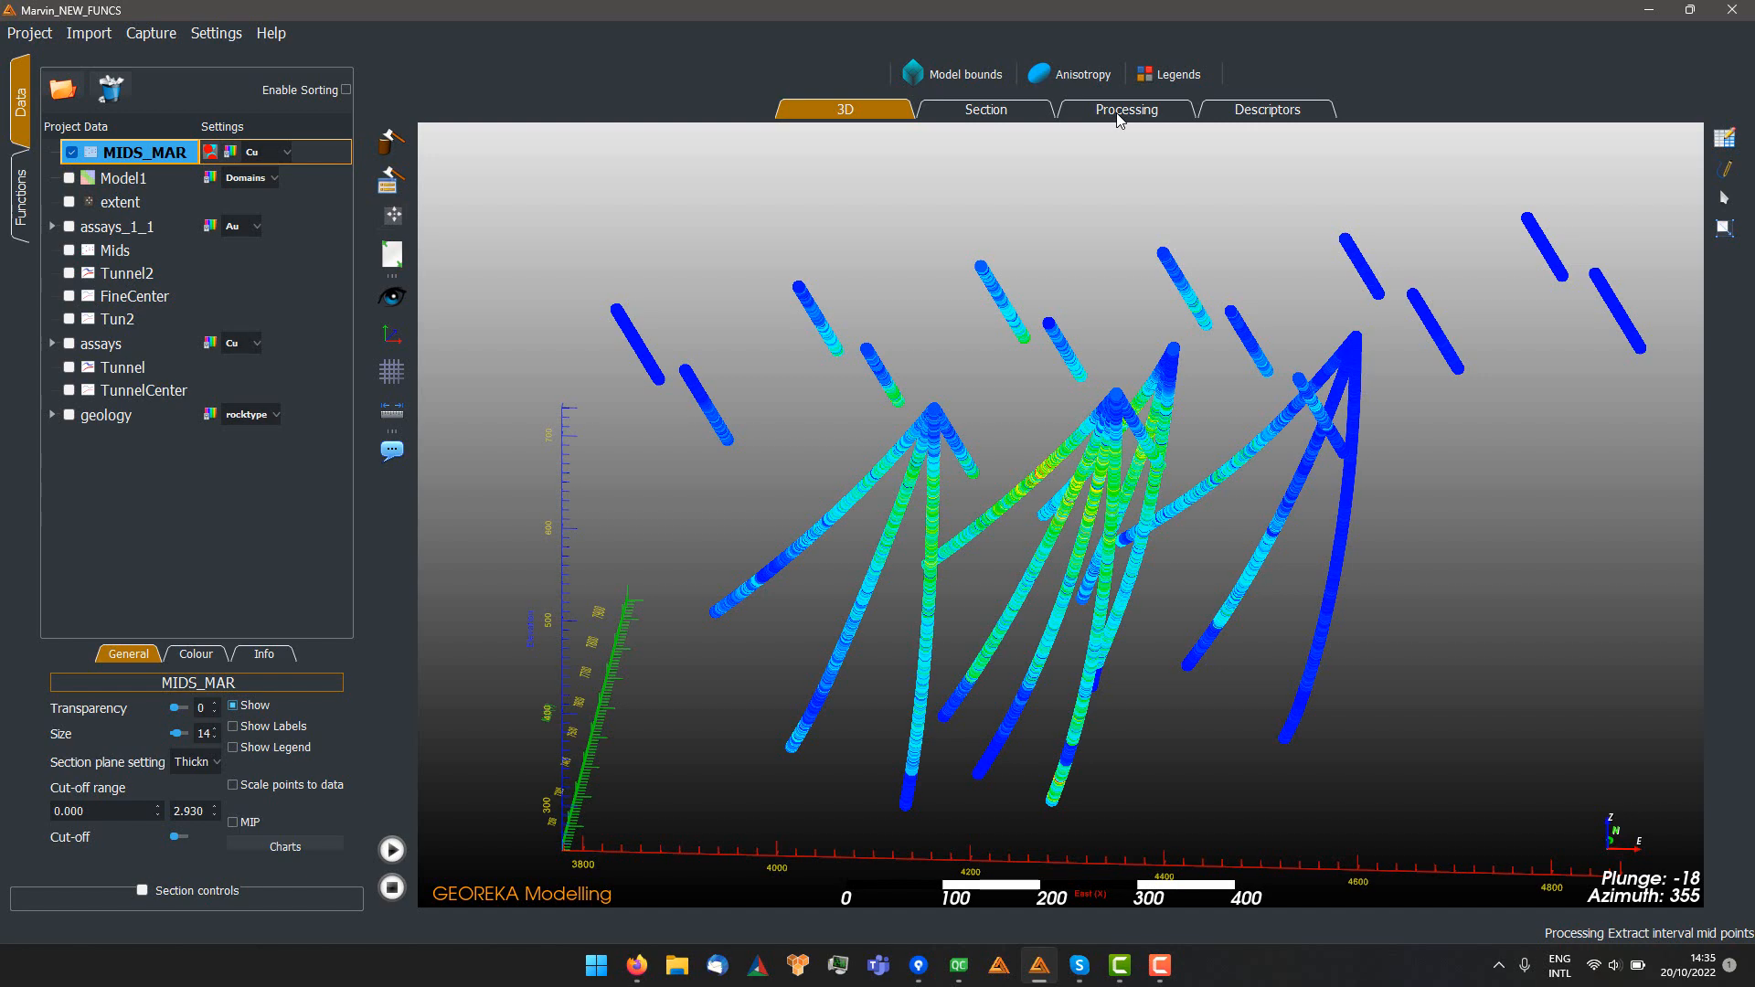
# Clear the mid point extraction workflow and place the MIDS_MAR point set on the canvas
pyautogui.click(1120, 113)
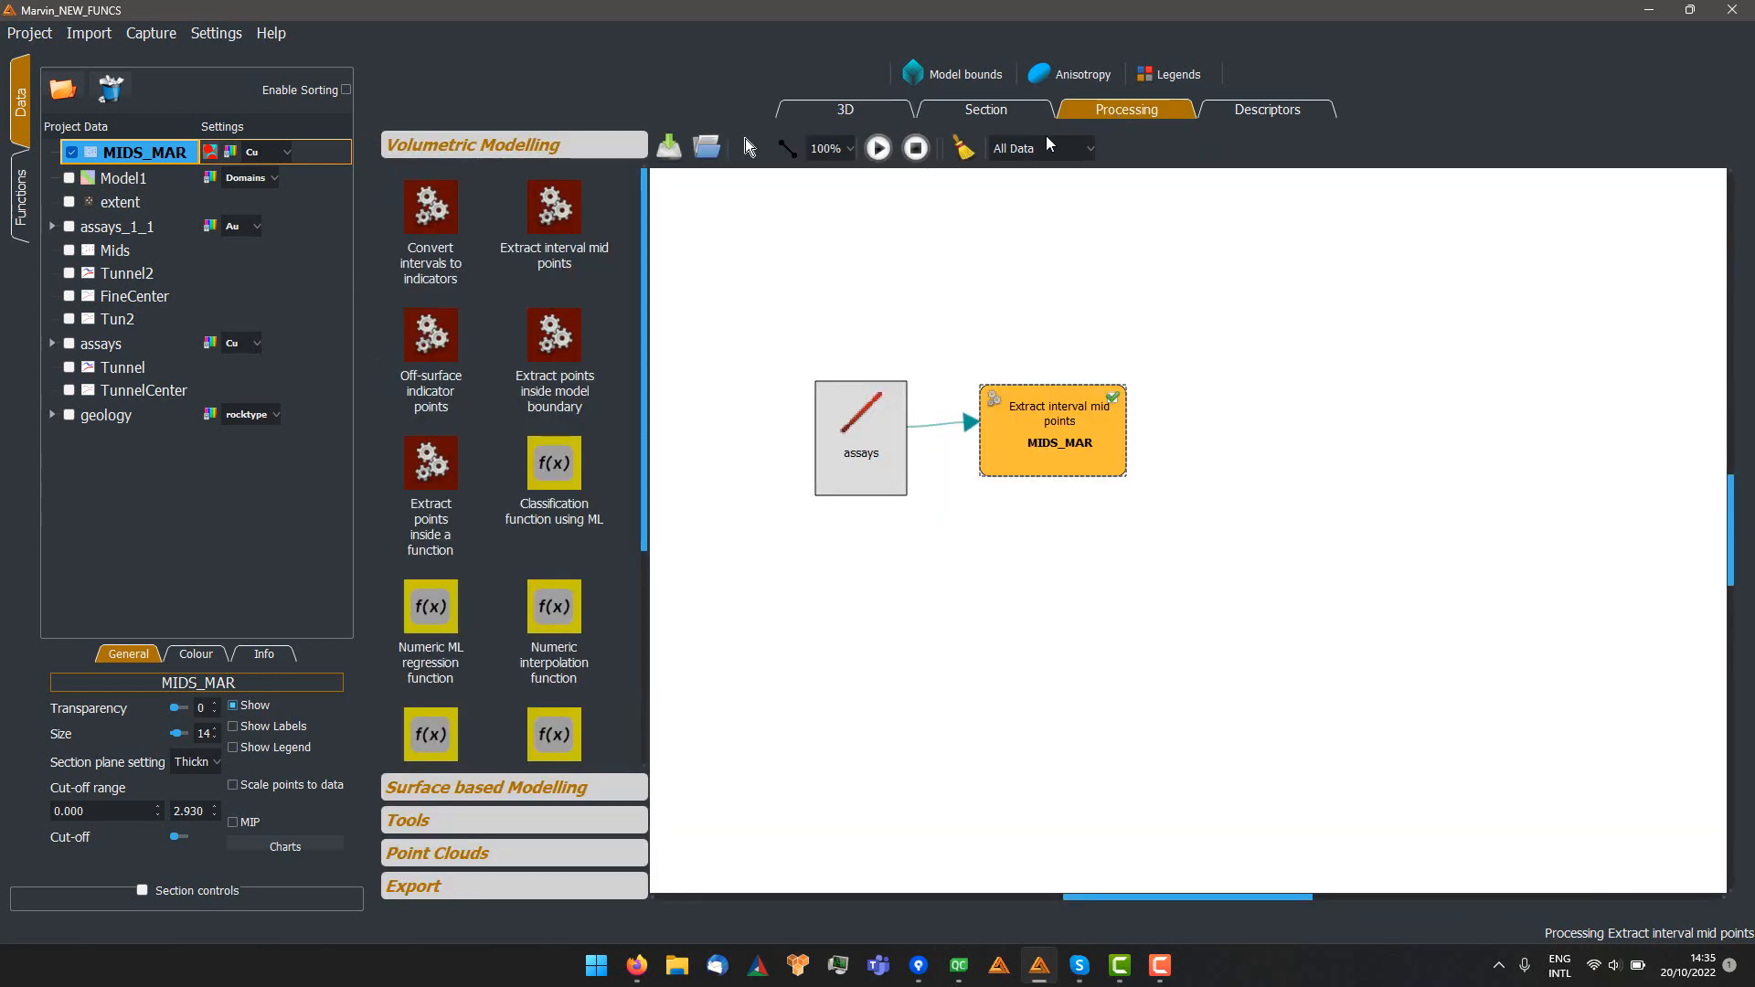
pyautogui.click(967, 154)
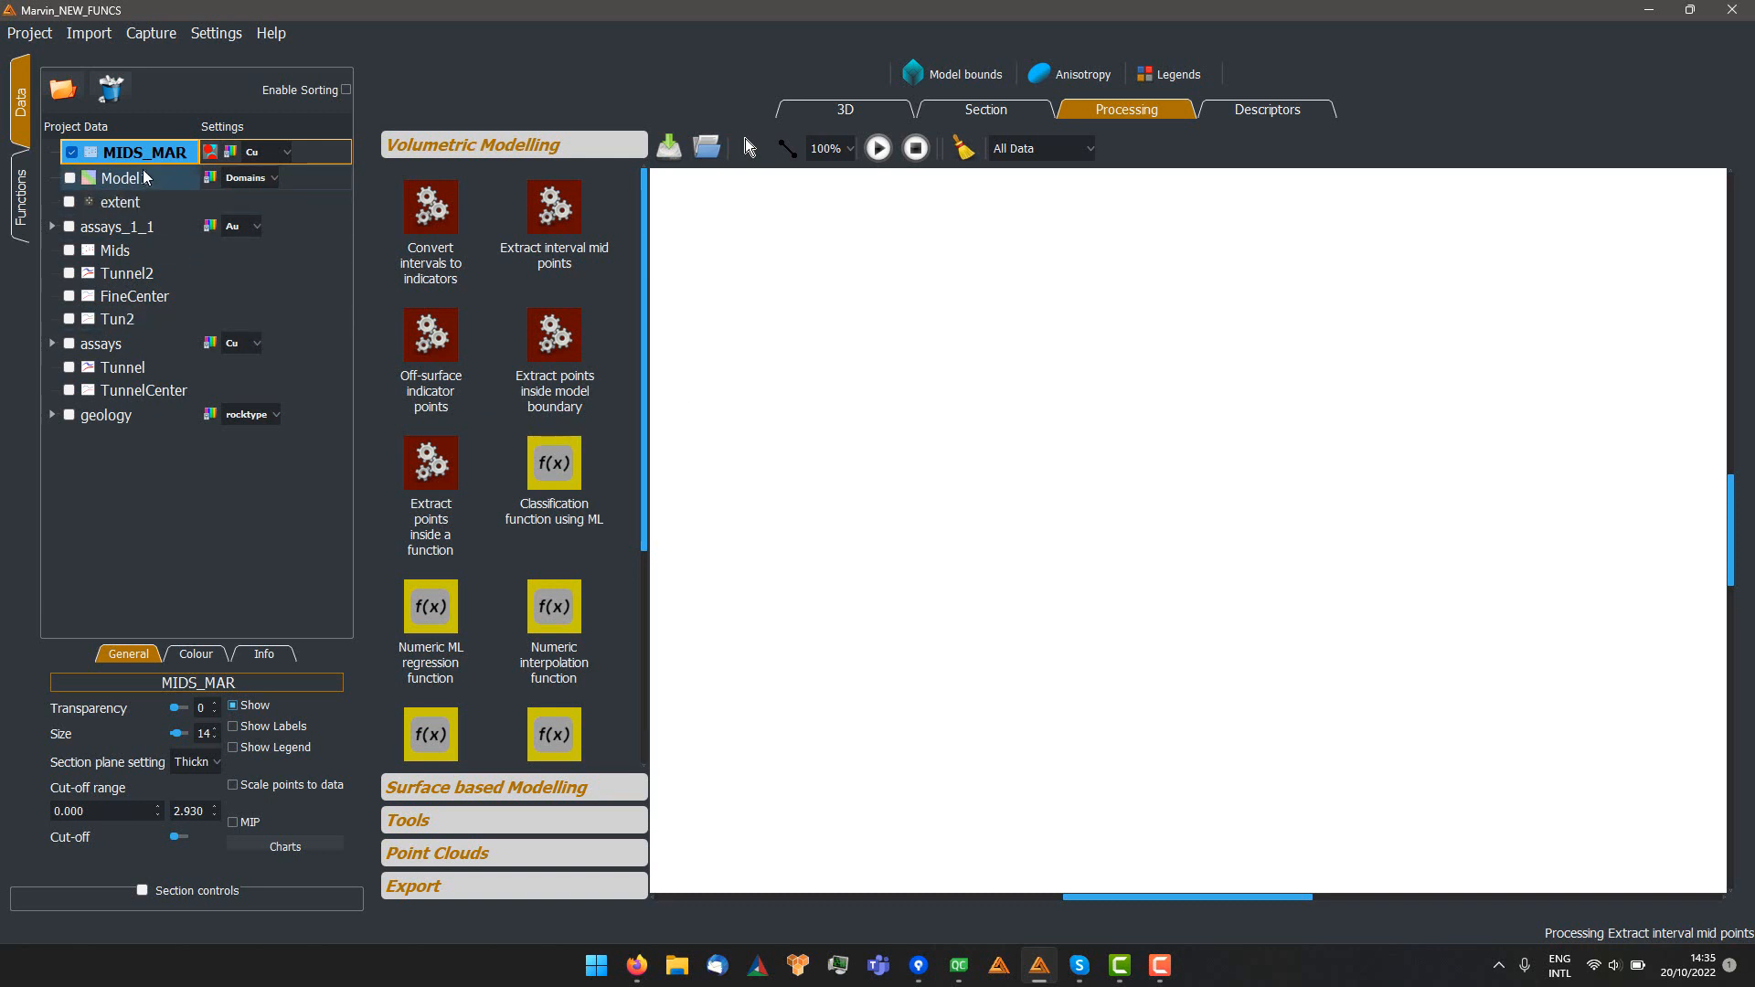
pyautogui.moveTo(146, 154); pyautogui.dragTo(797, 467)
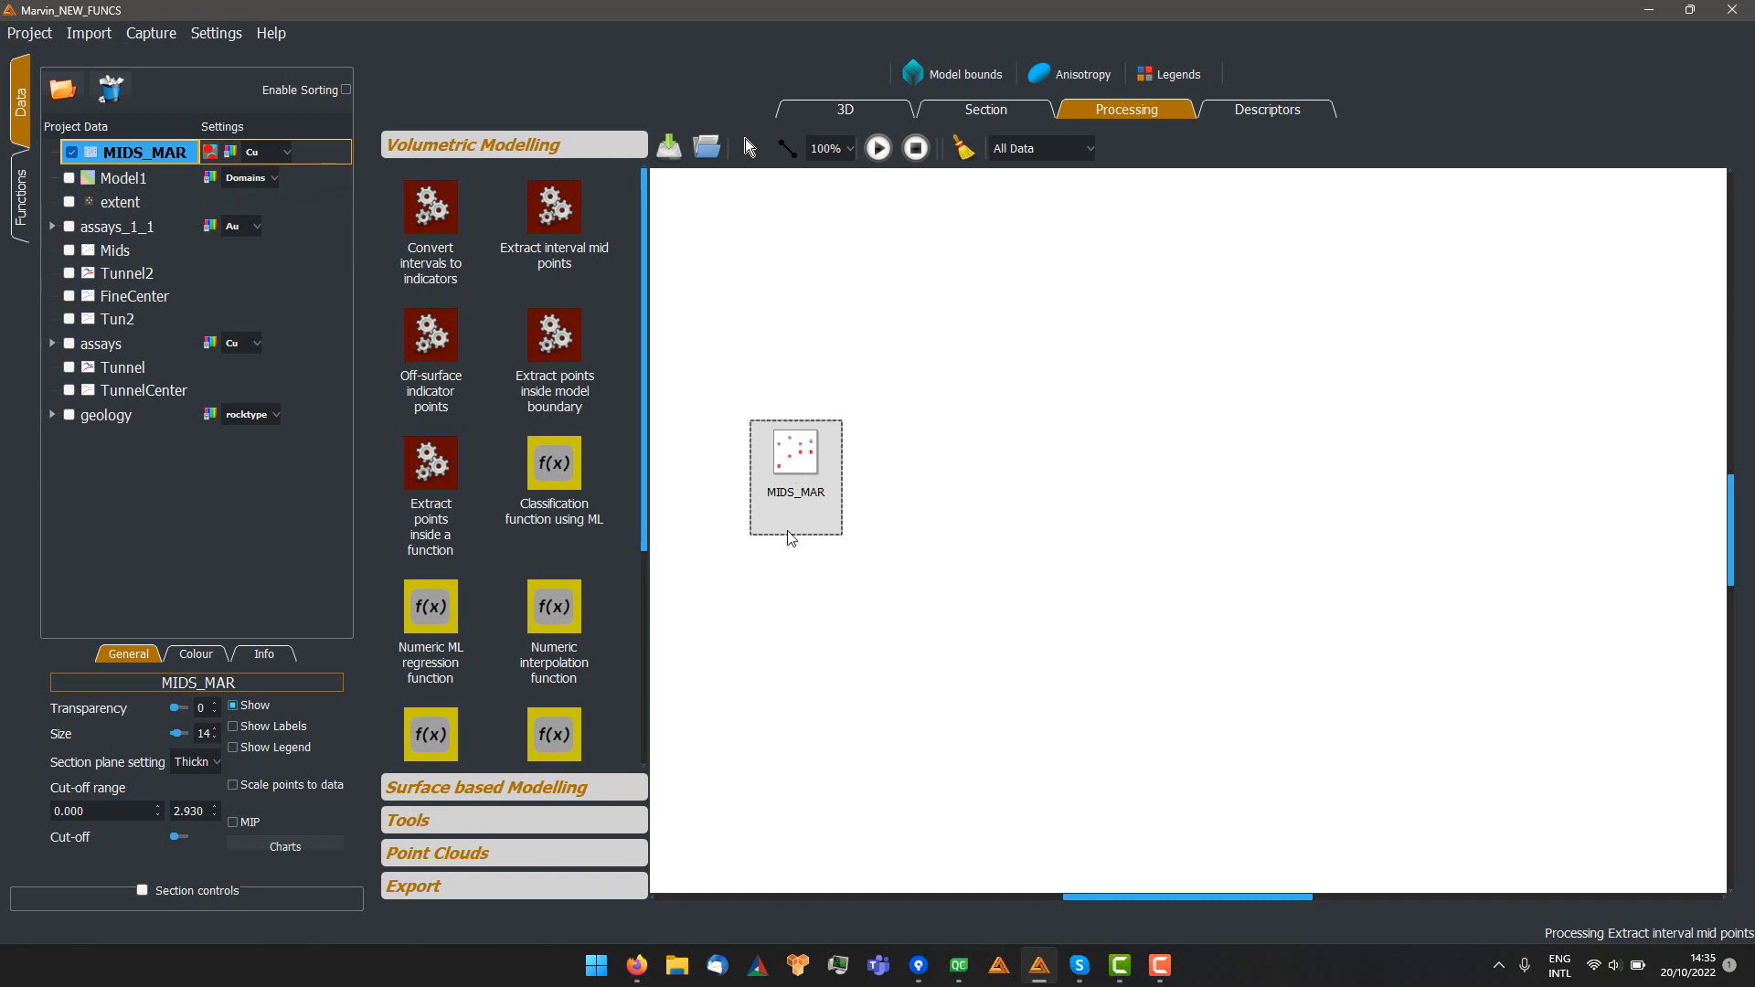
# Add a Numeric ML regression function beside the MIDS_MAR node and connect MIDS_MAR to it
pyautogui.scroll(-4, 454, 322)
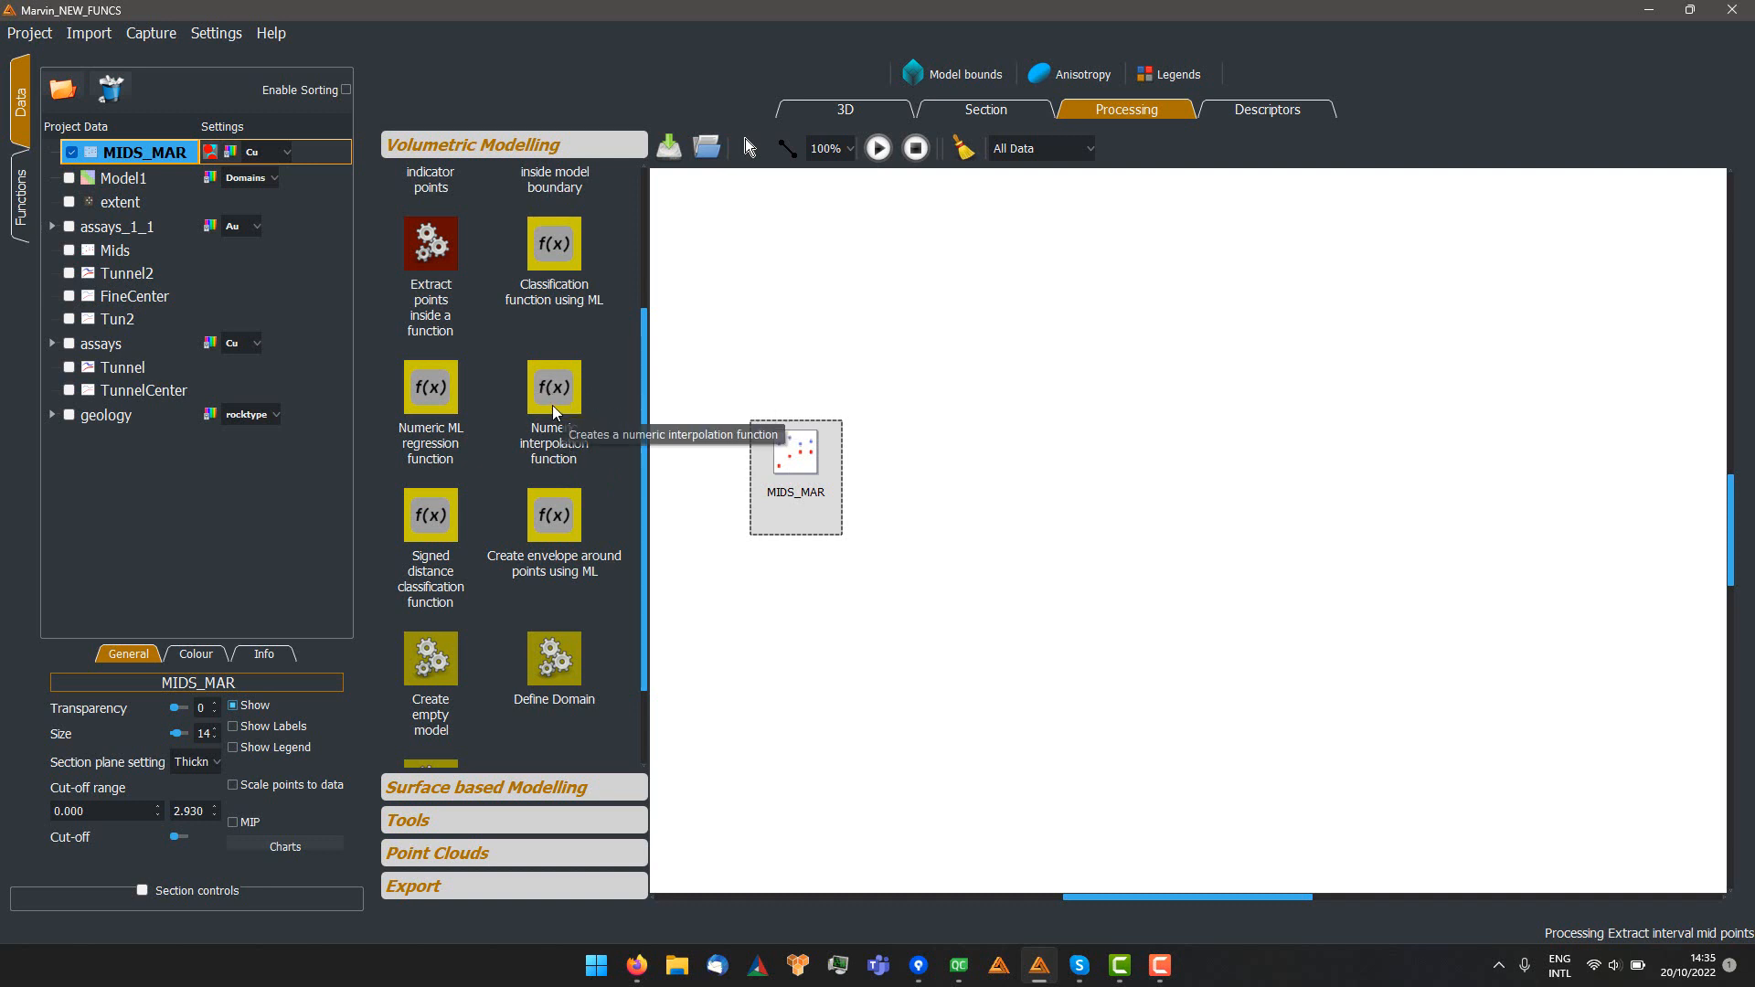
pyautogui.click(430, 403)
pyautogui.click(934, 482)
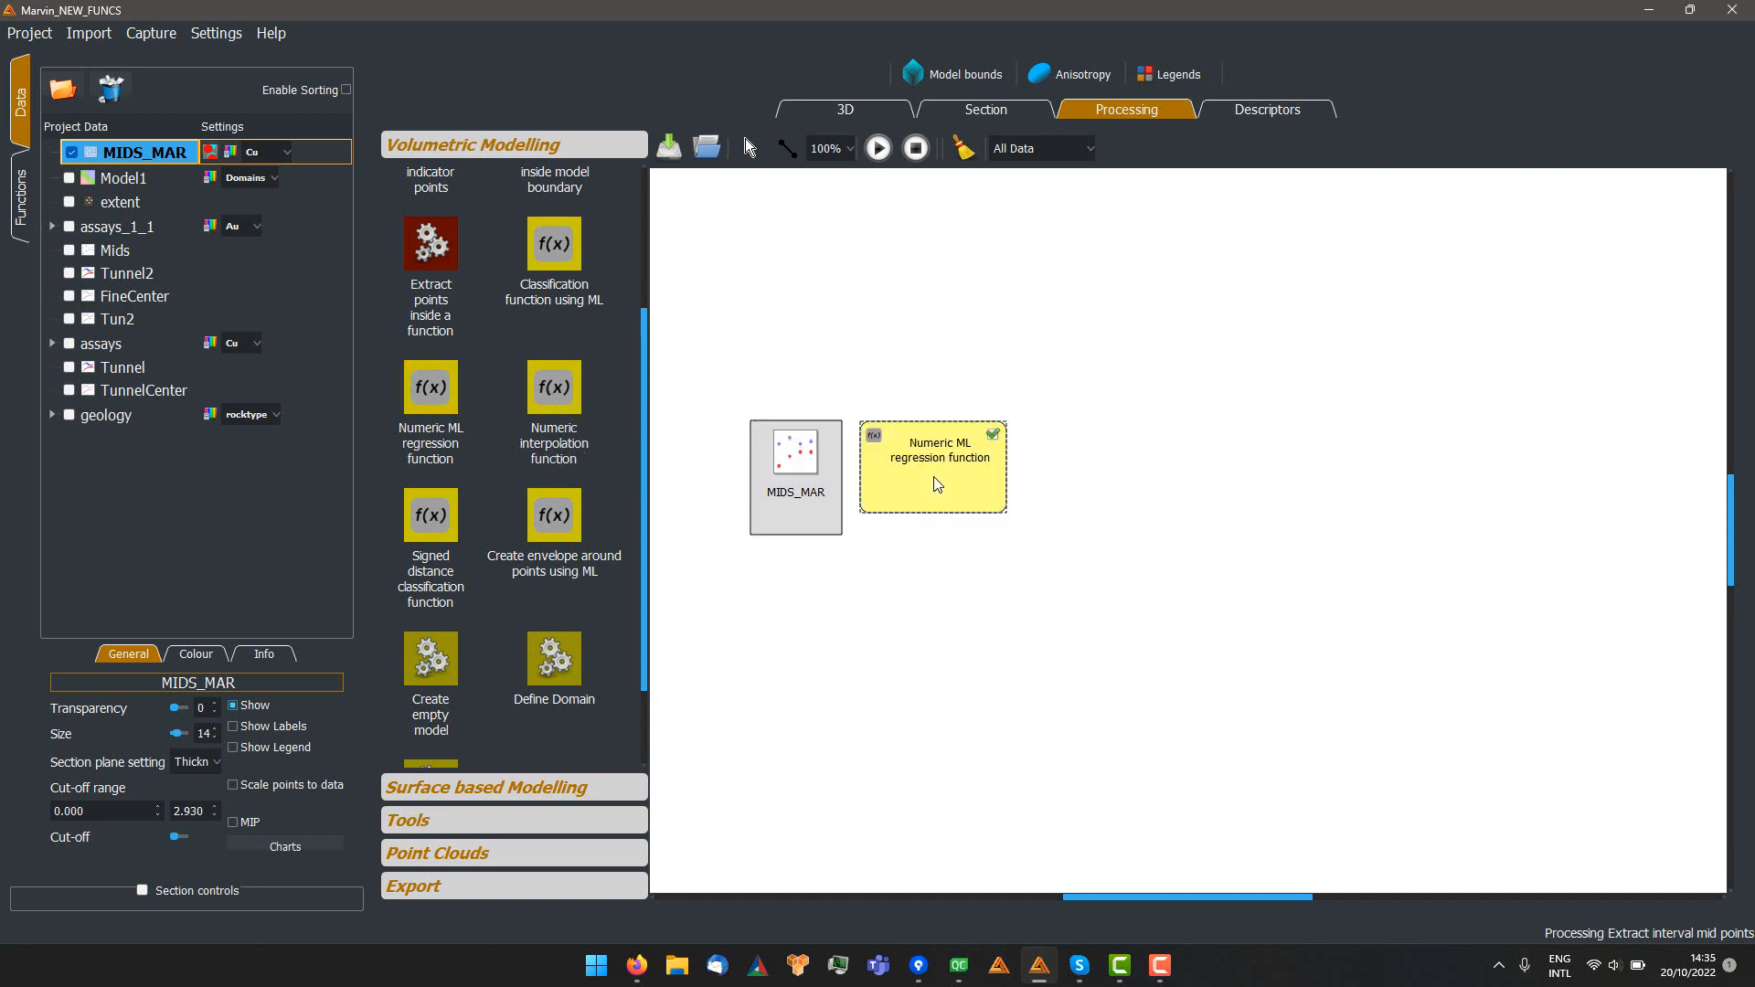
pyautogui.moveTo(936, 484); pyautogui.dragTo(980, 487)
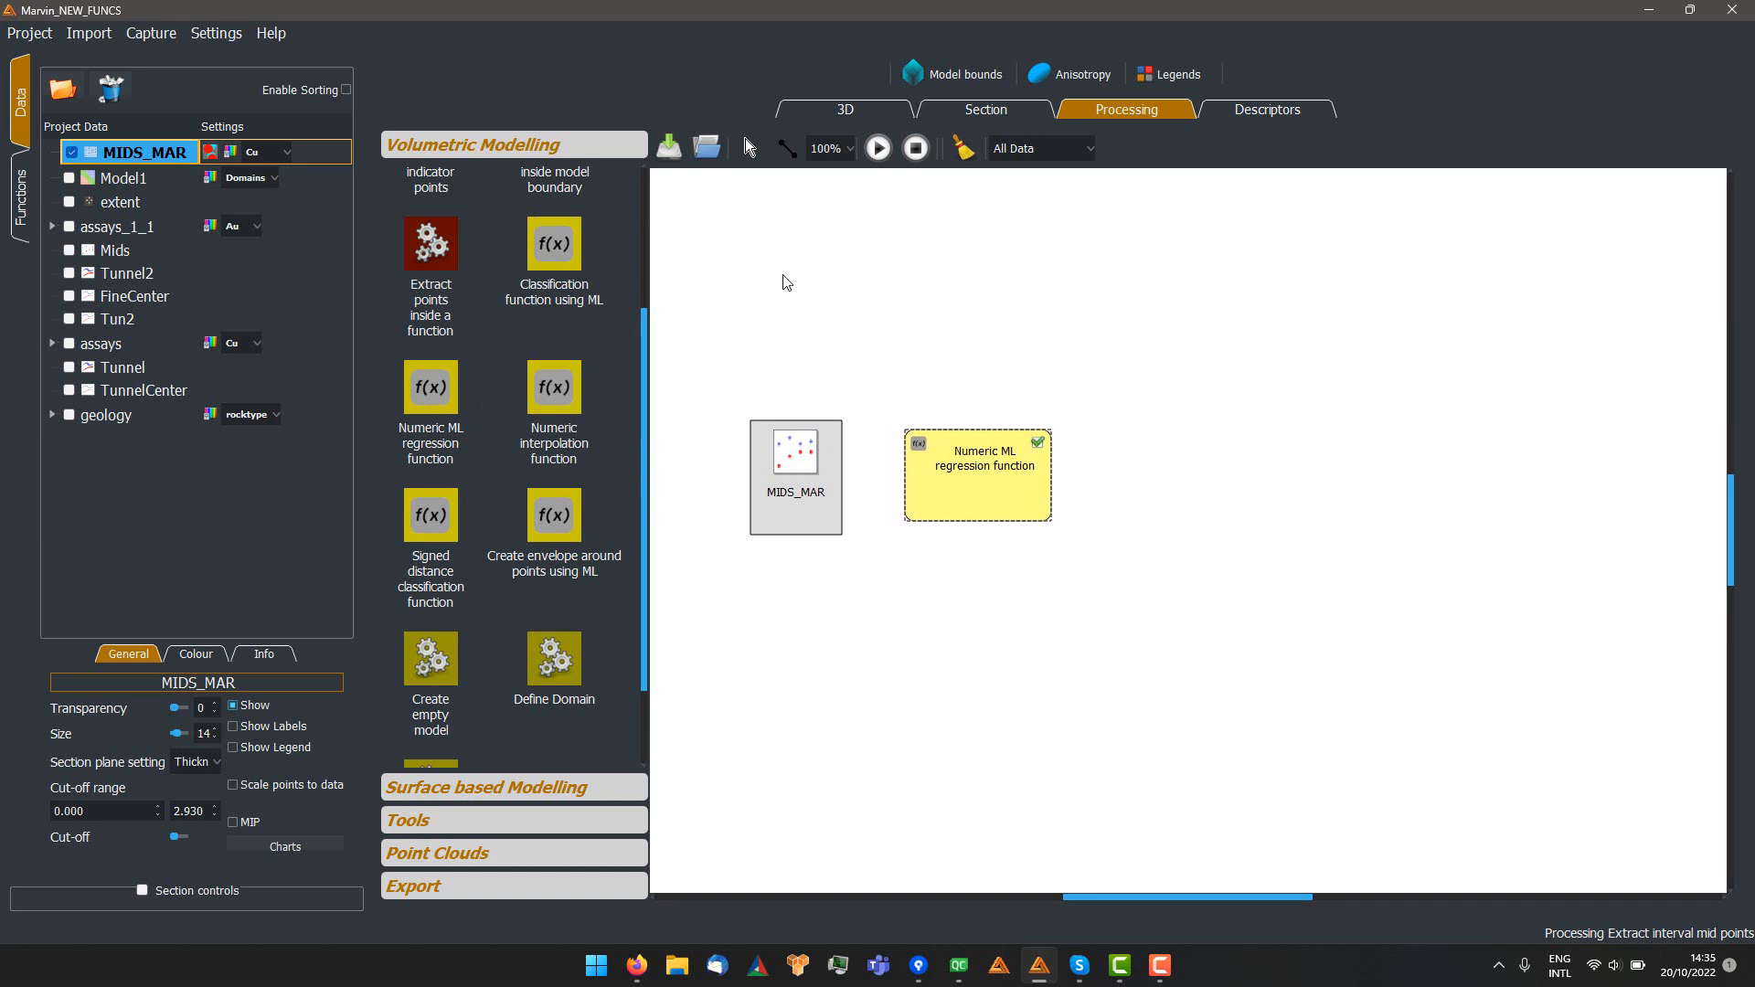
pyautogui.click(786, 148)
pyautogui.moveTo(805, 464); pyautogui.dragTo(969, 492)
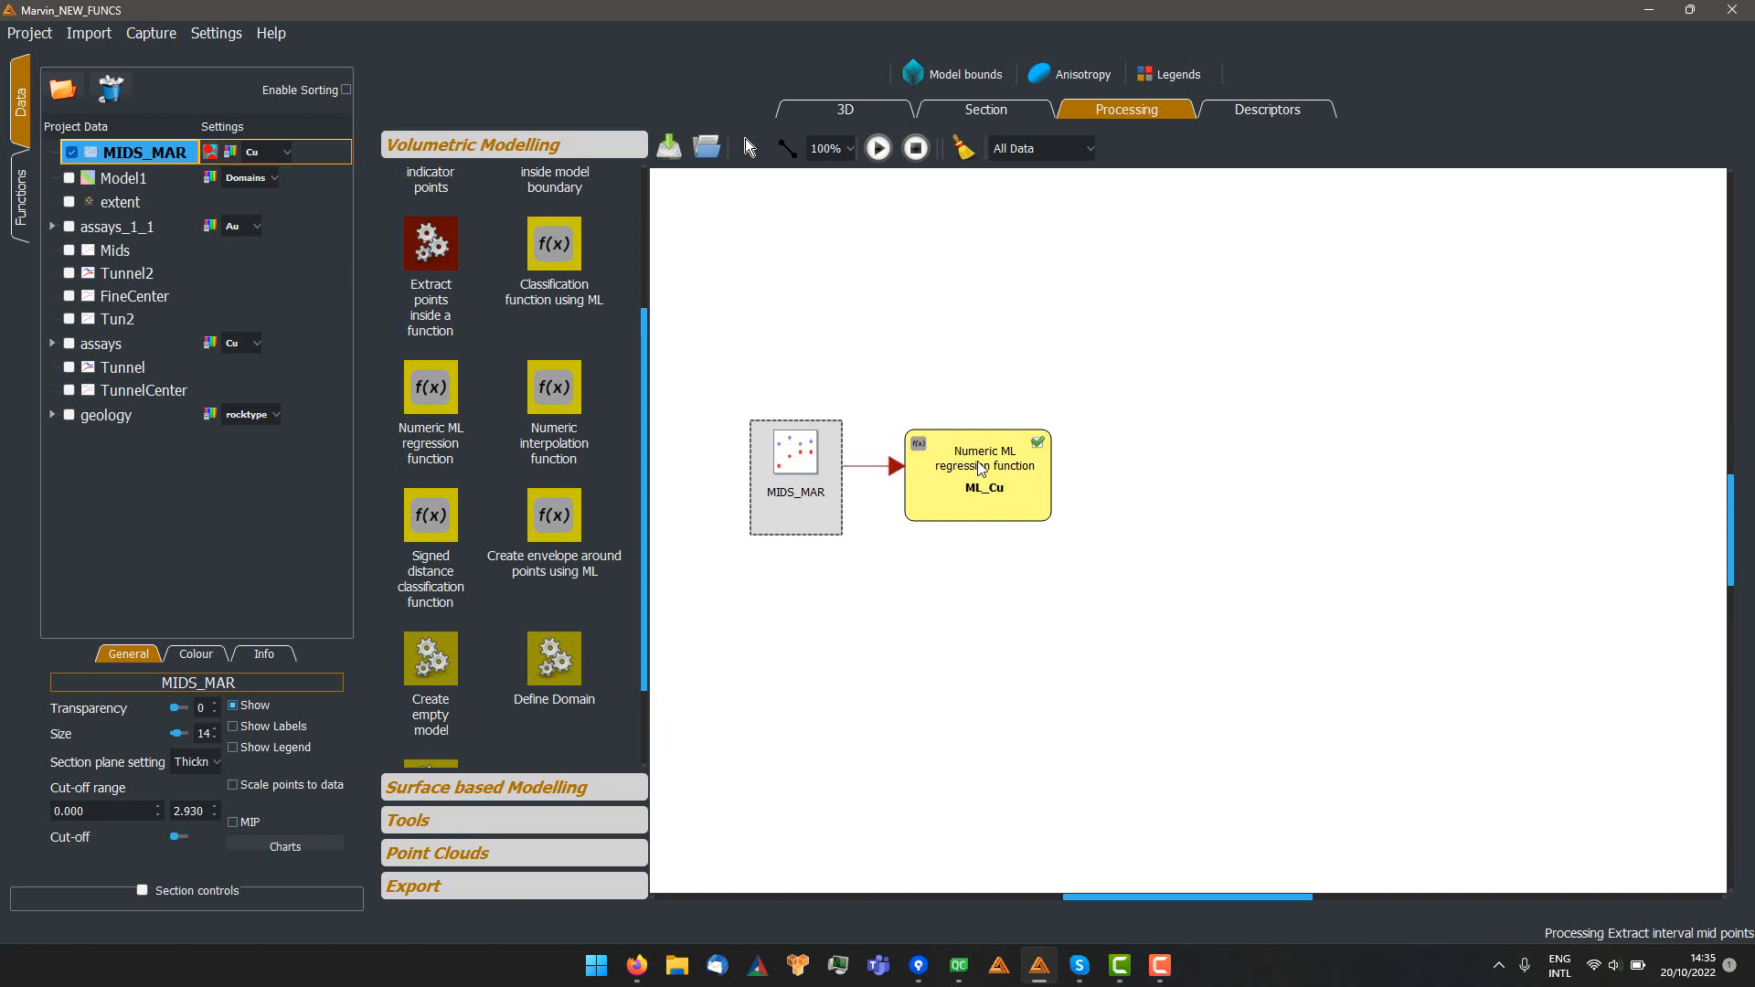
# Set the ML_Cu regression function to use the Cu data column with a range of 150
pyautogui.doubleClick(983, 489)
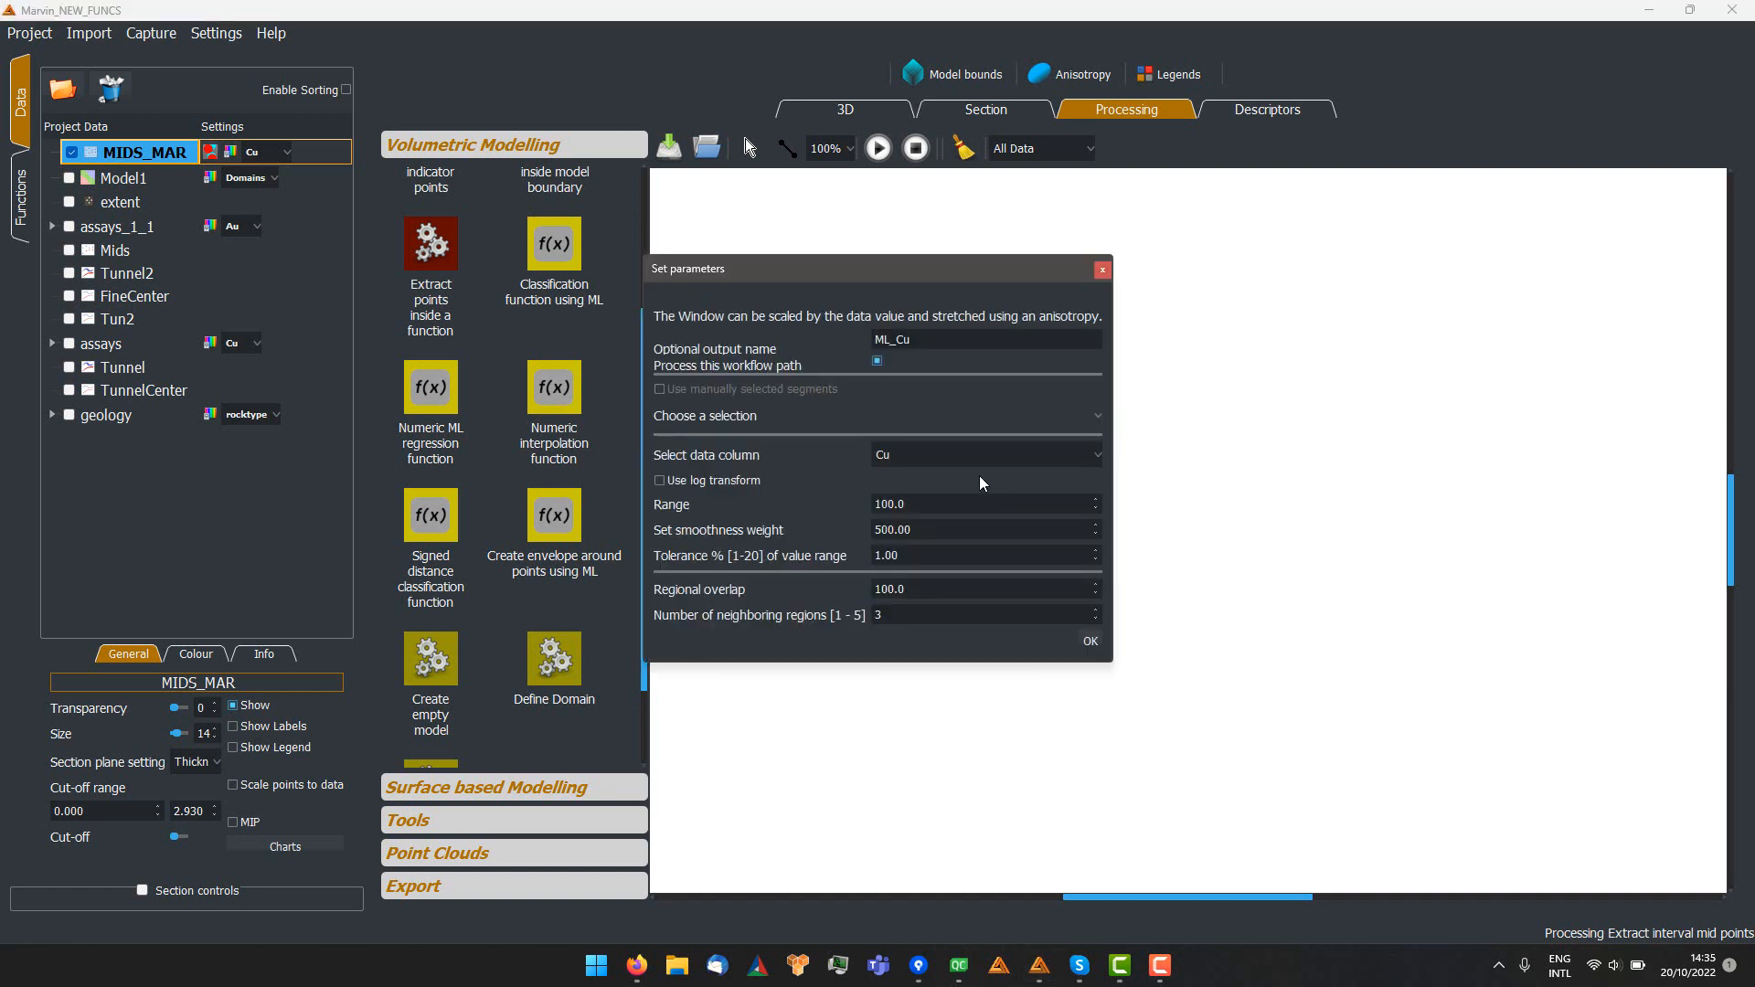
pyautogui.moveTo(929, 274); pyautogui.dragTo(702, 216)
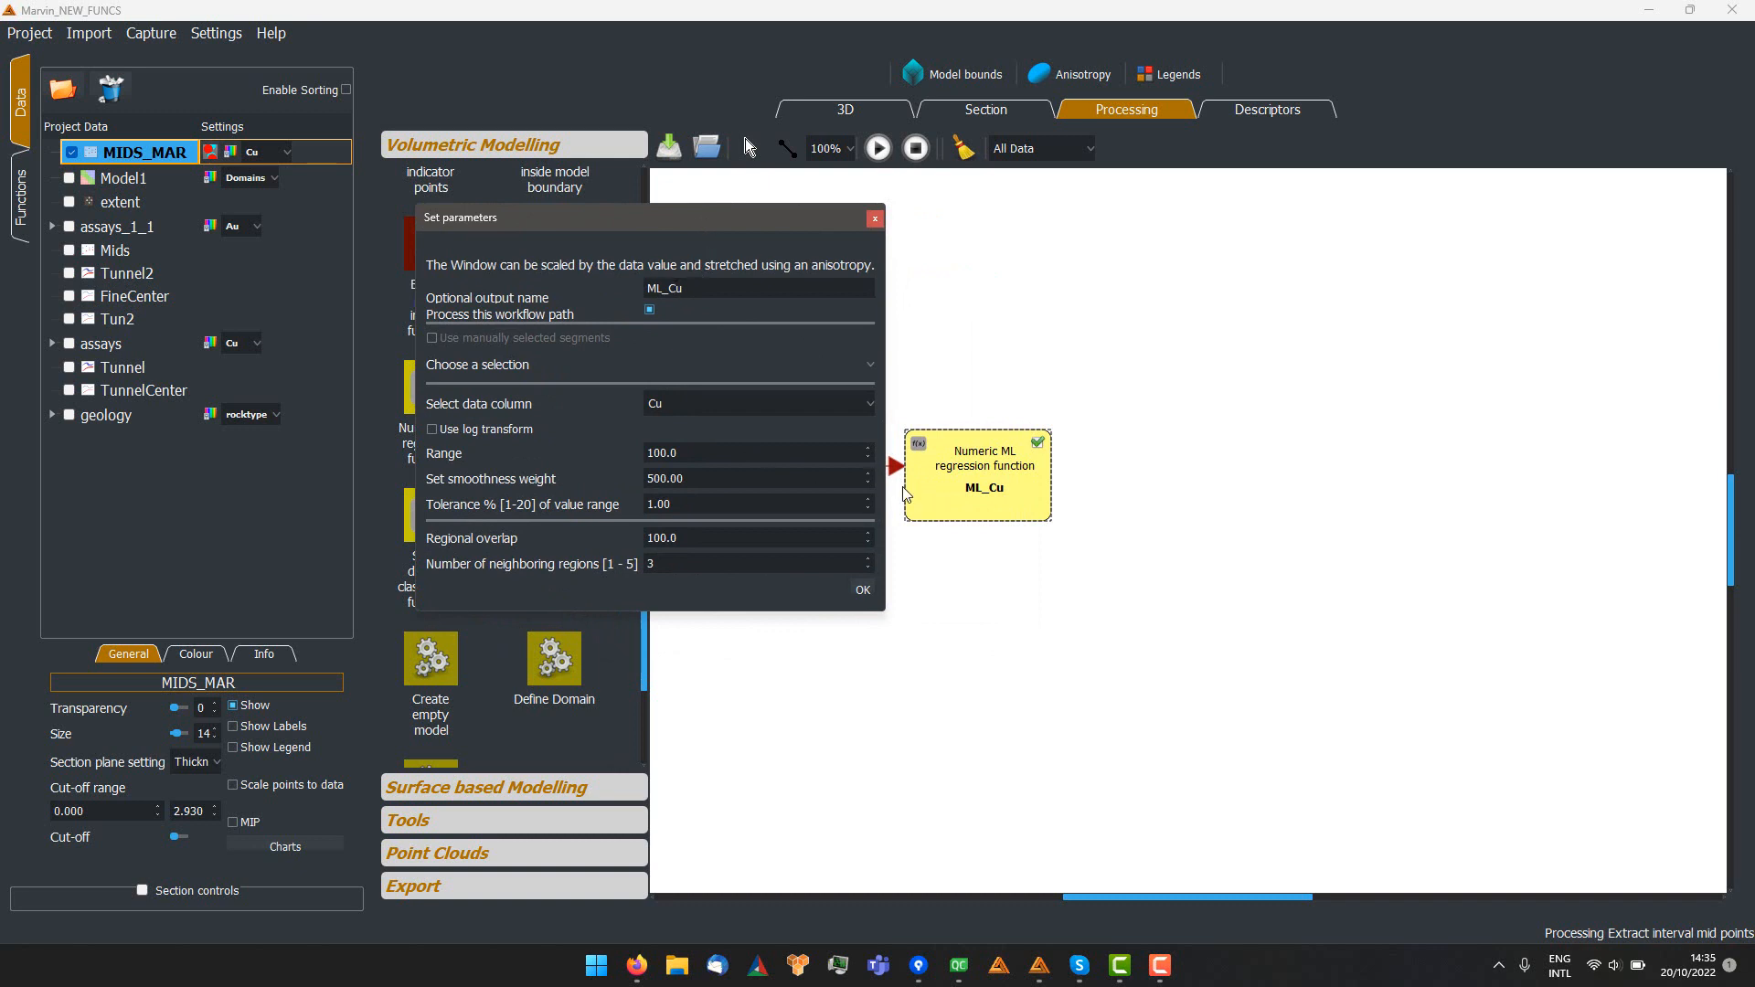
pyautogui.moveTo(784, 201); pyautogui.dragTo(694, 130)
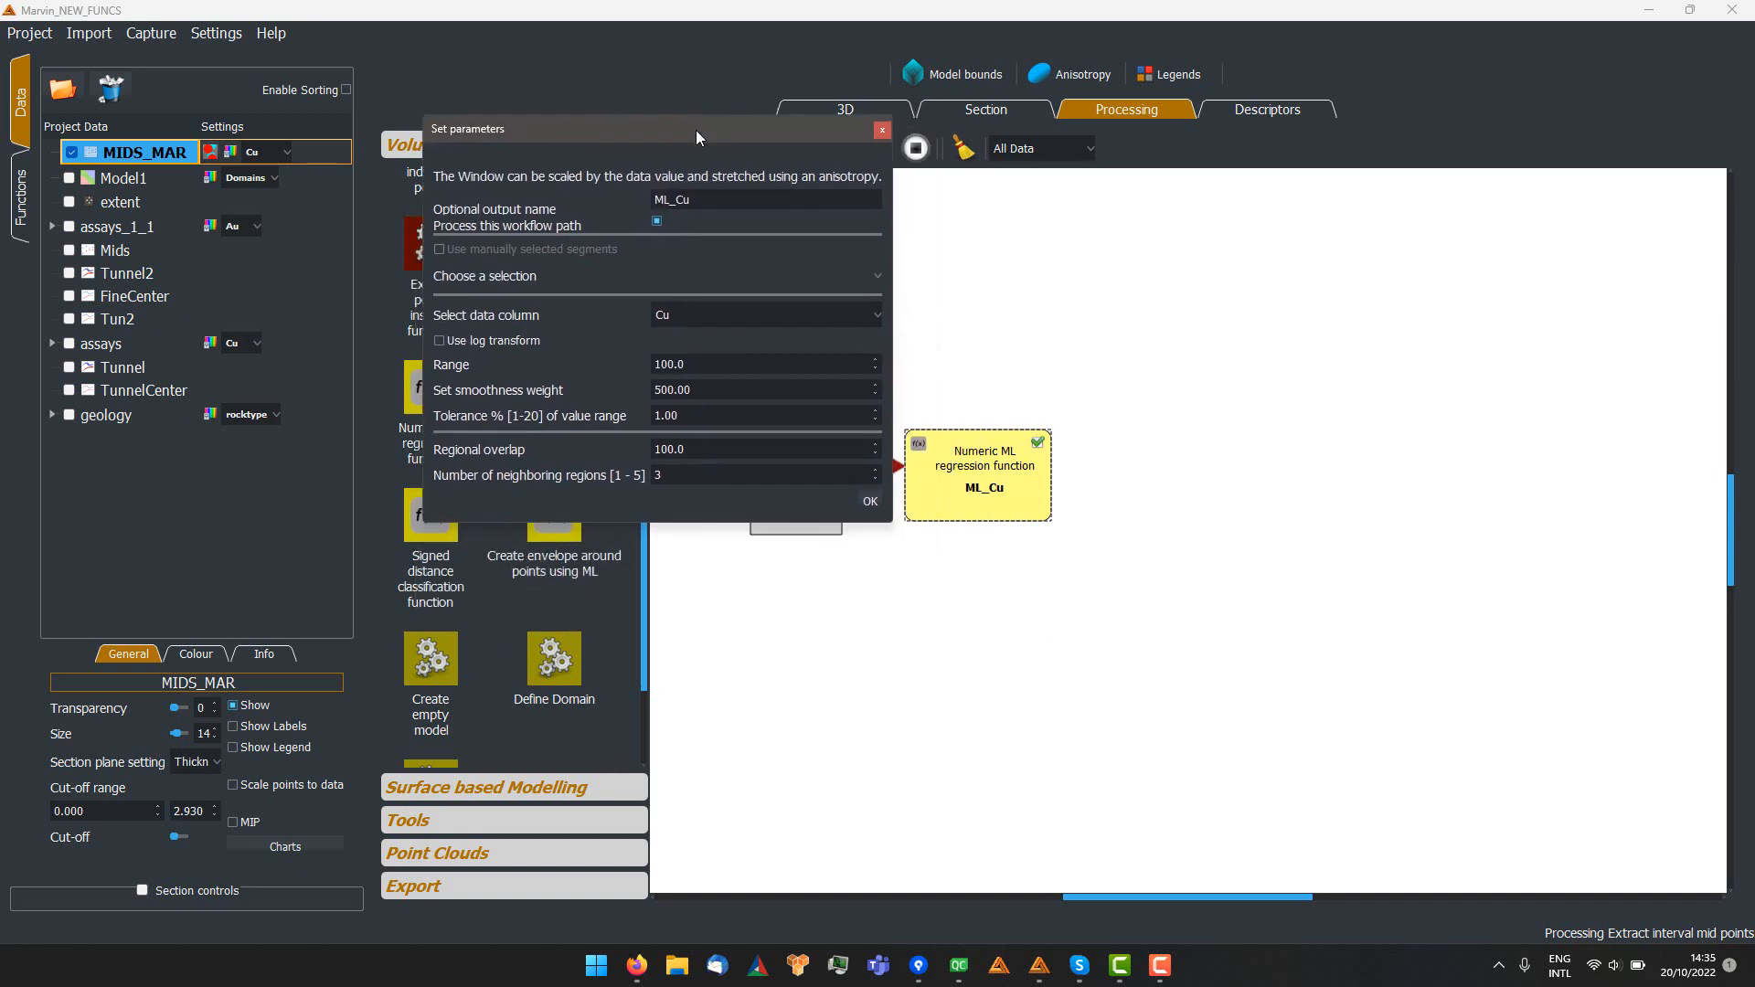
pyautogui.click(671, 315)
pyautogui.click(673, 331)
pyautogui.click(671, 313)
pyautogui.click(673, 332)
pyautogui.doubleClick(732, 364)
pyautogui.write('150.0')
pyautogui.press('Tab')
pyautogui.click(869, 503)
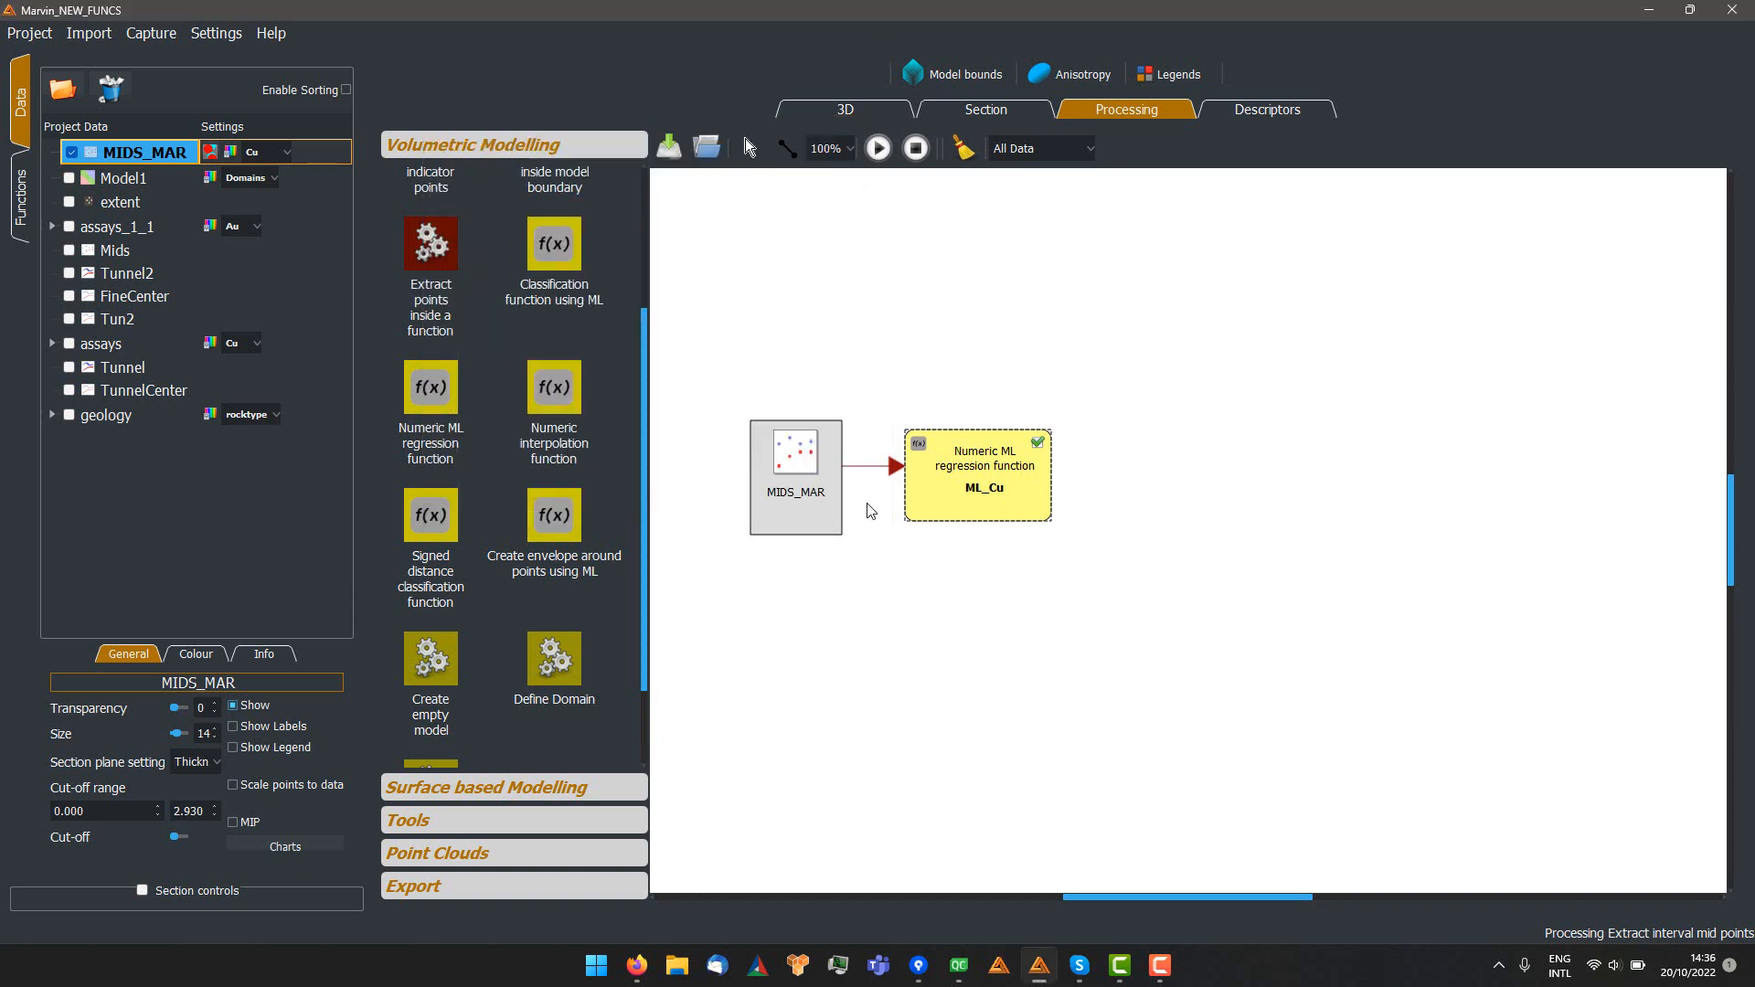
# Run the regression workflow and inspect the resulting ML_Cu shell against the MIDS_MAR points in 3D from several angles
pyautogui.click(882, 153)
pyautogui.click(859, 110)
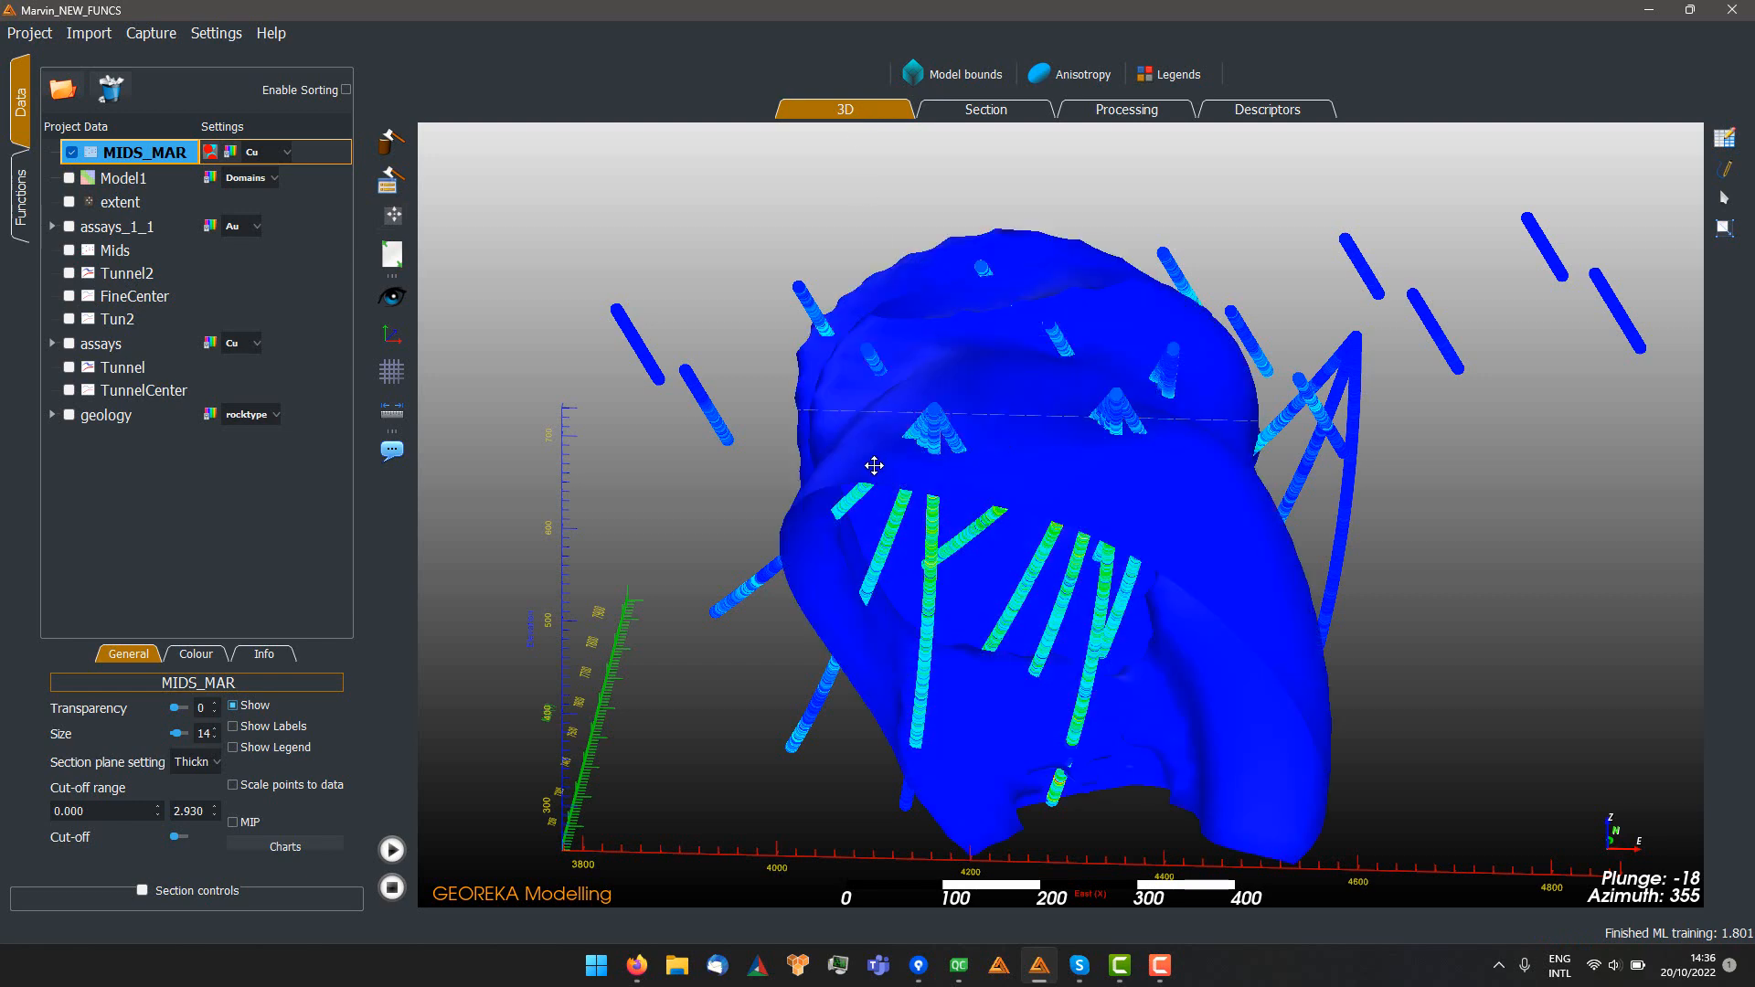
pyautogui.moveTo(1136, 455); pyautogui.dragTo(916, 402)
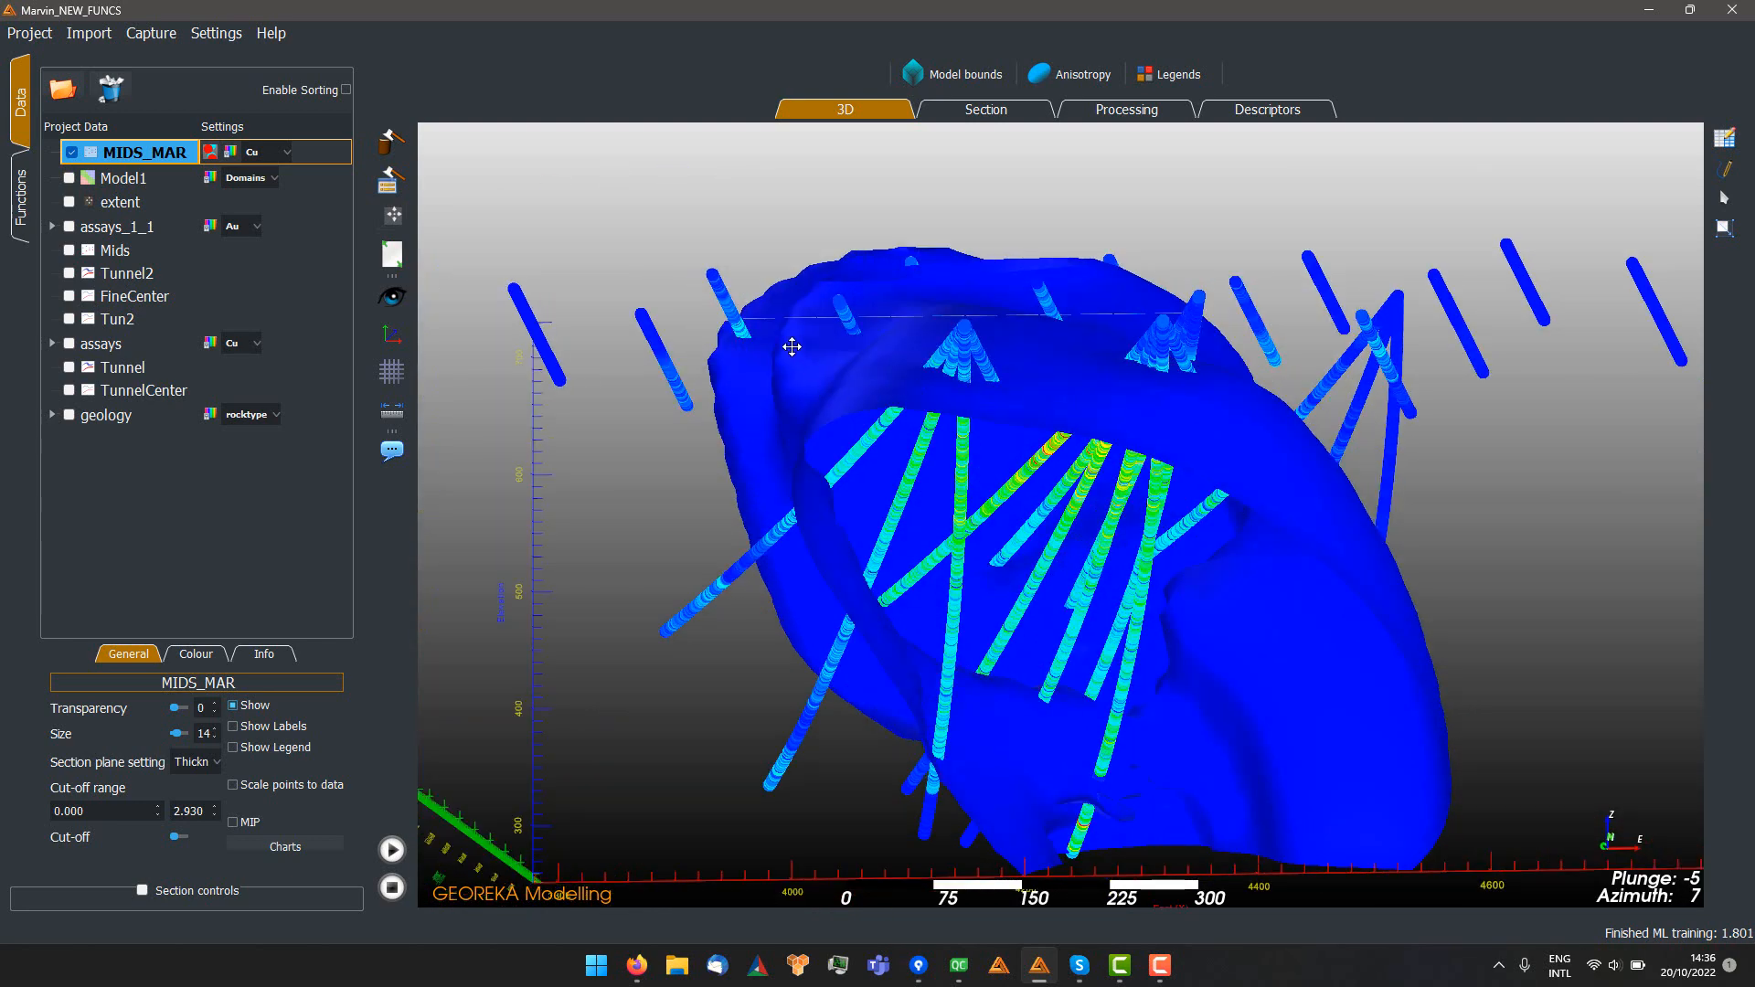
pyautogui.moveTo(1081, 392); pyautogui.dragTo(1130, 393)
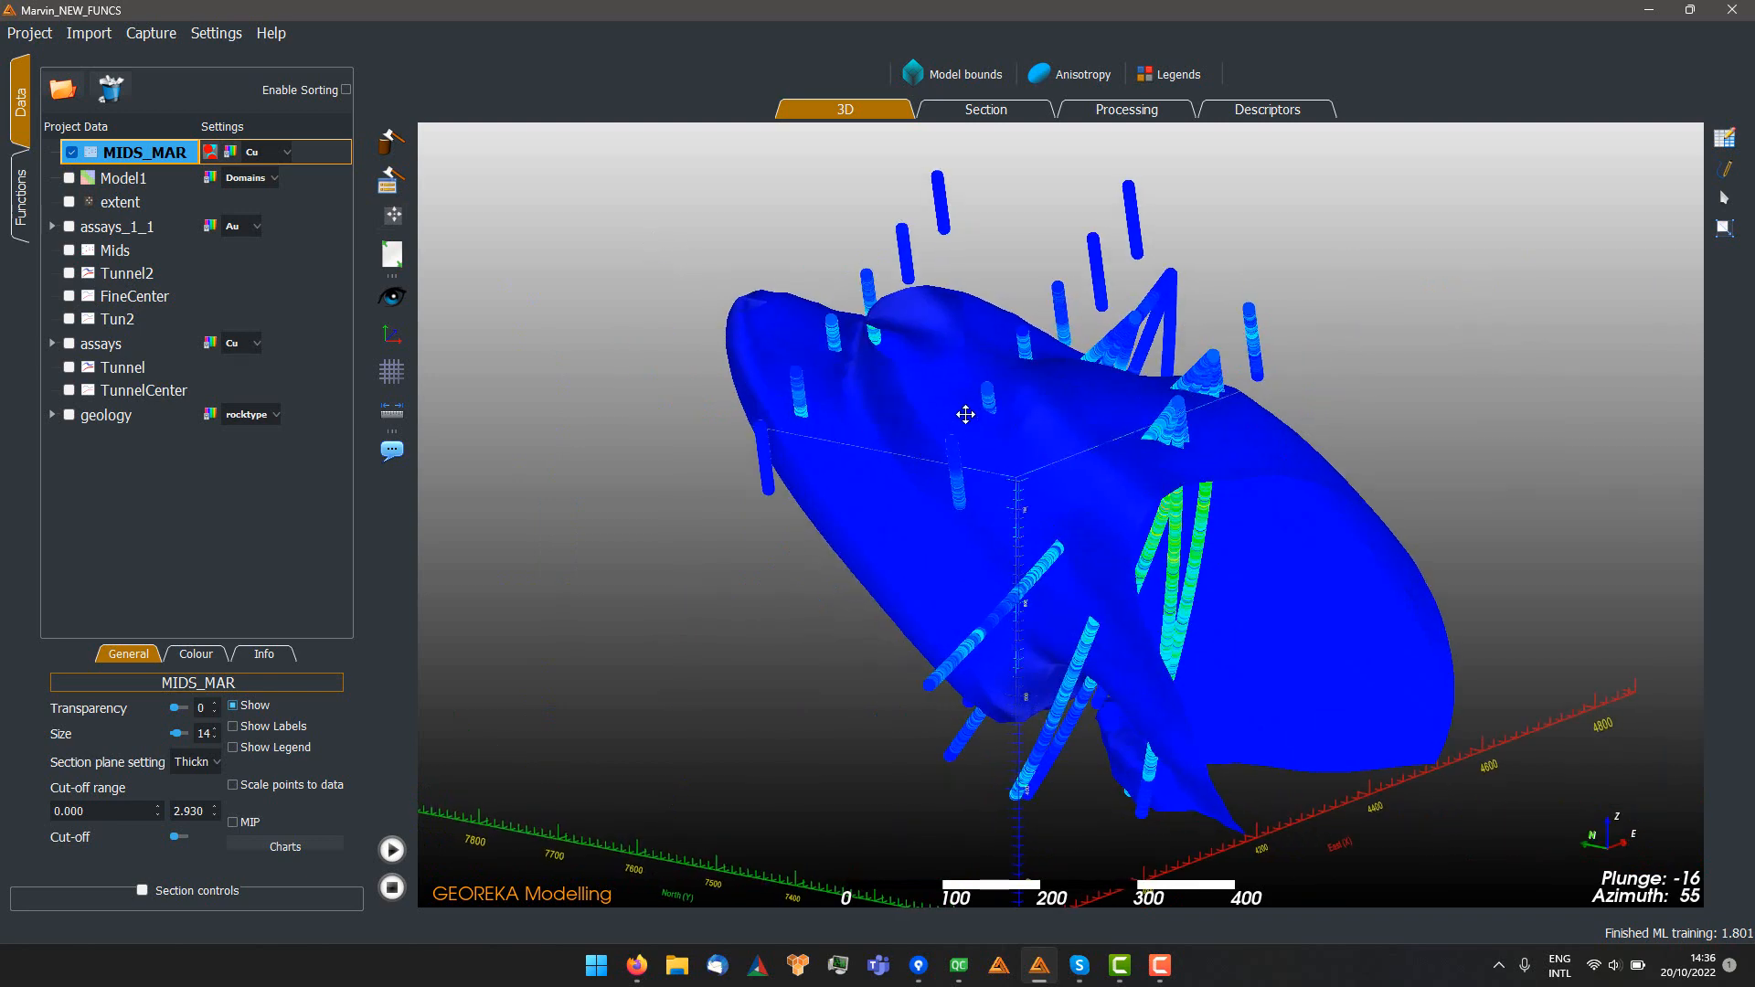
pyautogui.moveTo(965, 414); pyautogui.dragTo(1003, 399)
pyautogui.moveTo(988, 459); pyautogui.dragTo(936, 455)
pyautogui.moveTo(1073, 407); pyautogui.dragTo(941, 393)
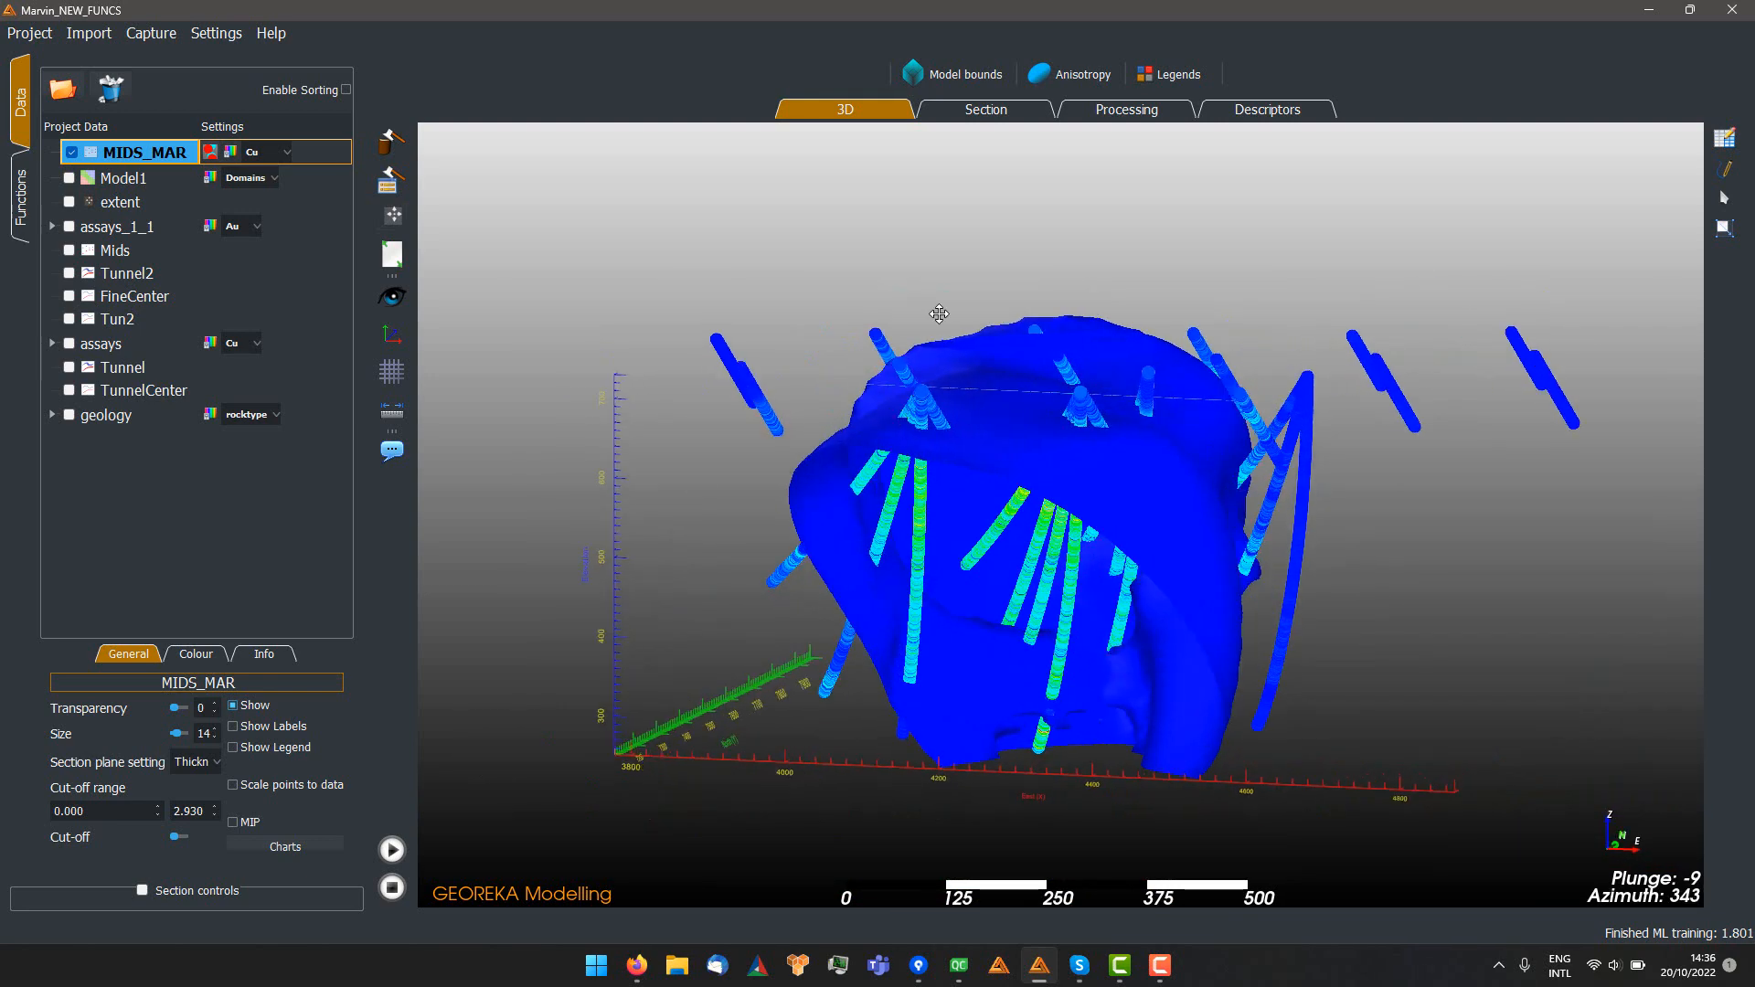
# Reset the anisotropy orientation and strengths to their defaults, and rerun the ML_Cu regression
pyautogui.click(1051, 79)
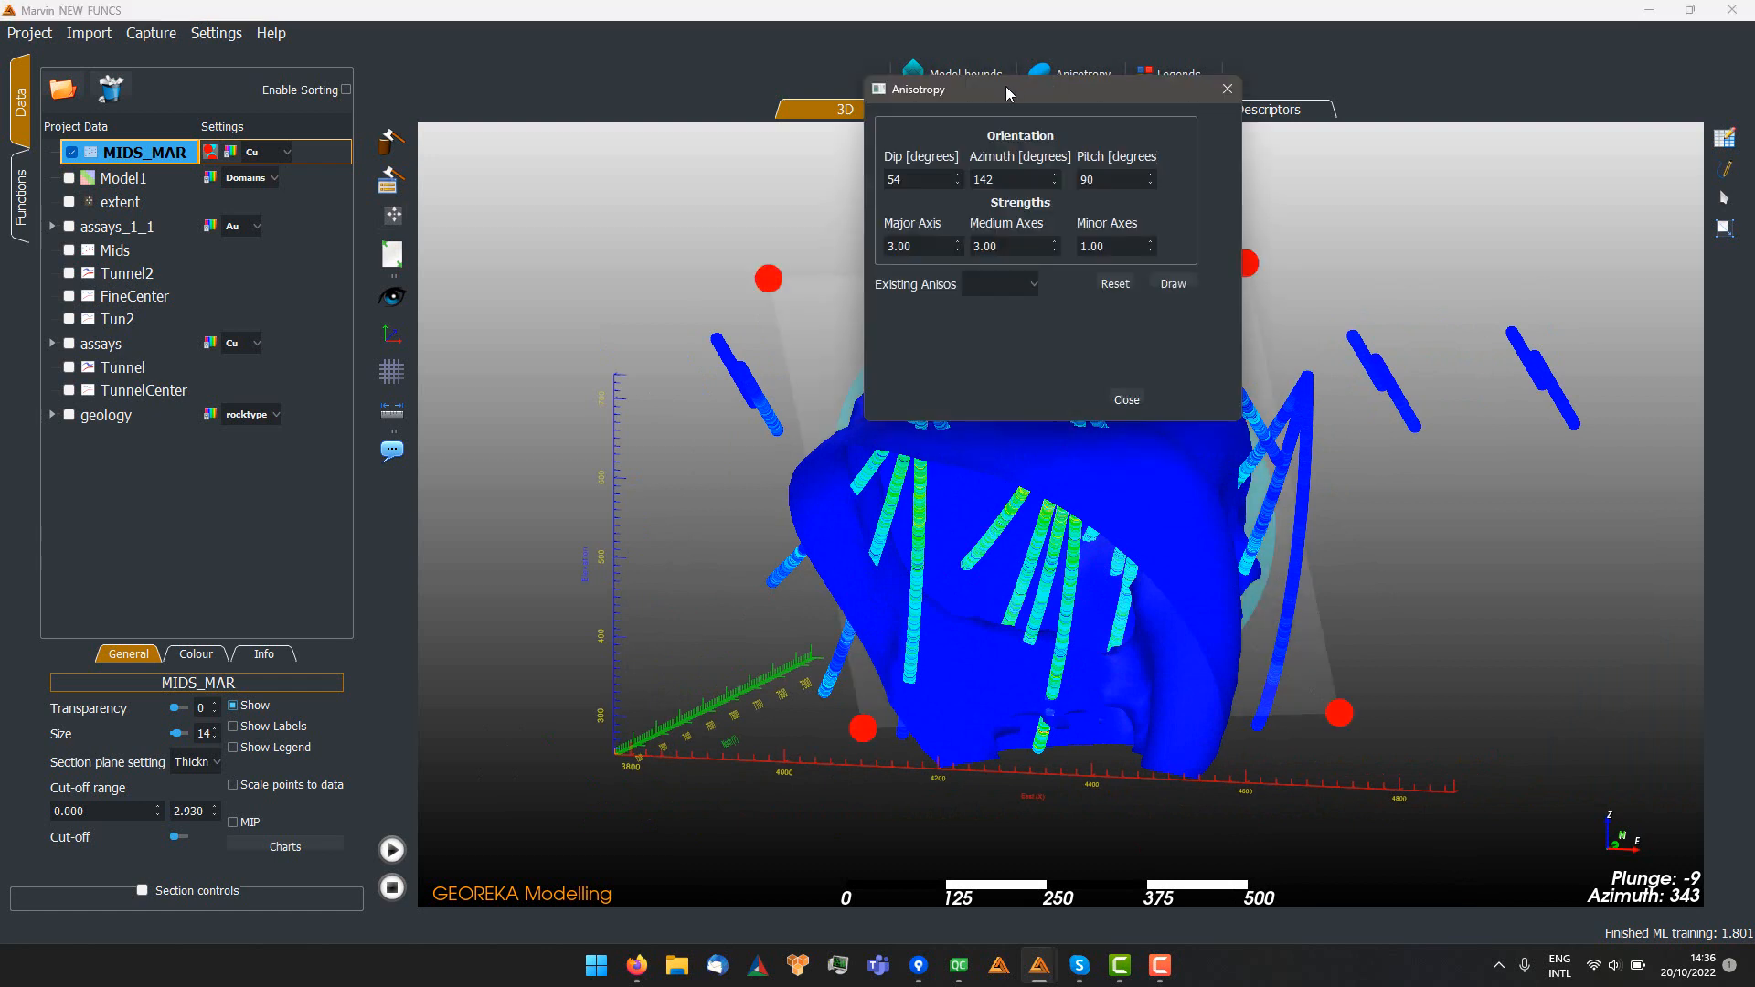
pyautogui.moveTo(960, 99); pyautogui.dragTo(479, 97)
pyautogui.click(597, 296)
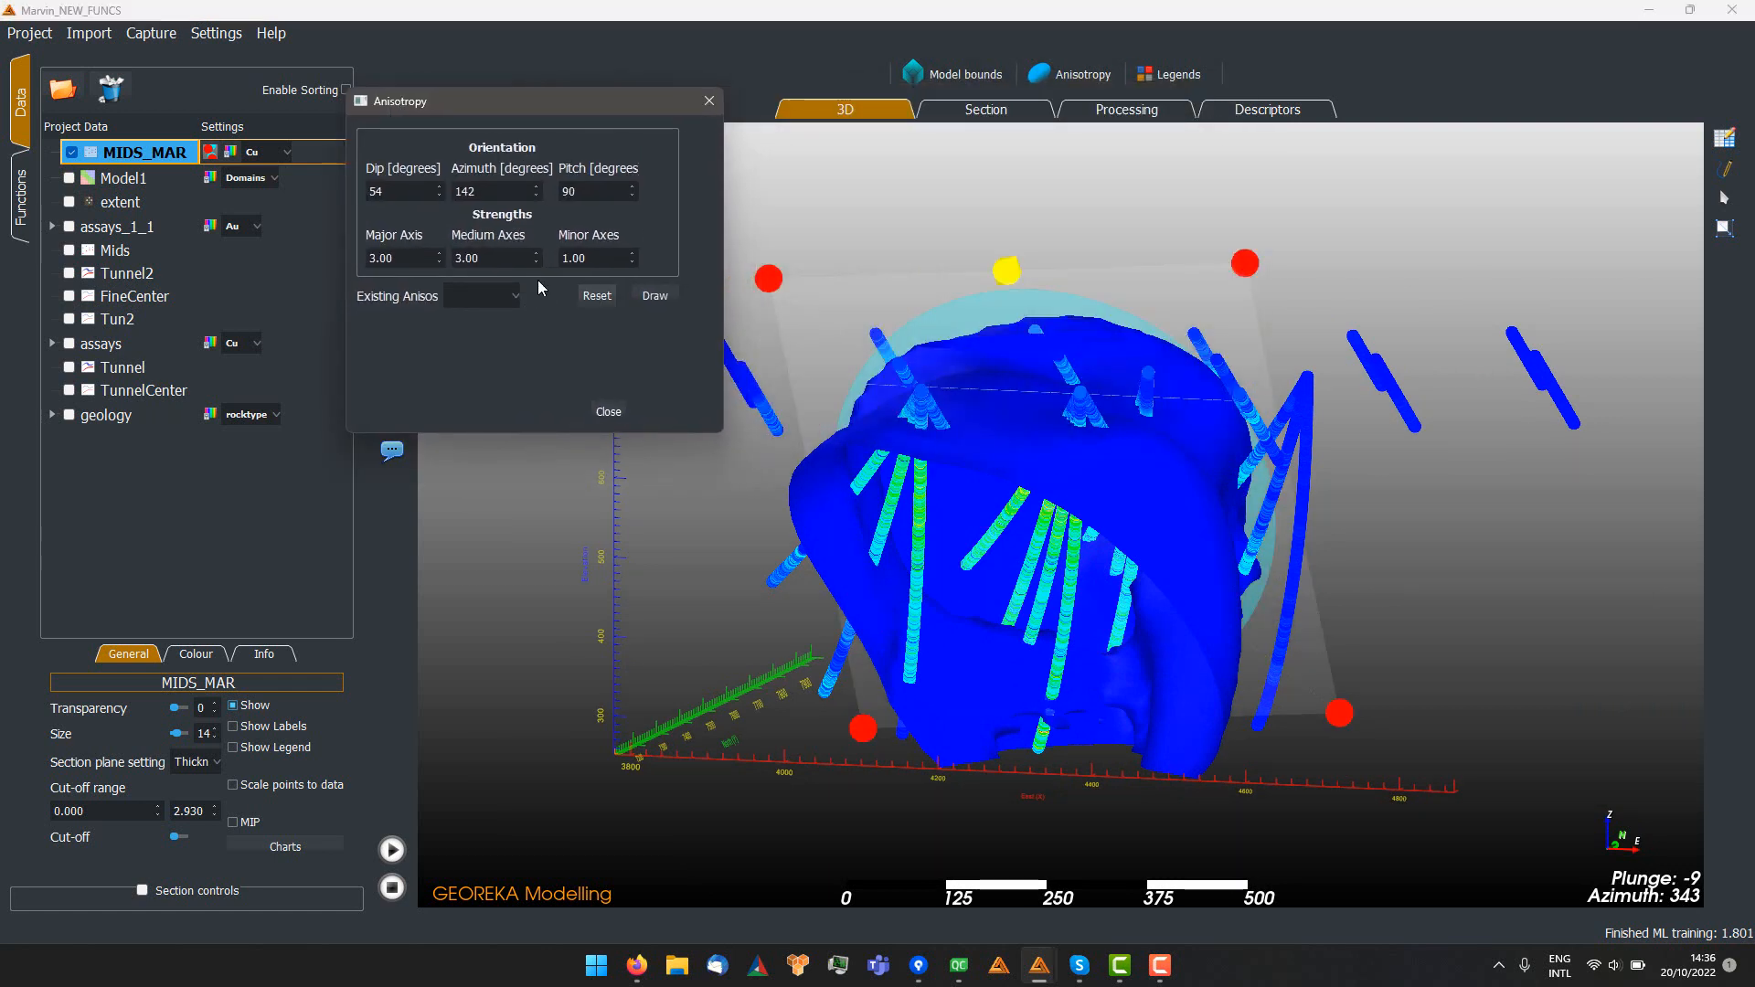
pyautogui.doubleClick(501, 258)
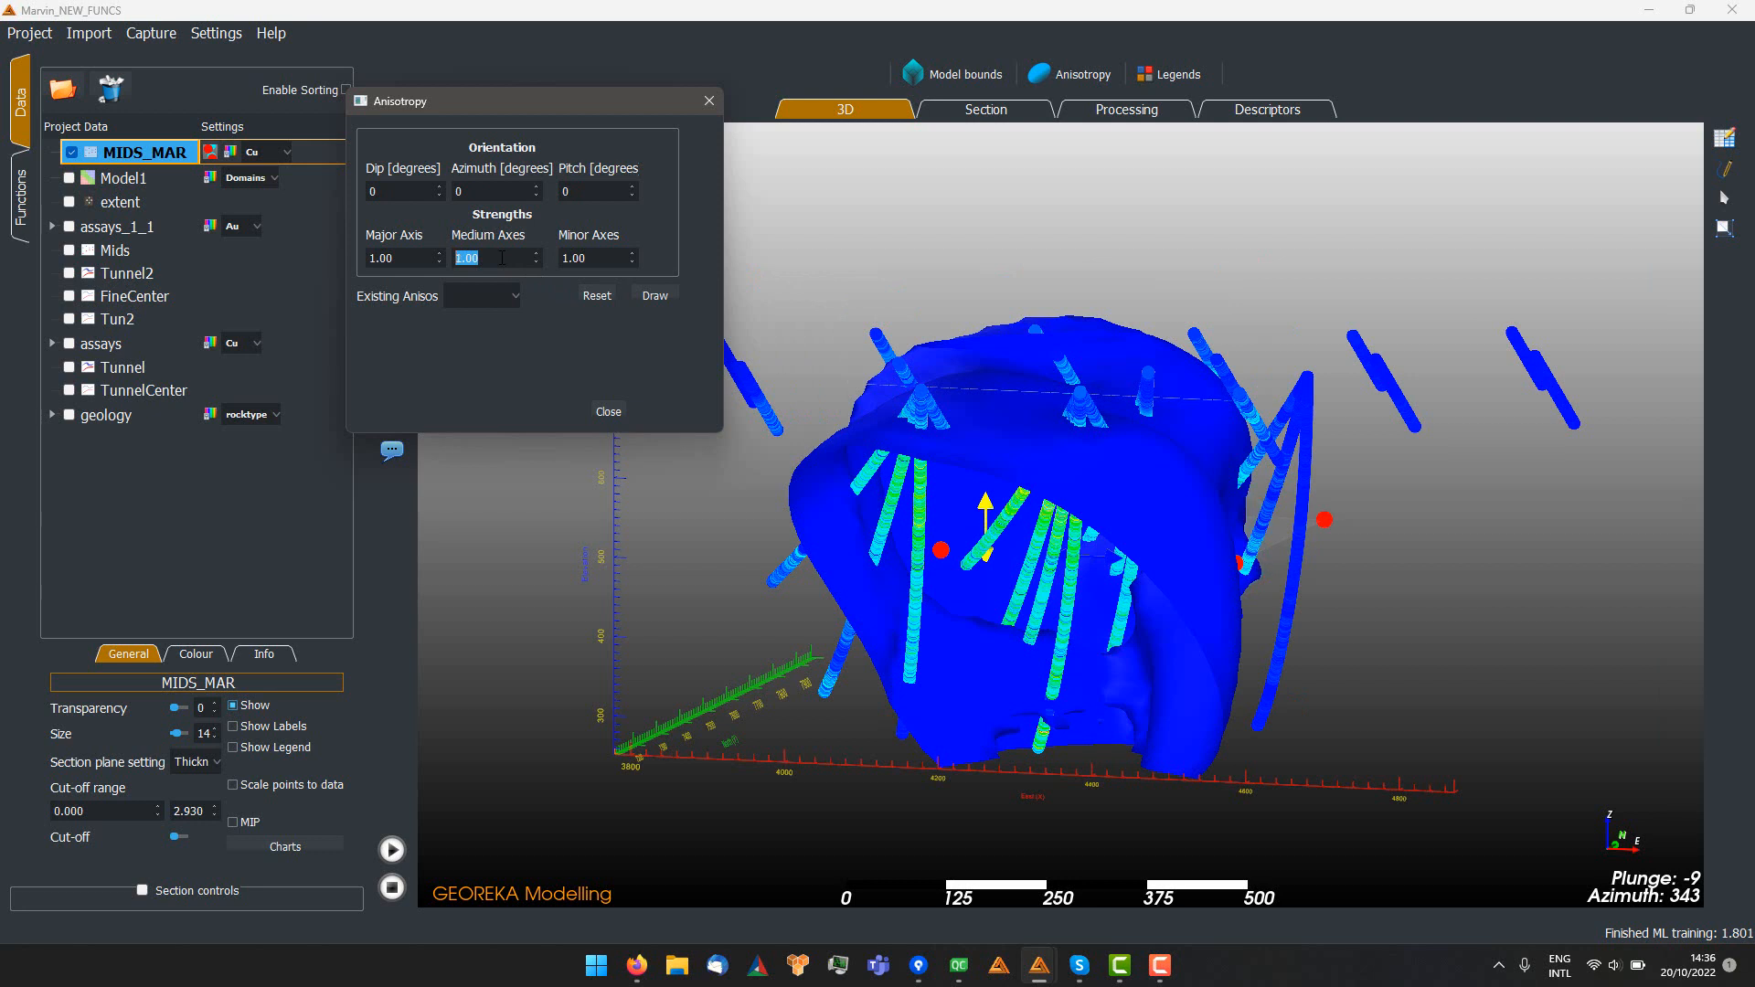
pyautogui.click(606, 410)
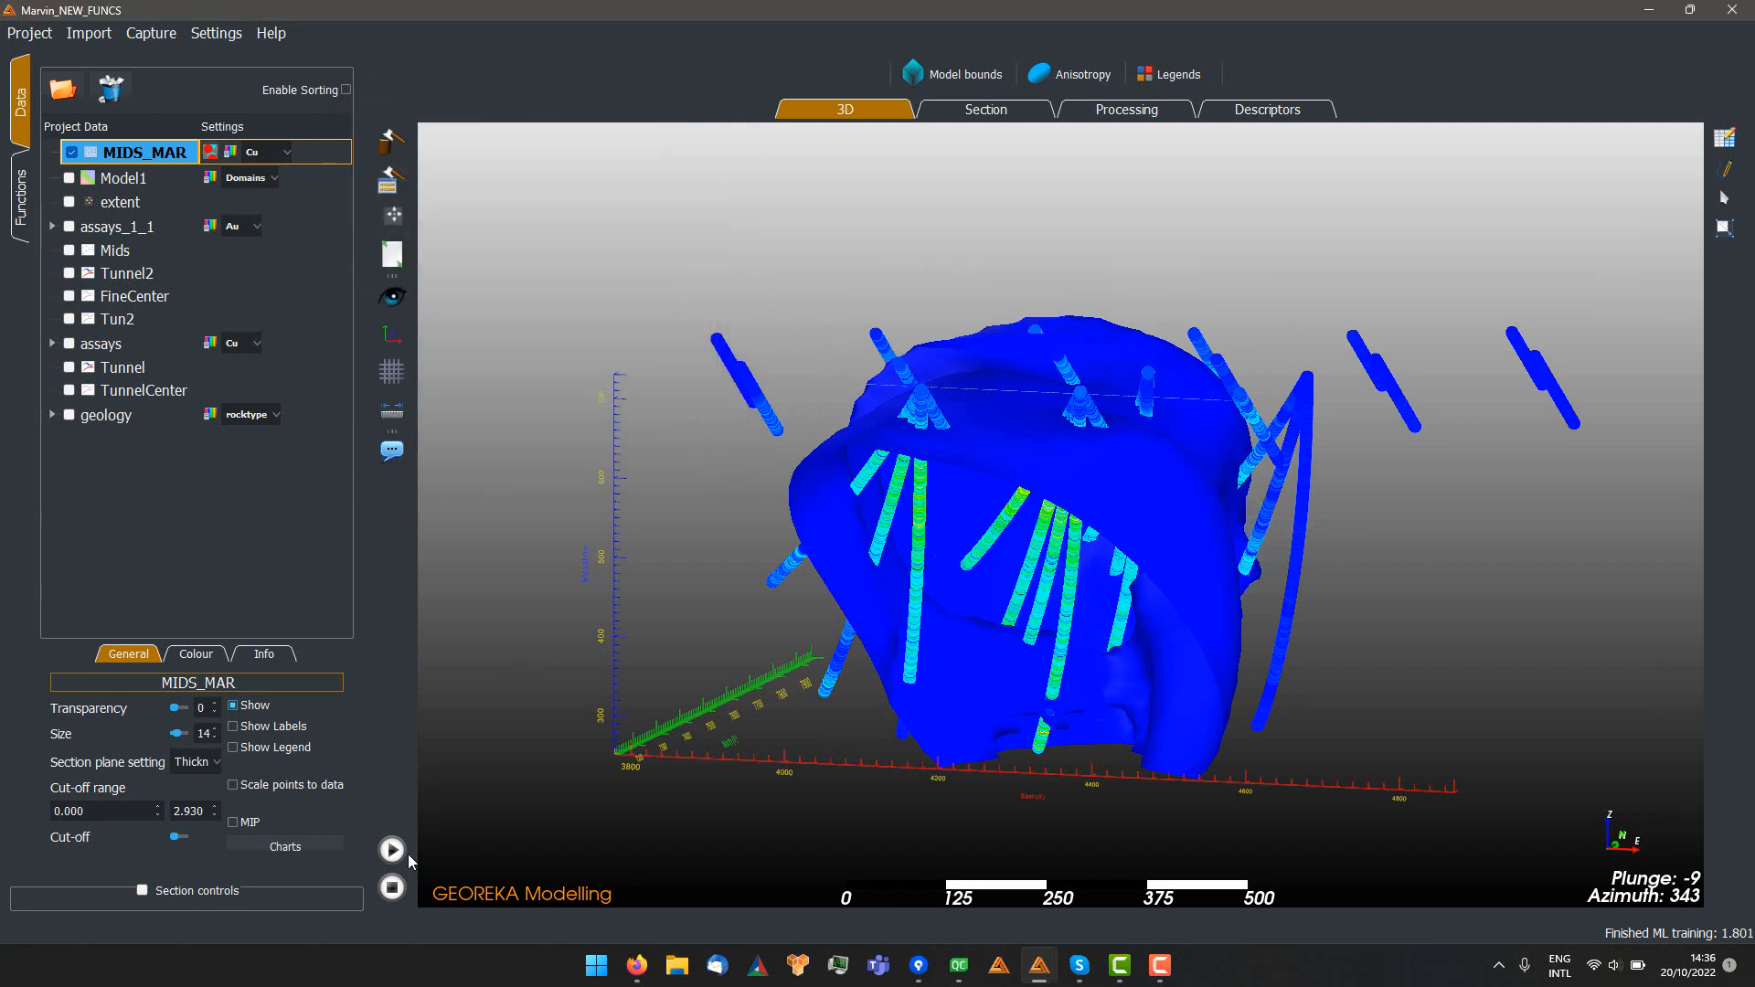
pyautogui.click(392, 850)
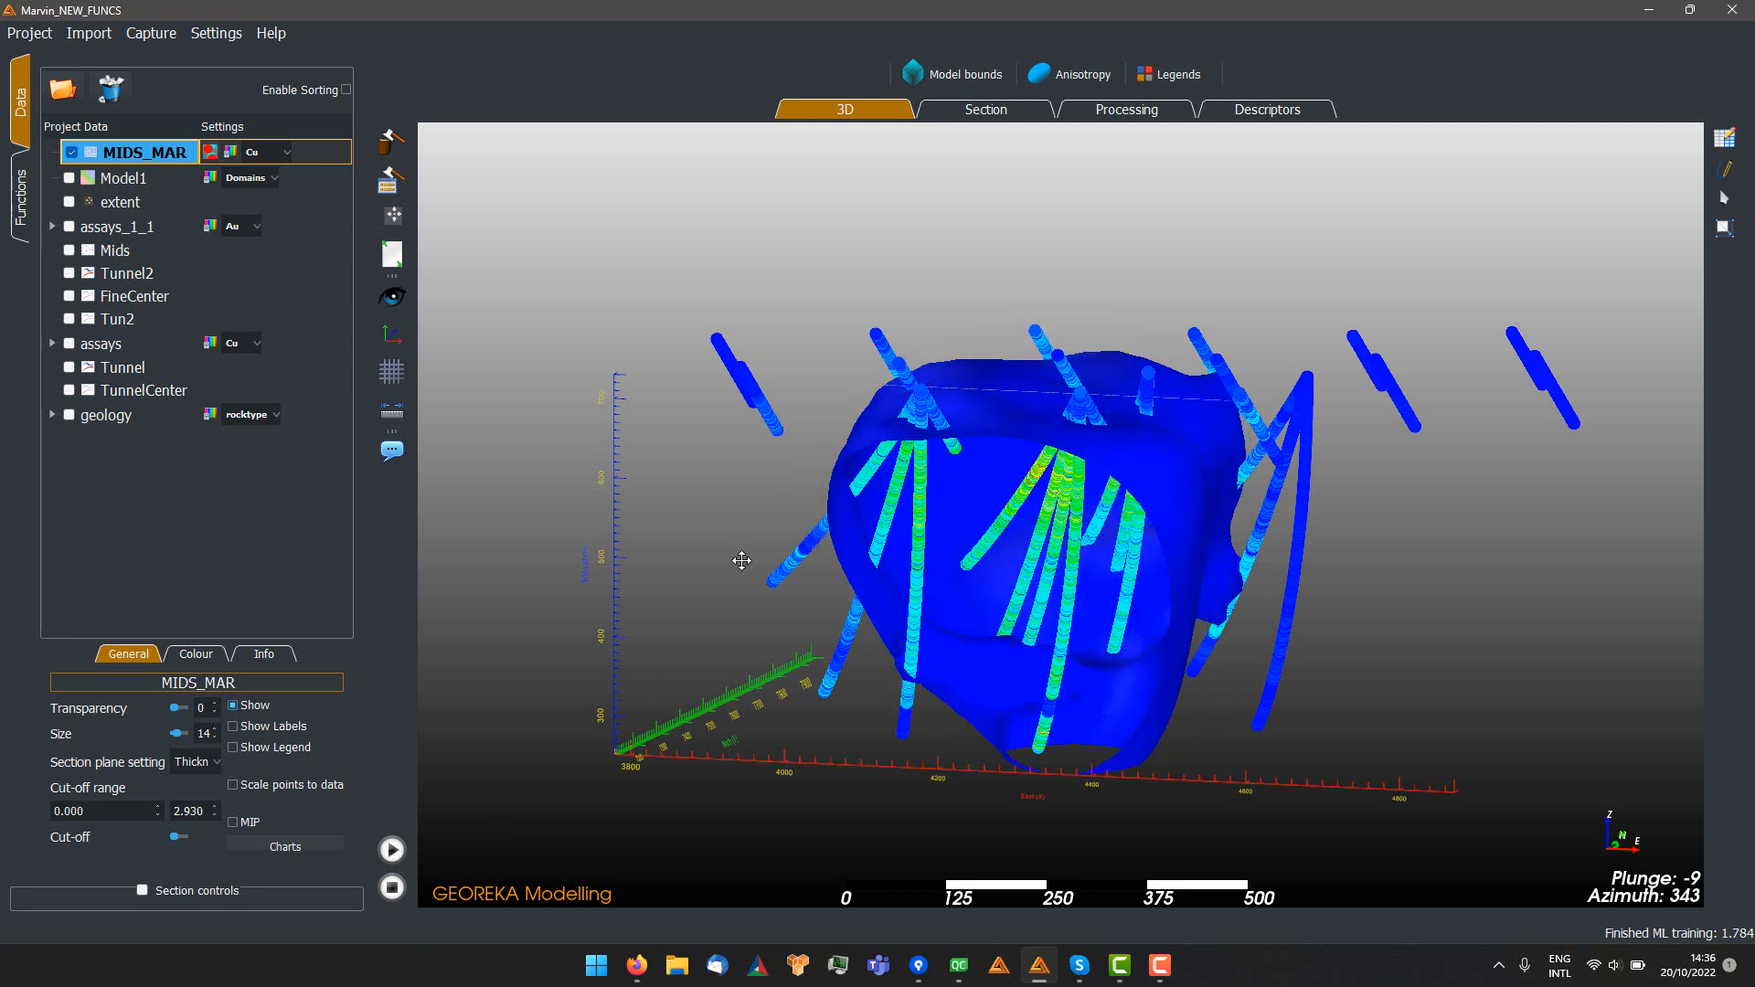
pyautogui.moveTo(933, 586); pyautogui.dragTo(951, 680)
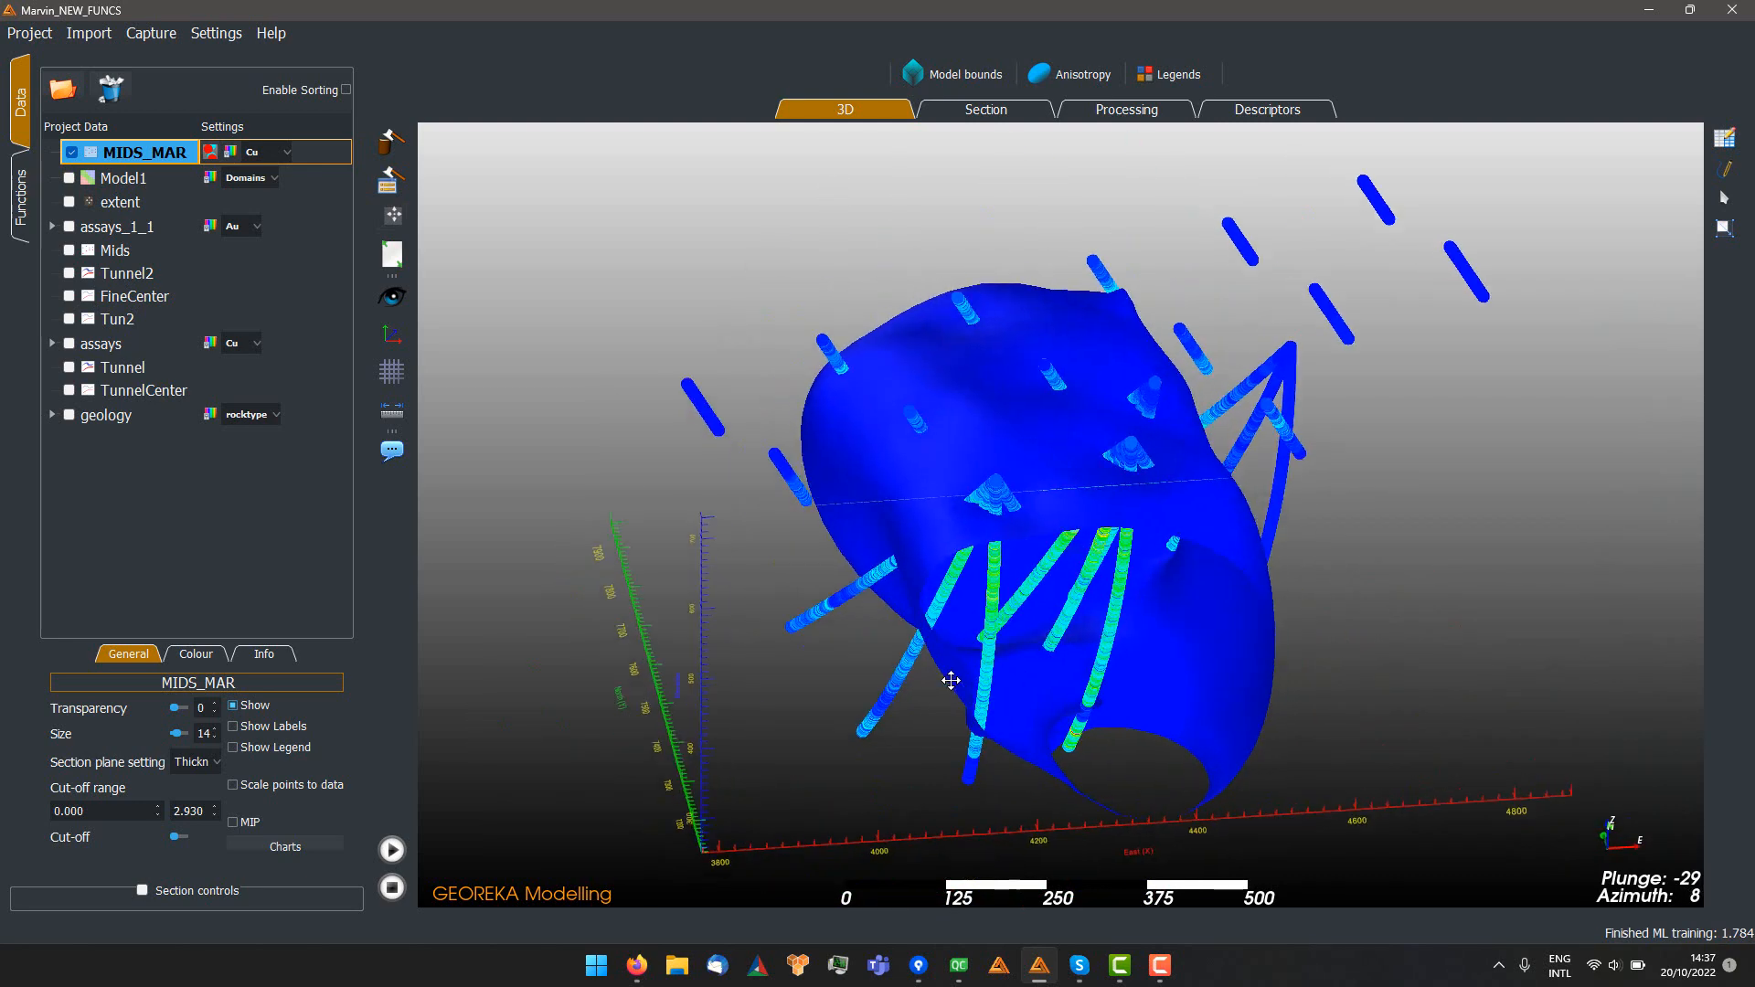
# Select the ML_Cu function and compare its preview shell at cut-offs between 0.286 and 1.586
pyautogui.click(29, 225)
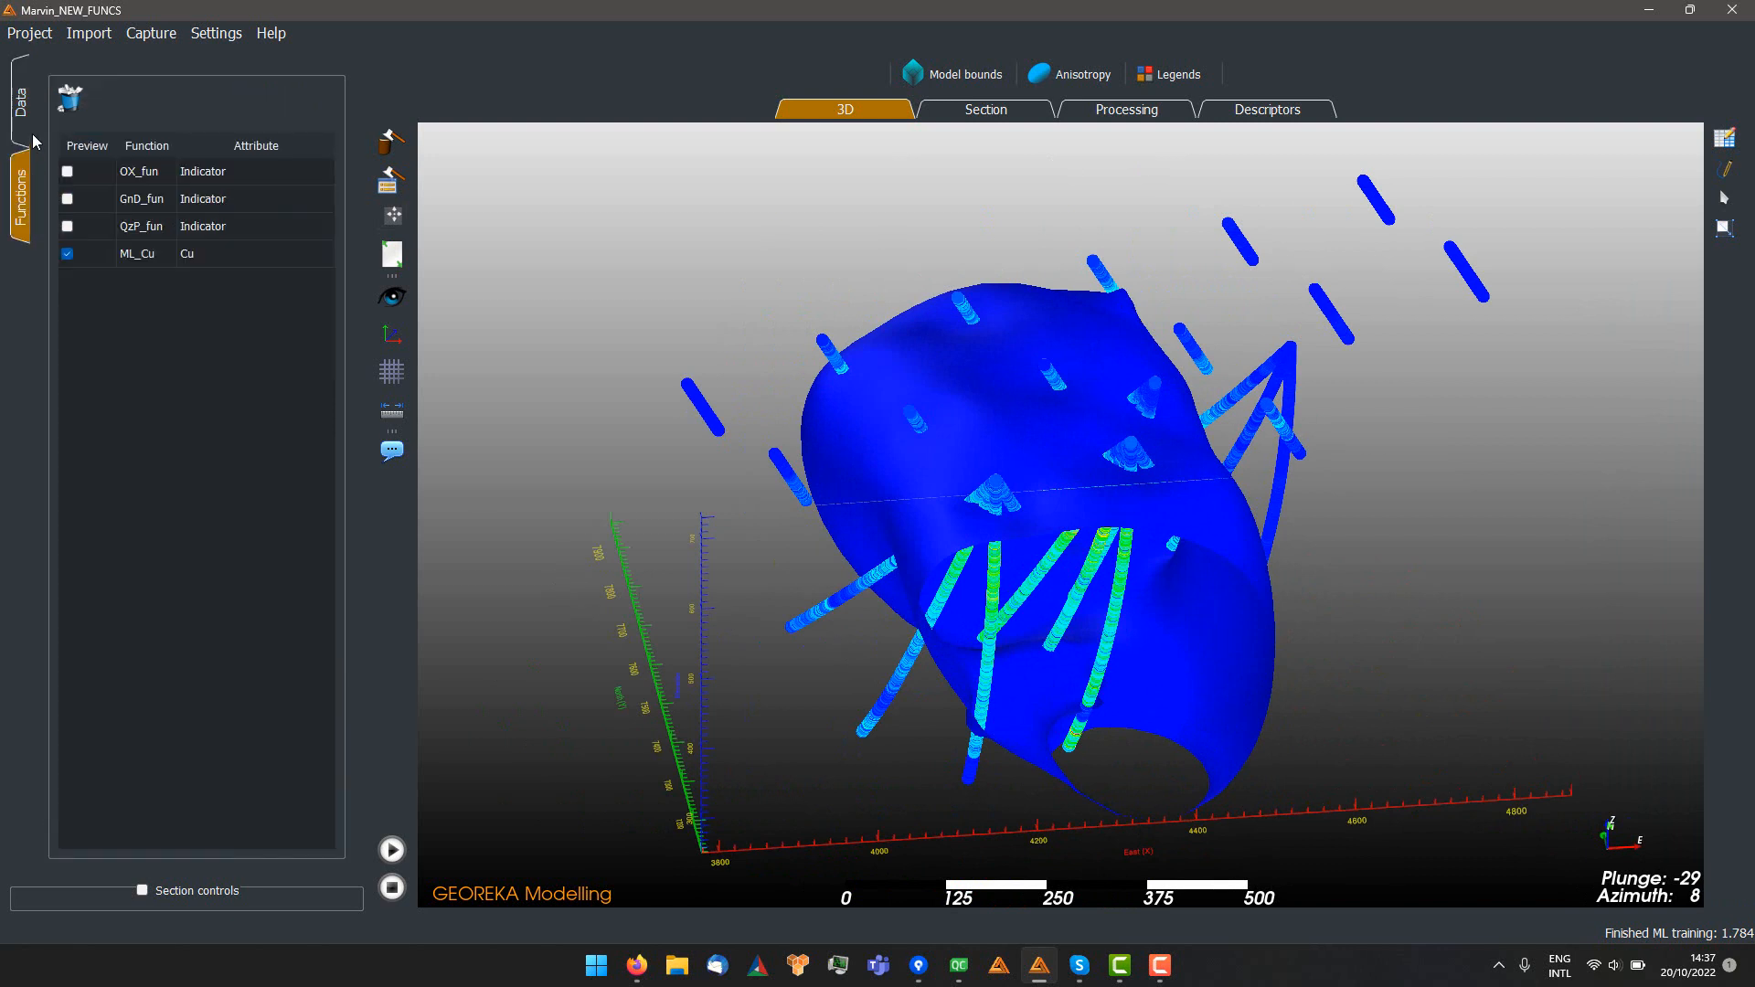
pyautogui.click(167, 256)
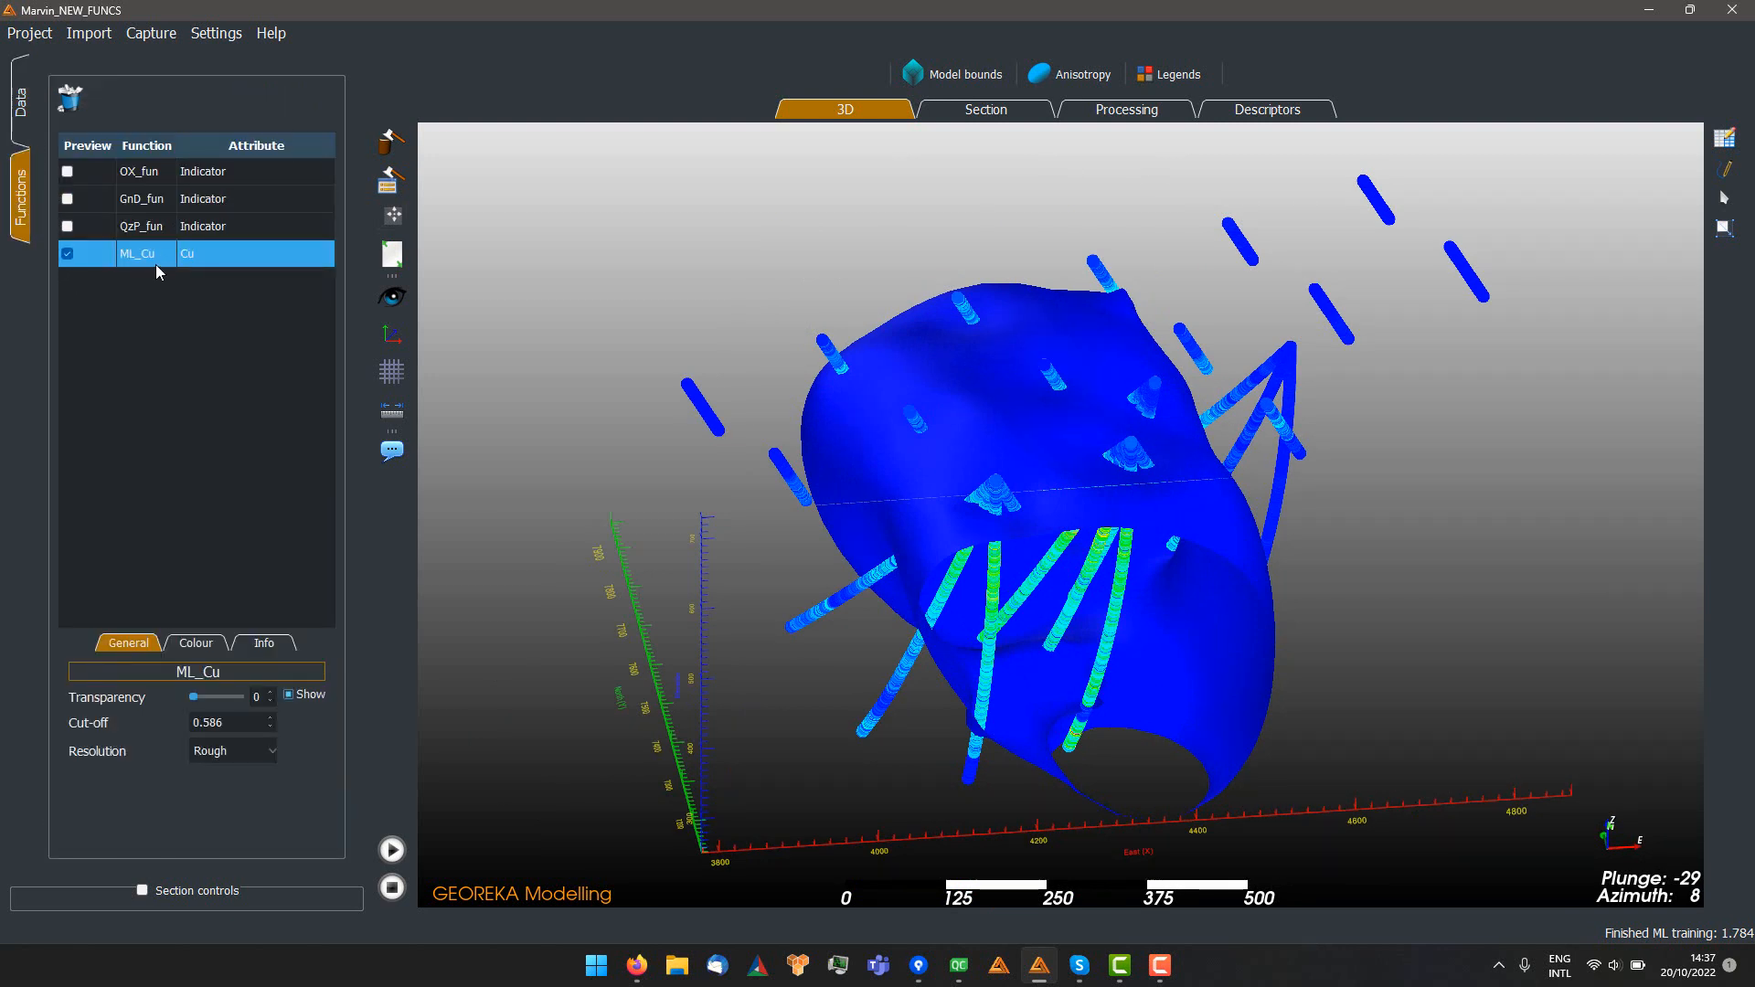
pyautogui.tripleClick(230, 722)
pyautogui.scroll(4, 231, 722)
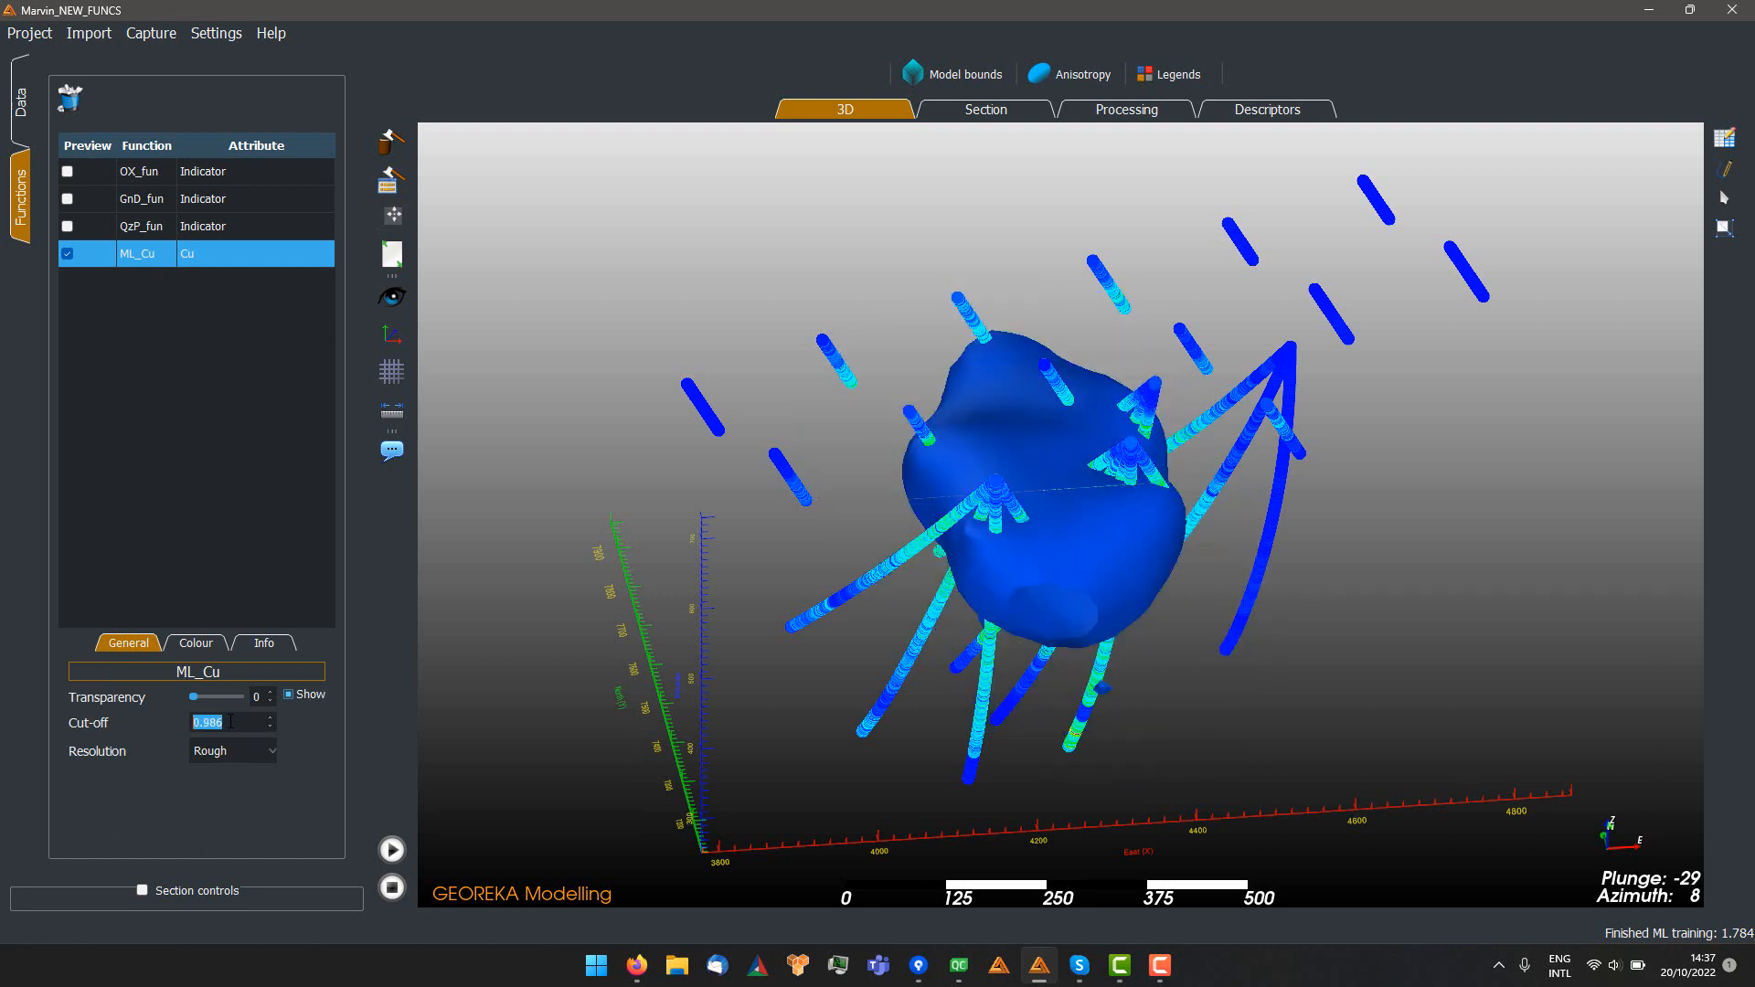
pyautogui.scroll(1, 230, 722)
pyautogui.scroll(4, 230, 722)
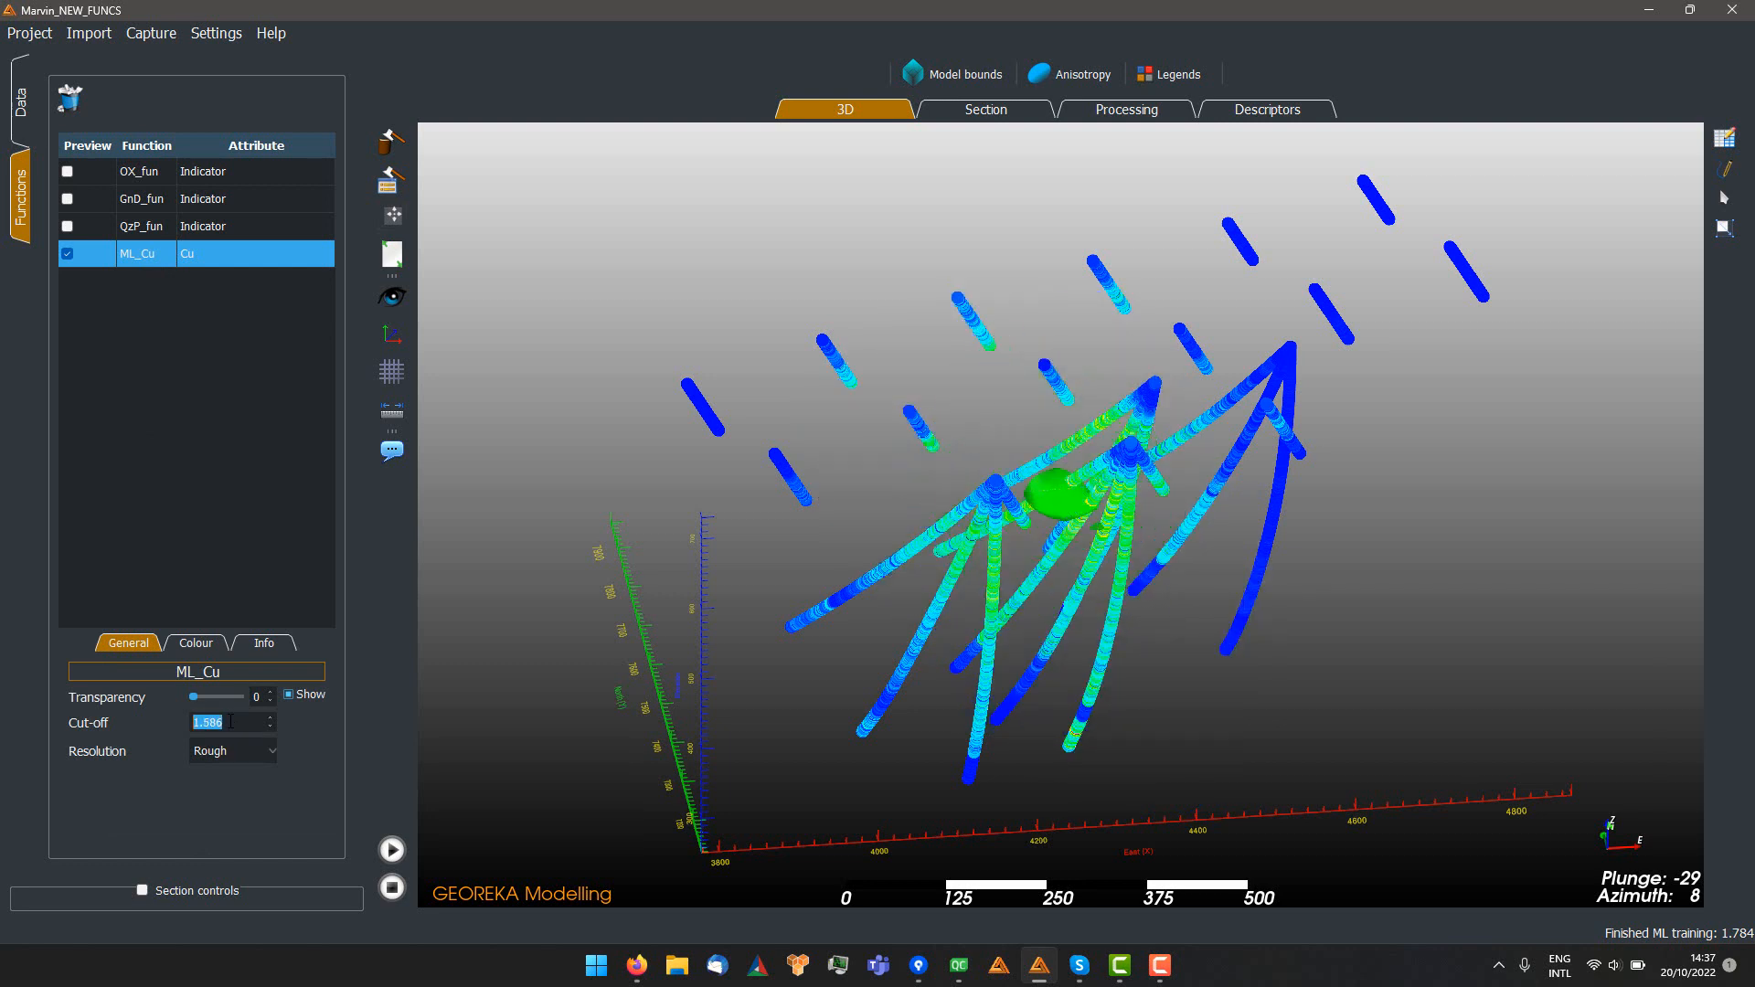
pyautogui.scroll(-4, 232, 723)
pyautogui.scroll(-7, 233, 722)
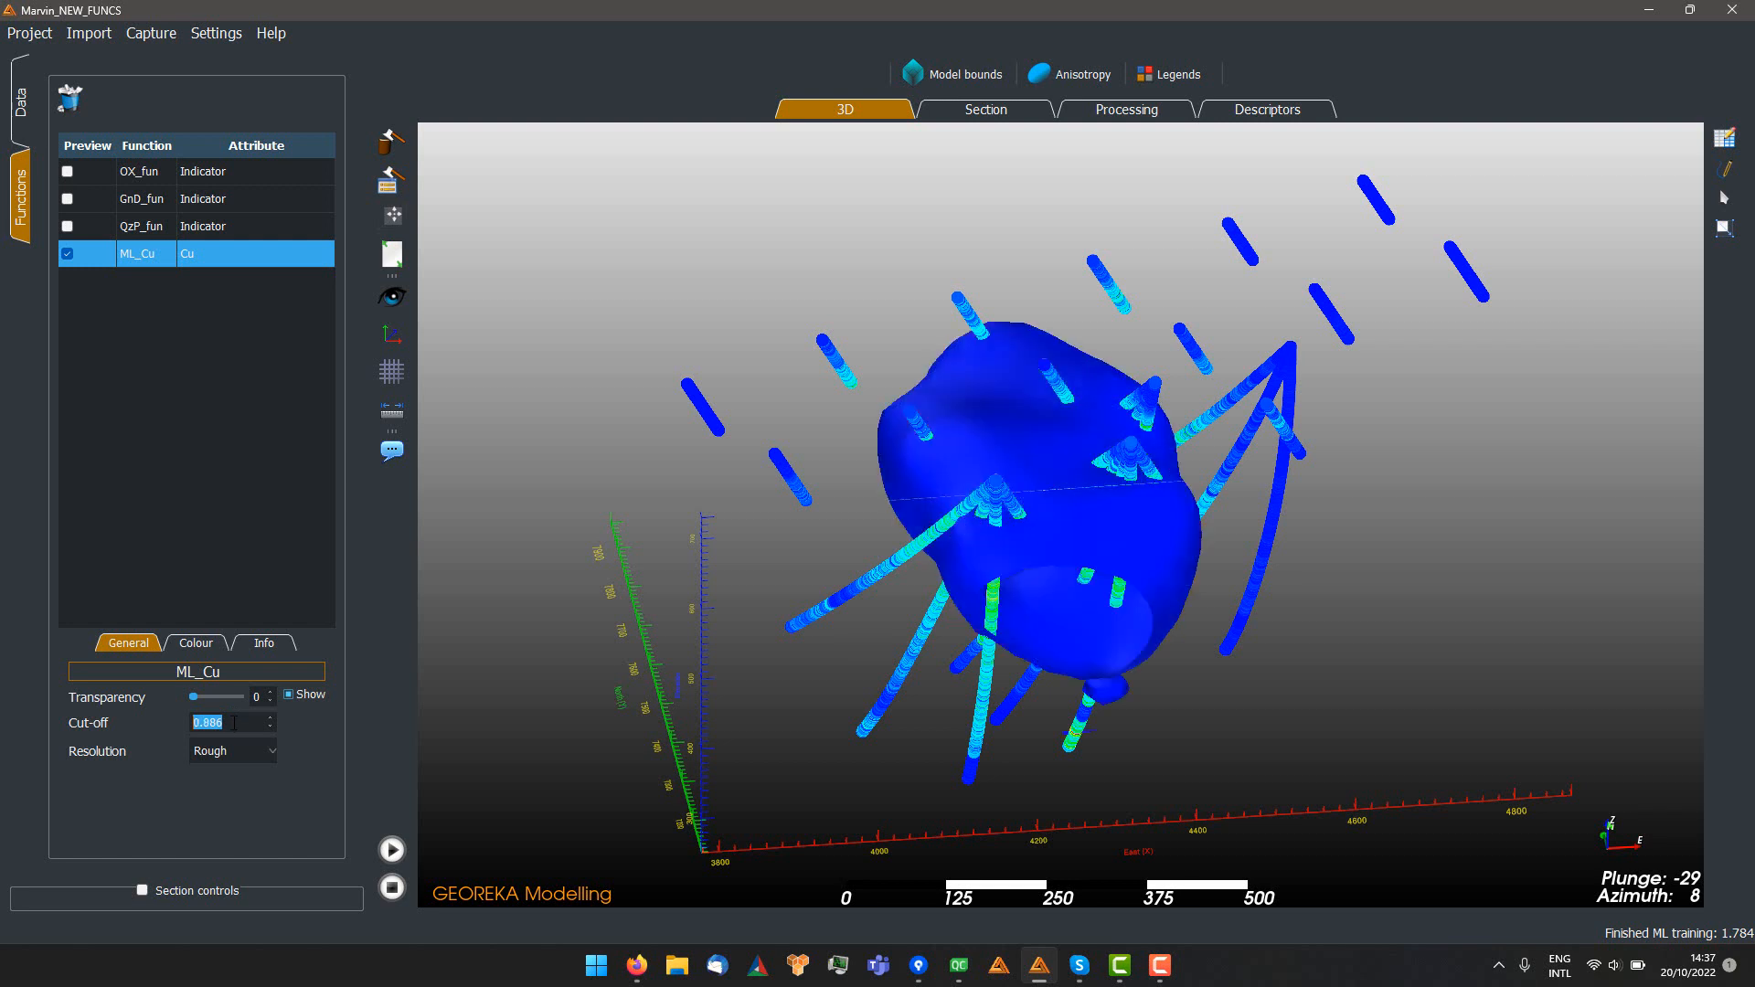
pyautogui.scroll(-1, 235, 740)
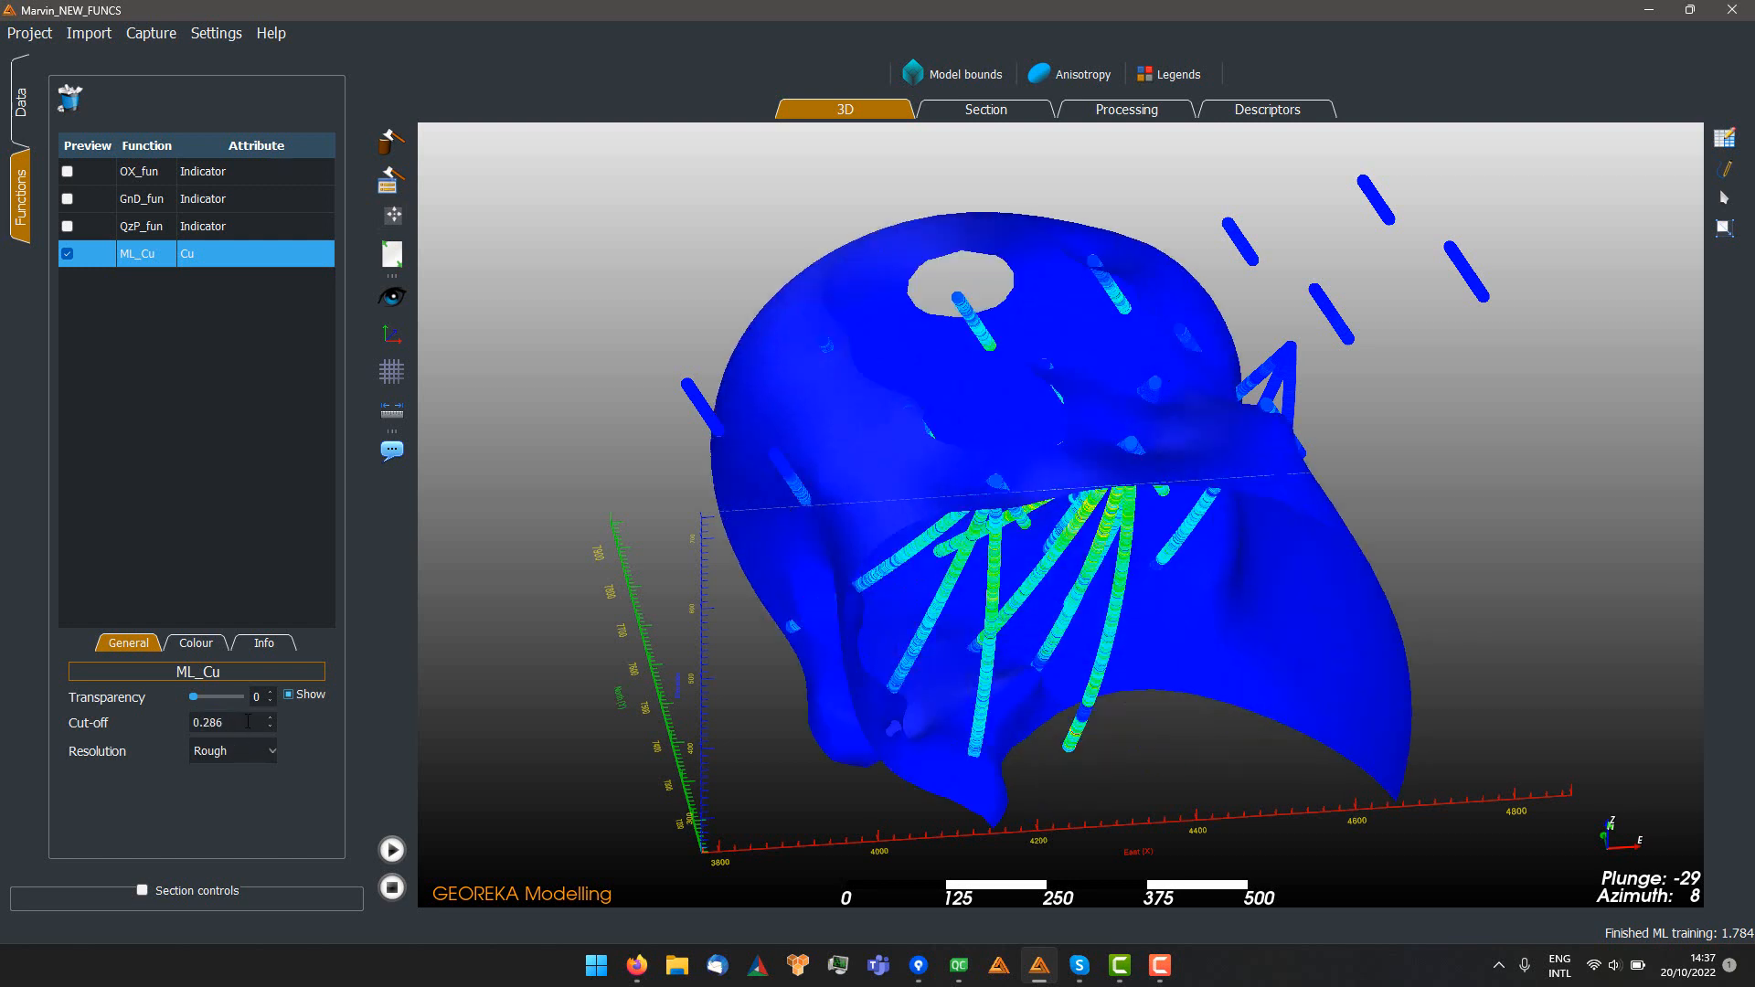
pyautogui.scroll(5, 248, 722)
pyautogui.scroll(1, 243, 723)
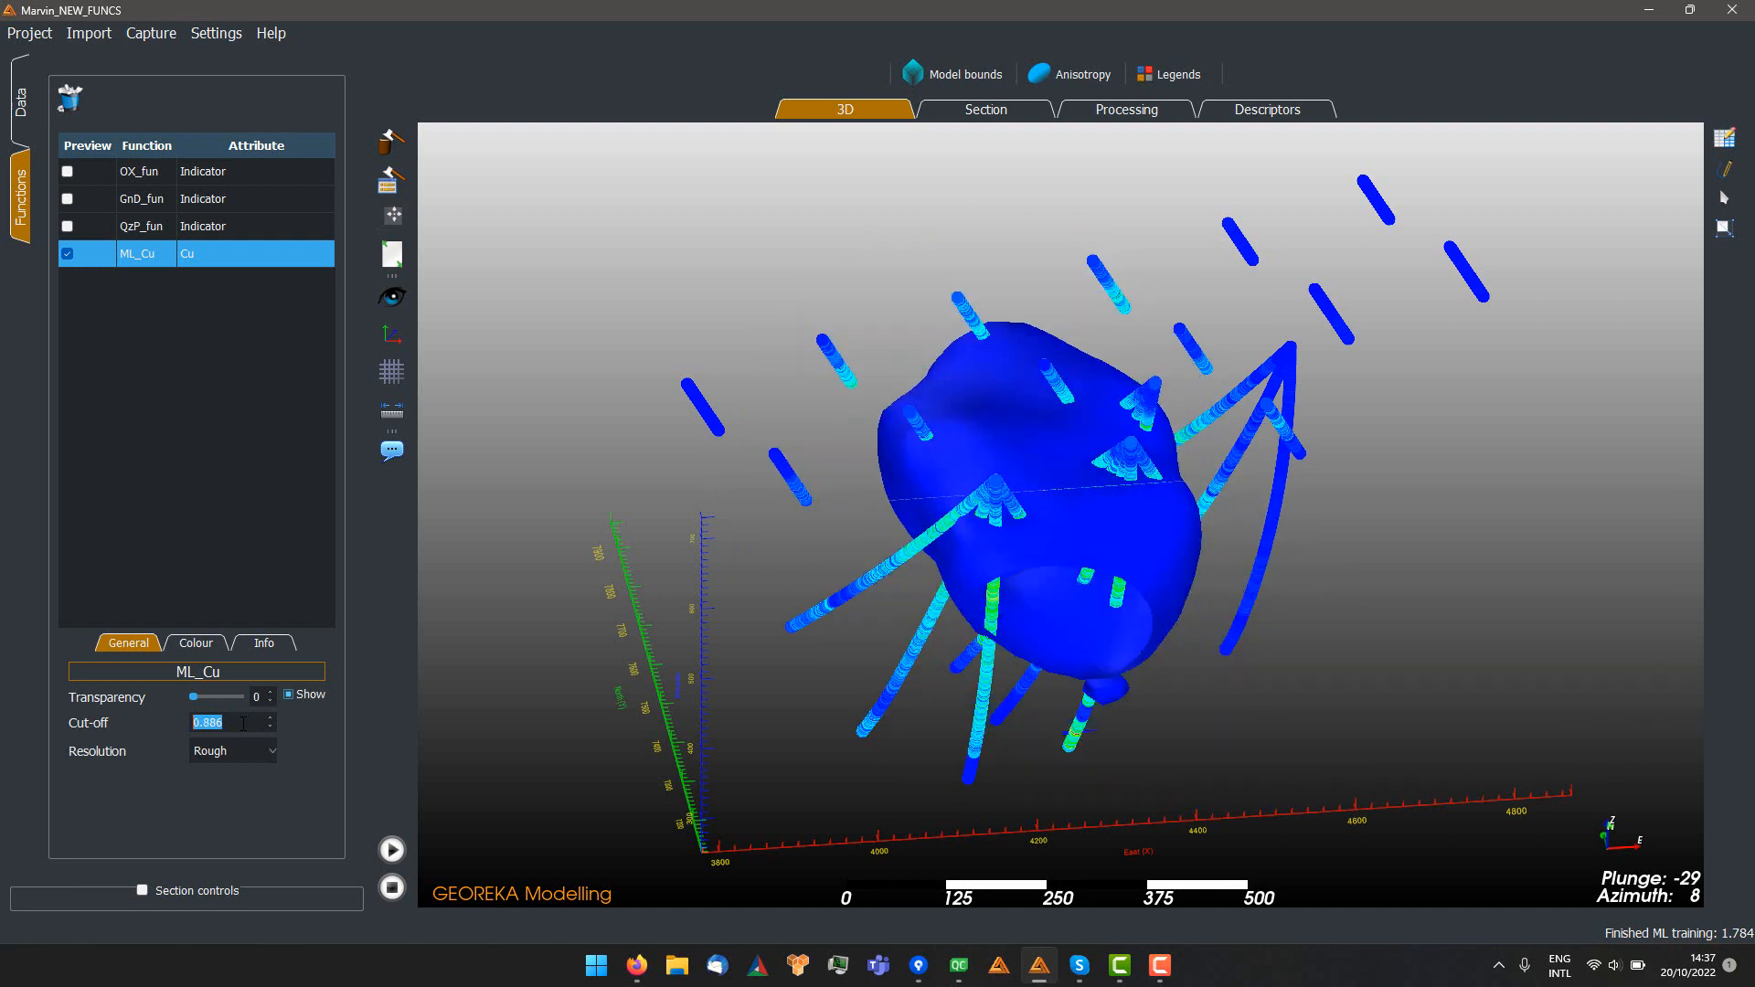
pyautogui.scroll(1, 241, 723)
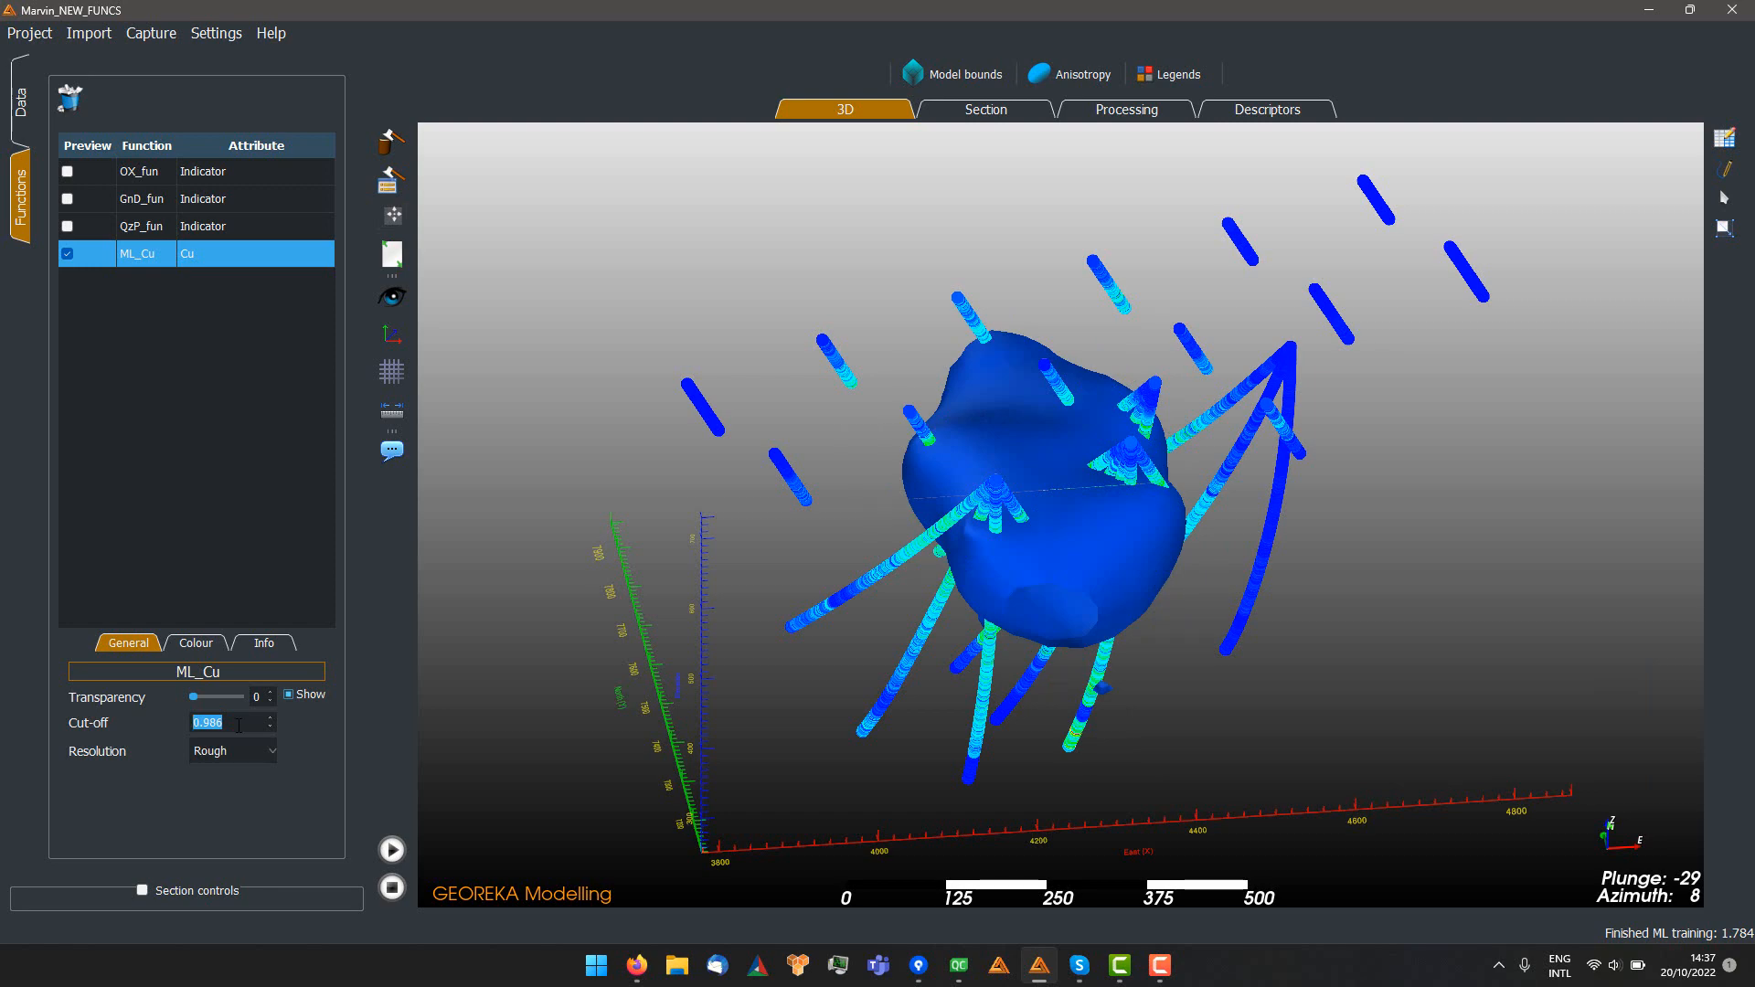
# Set the ML_Cu function's cut-off to 1
pyautogui.moveTo(1272, 618); pyautogui.dragTo(1061, 658)
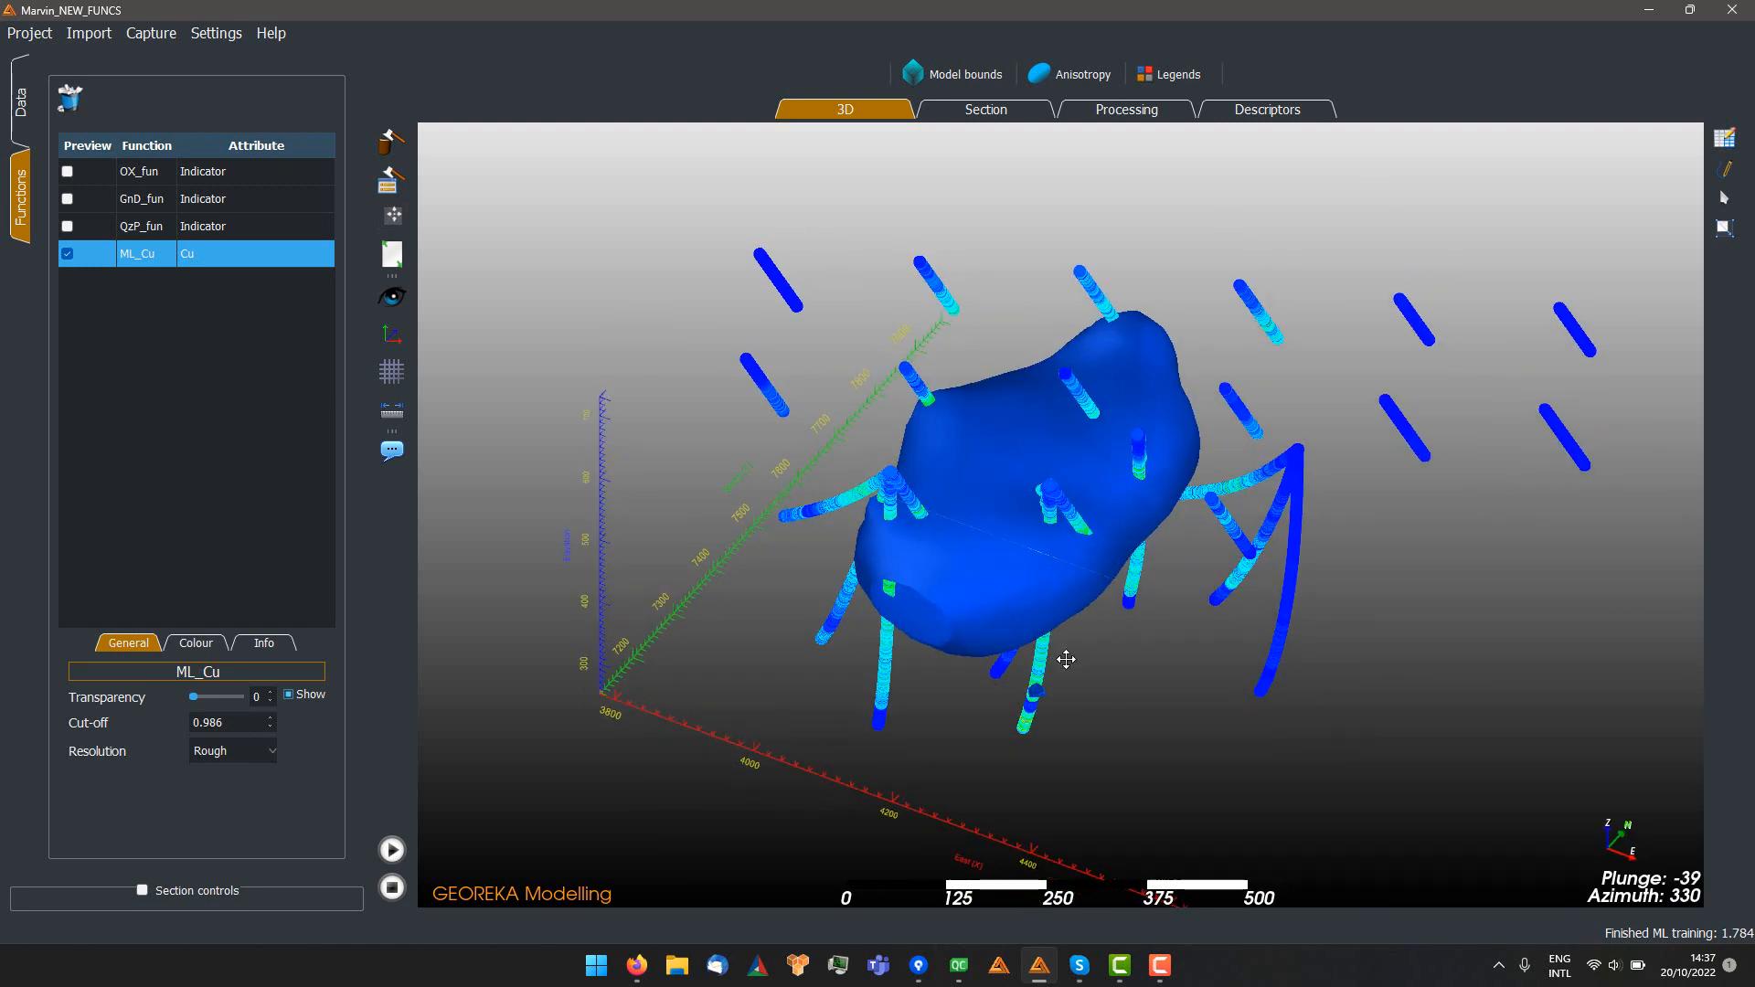
pyautogui.doubleClick(225, 722)
pyautogui.write('1')
pyautogui.press('Return')
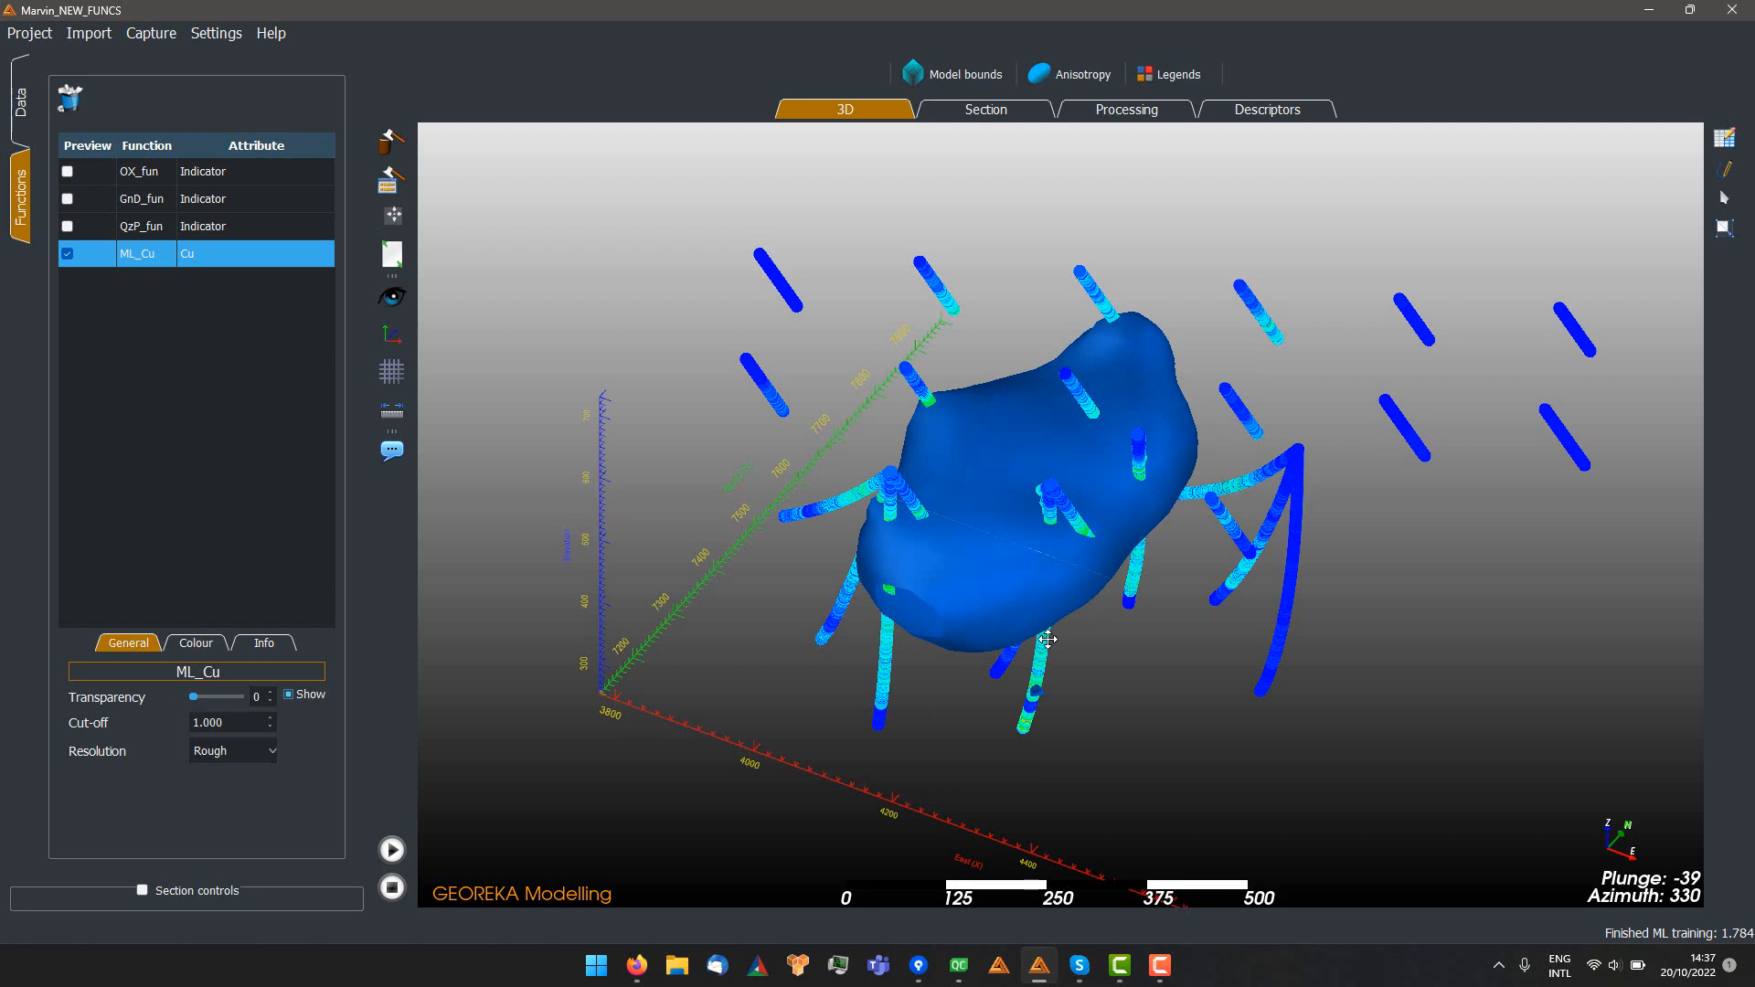
# Examine the shape of the ML_Cu shell and its fit to the drillhole grades from different sides and distances
pyautogui.scroll(2, 1057, 656)
pyautogui.moveTo(1135, 642); pyautogui.dragTo(1226, 634, button='middle')
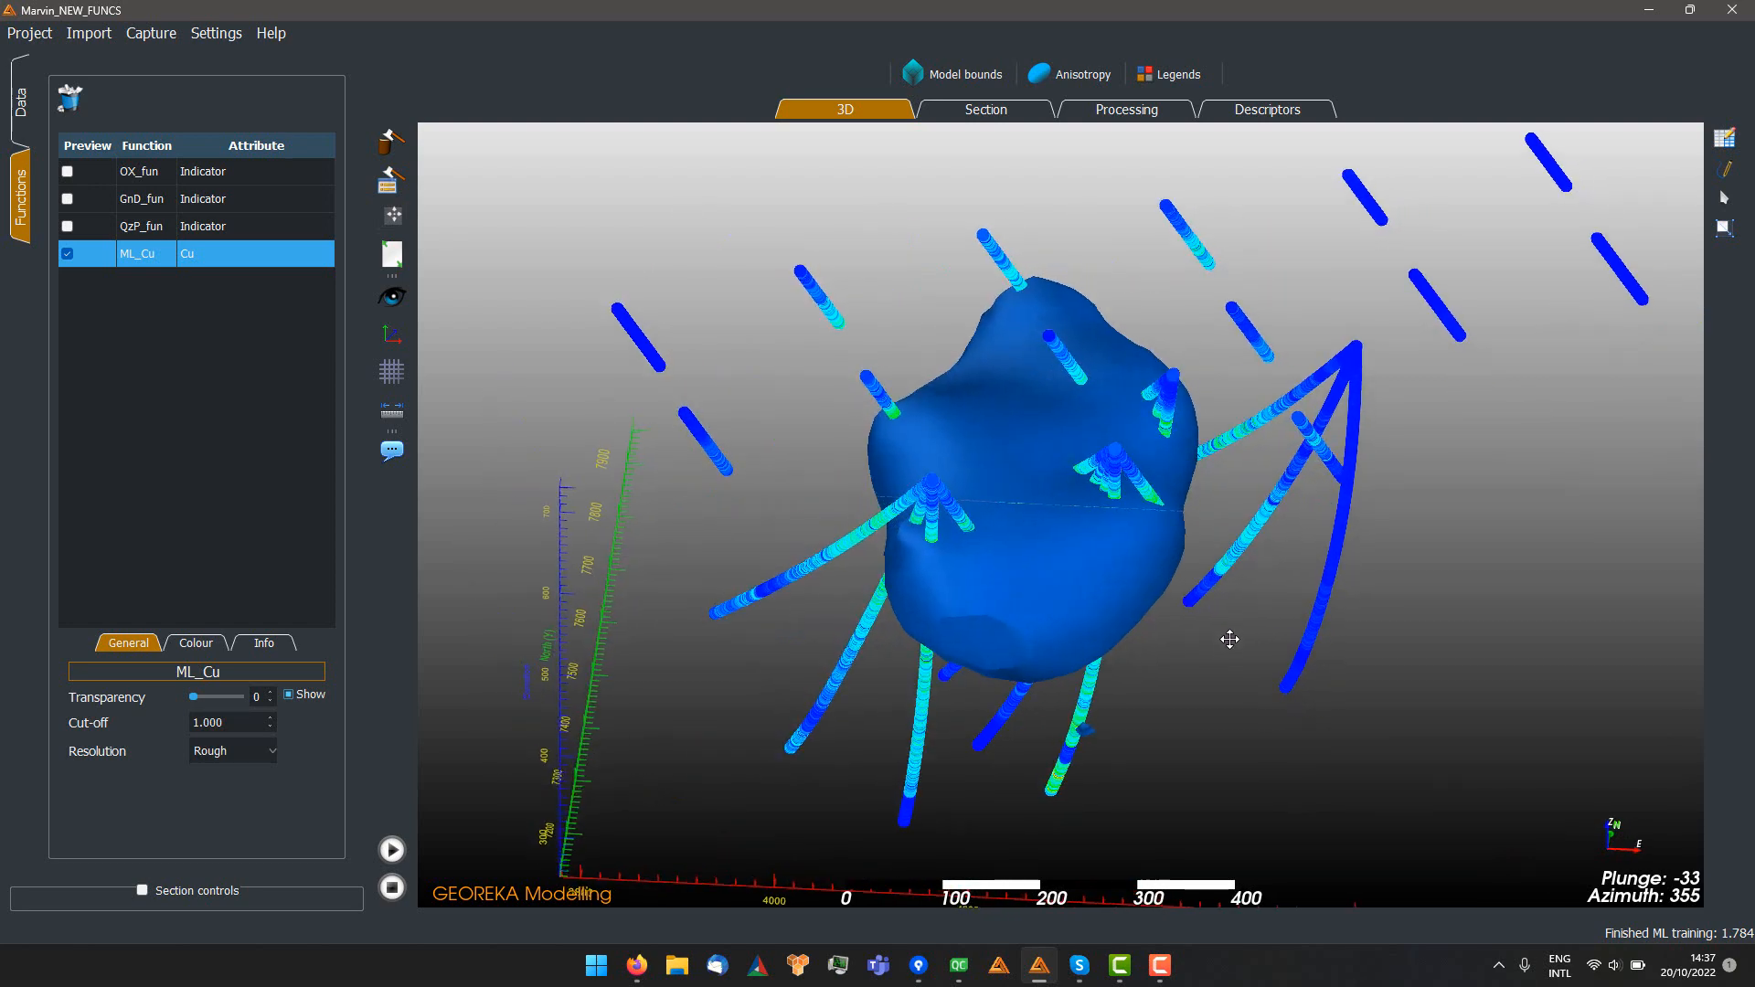
pyautogui.scroll(1, 1207, 656)
pyautogui.scroll(1, 1206, 656)
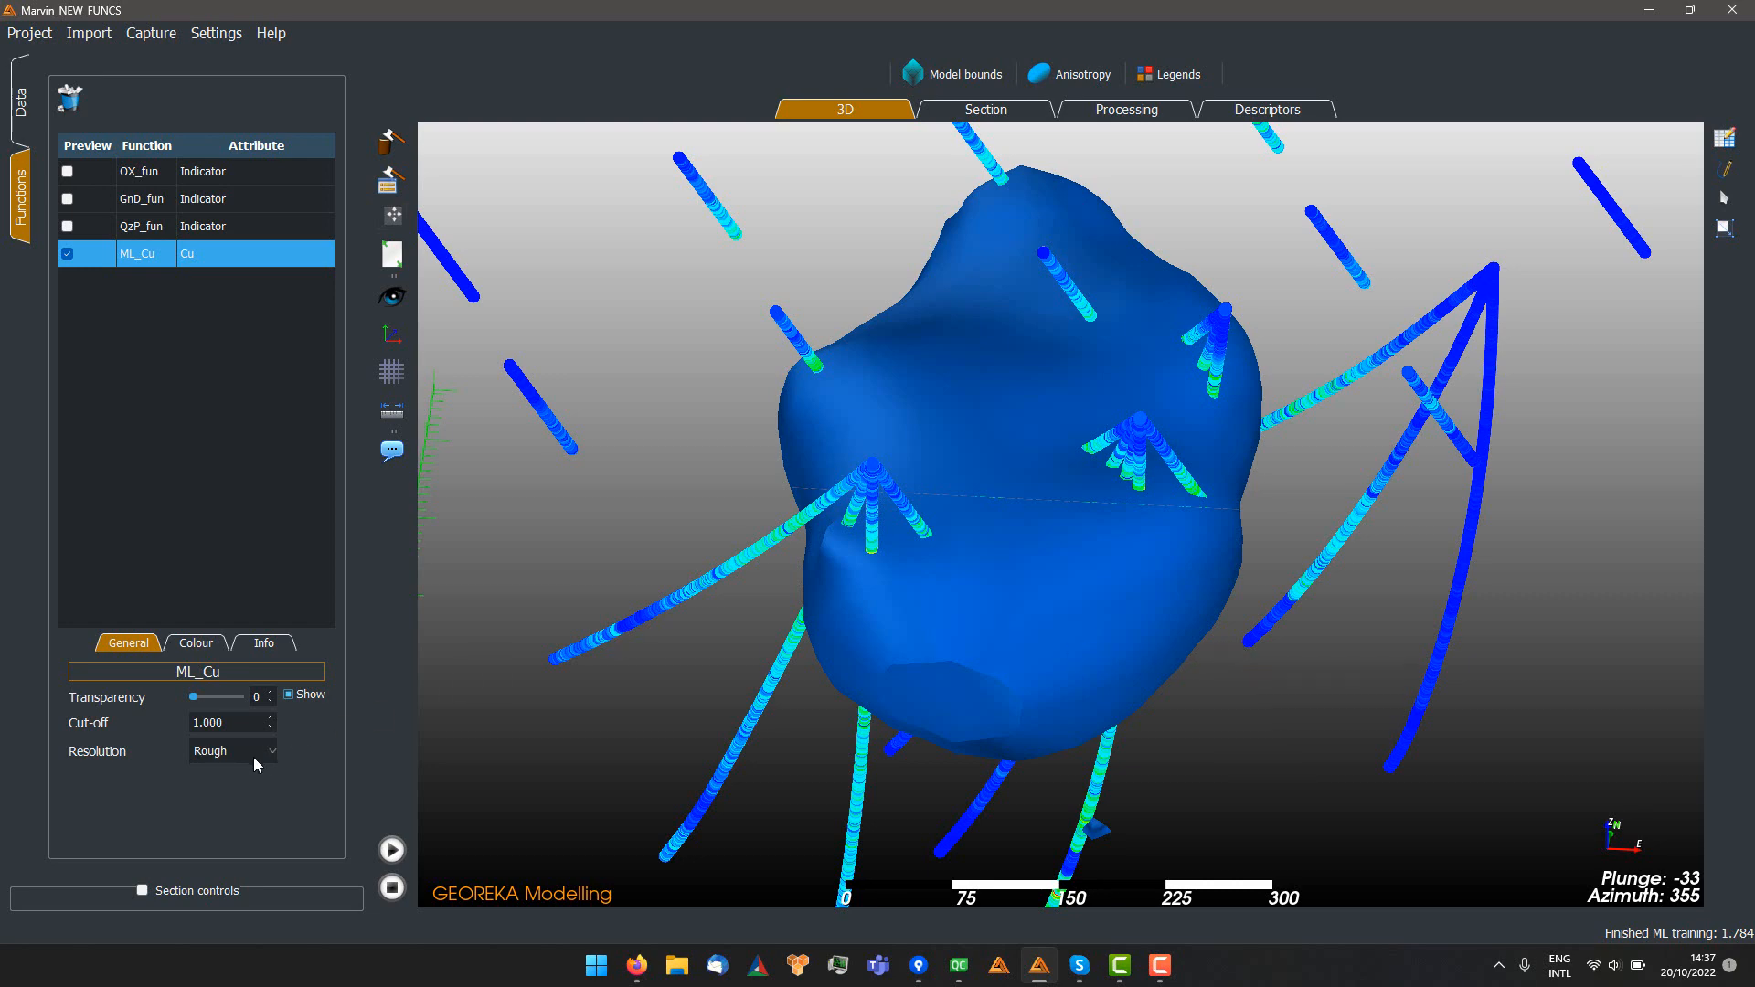
pyautogui.scroll(-1, 1124, 713)
pyautogui.scroll(-1, 1083, 659)
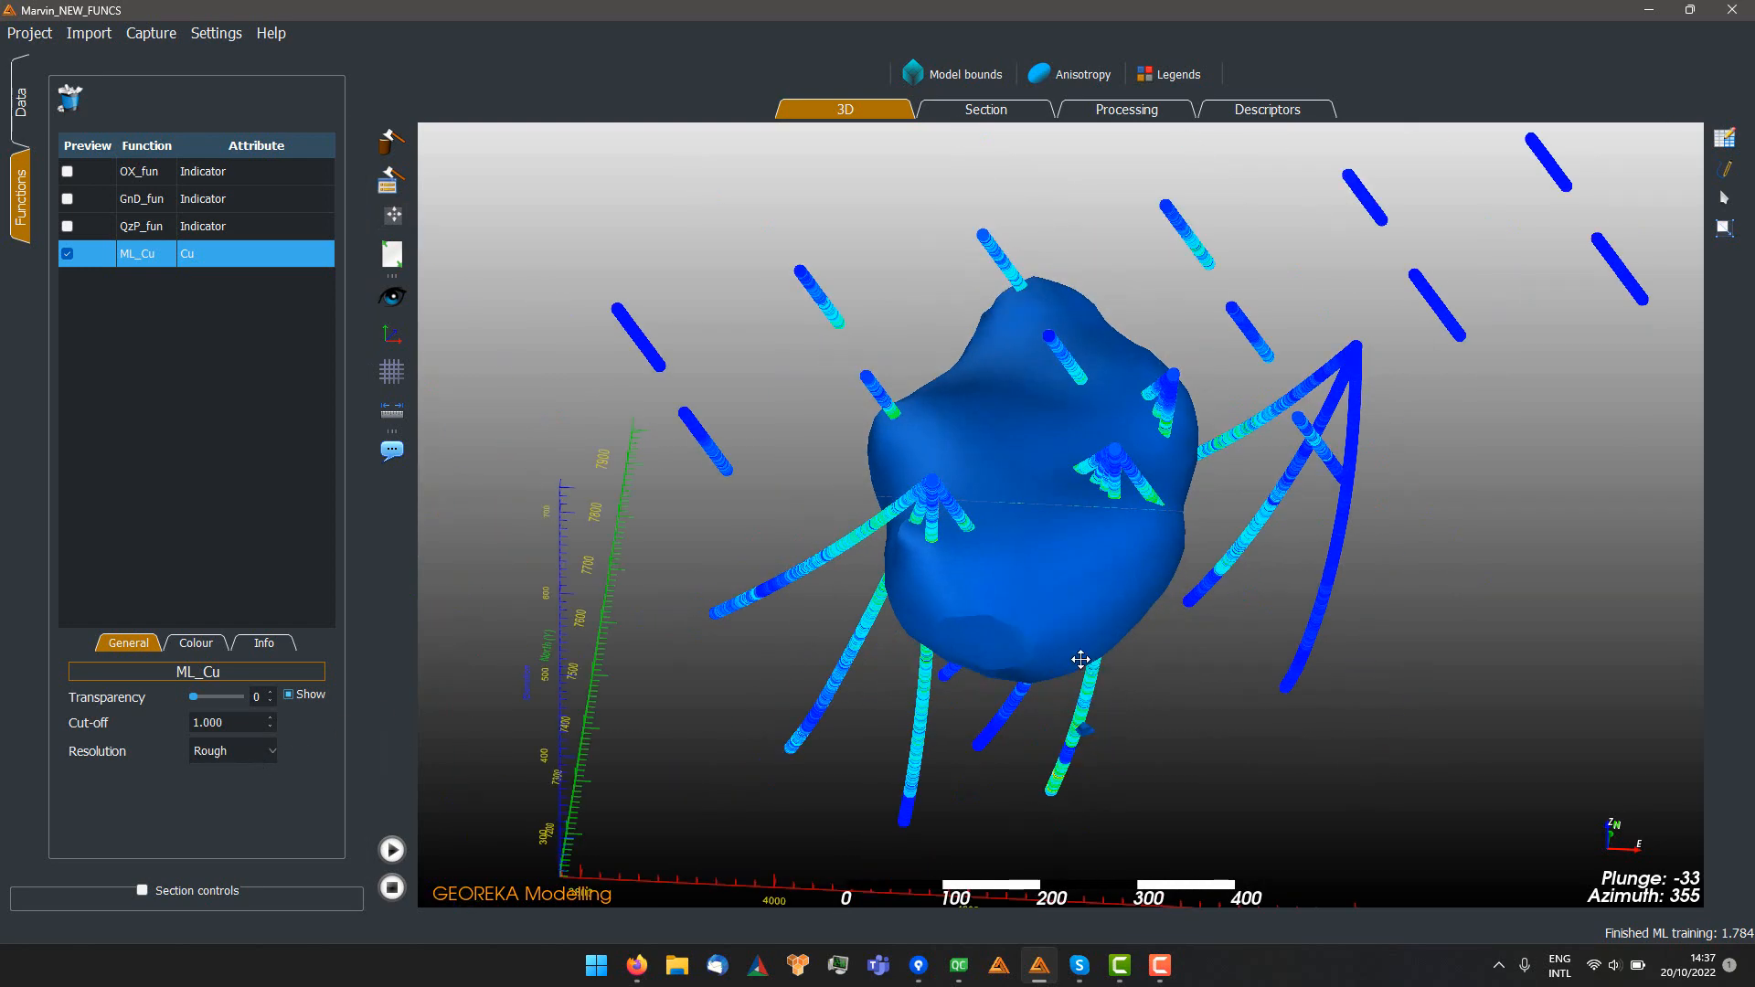
pyautogui.moveTo(1081, 658); pyautogui.dragTo(362, 344)
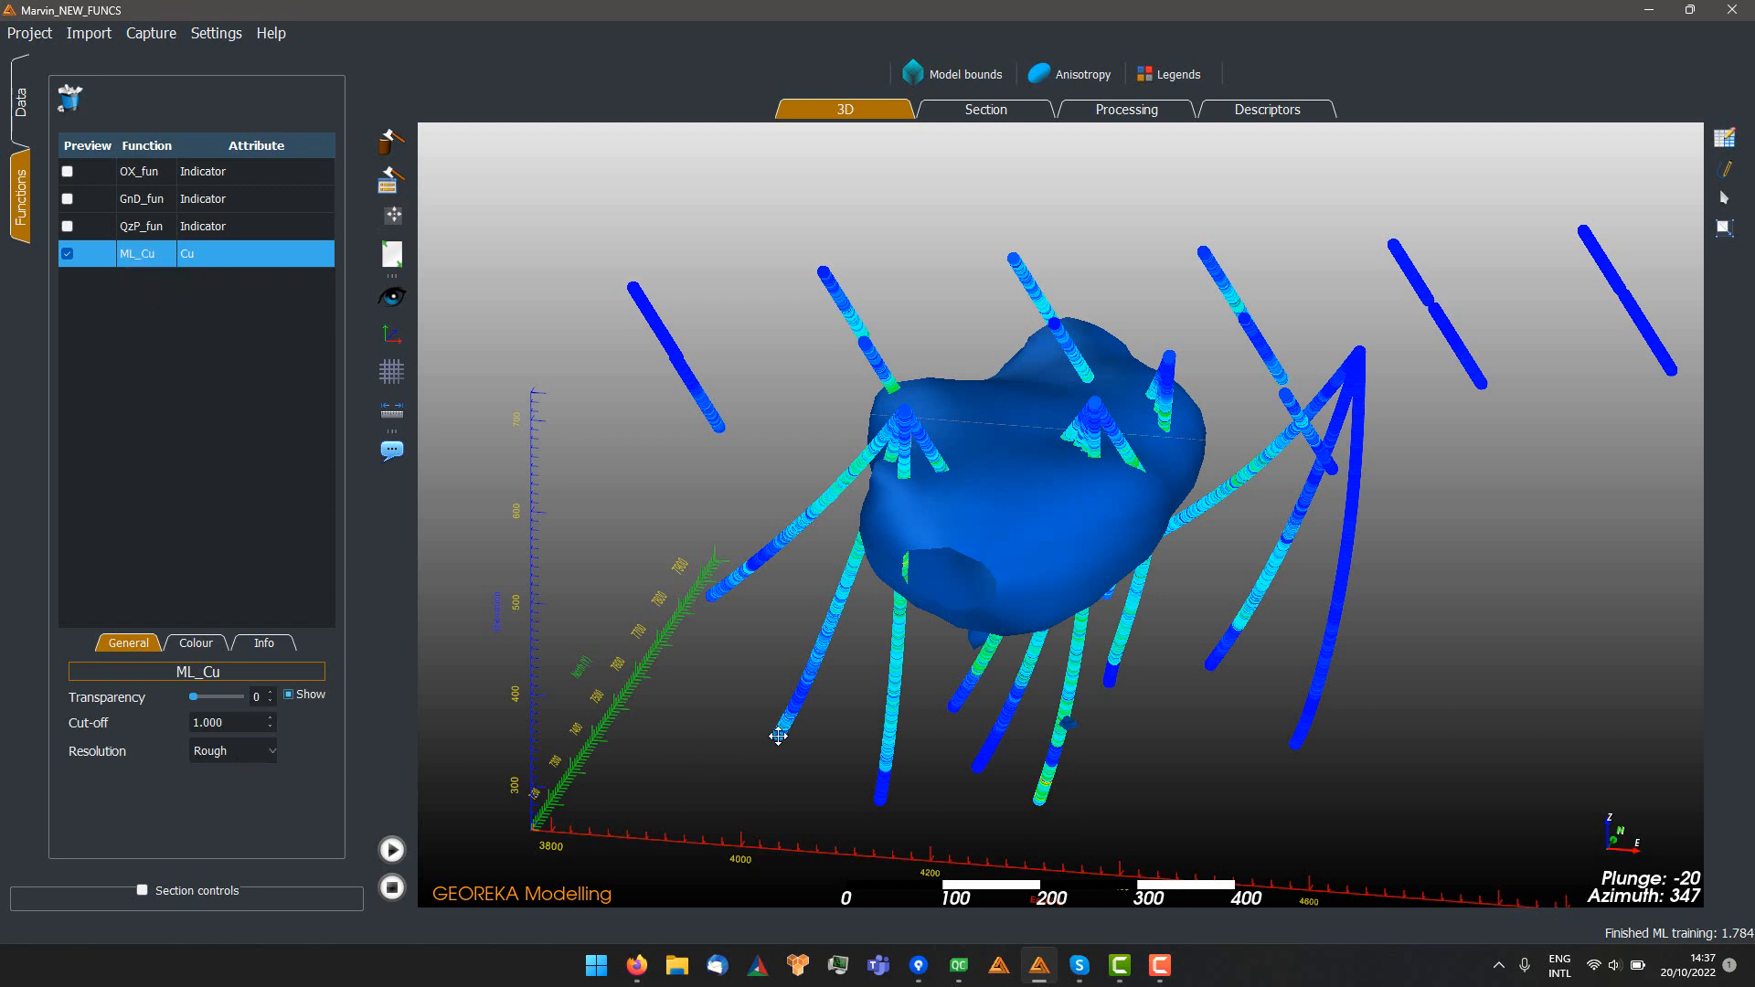
pyautogui.scroll(4, 776, 733)
pyautogui.scroll(1, 844, 736)
pyautogui.moveTo(843, 736); pyautogui.dragTo(1183, 701)
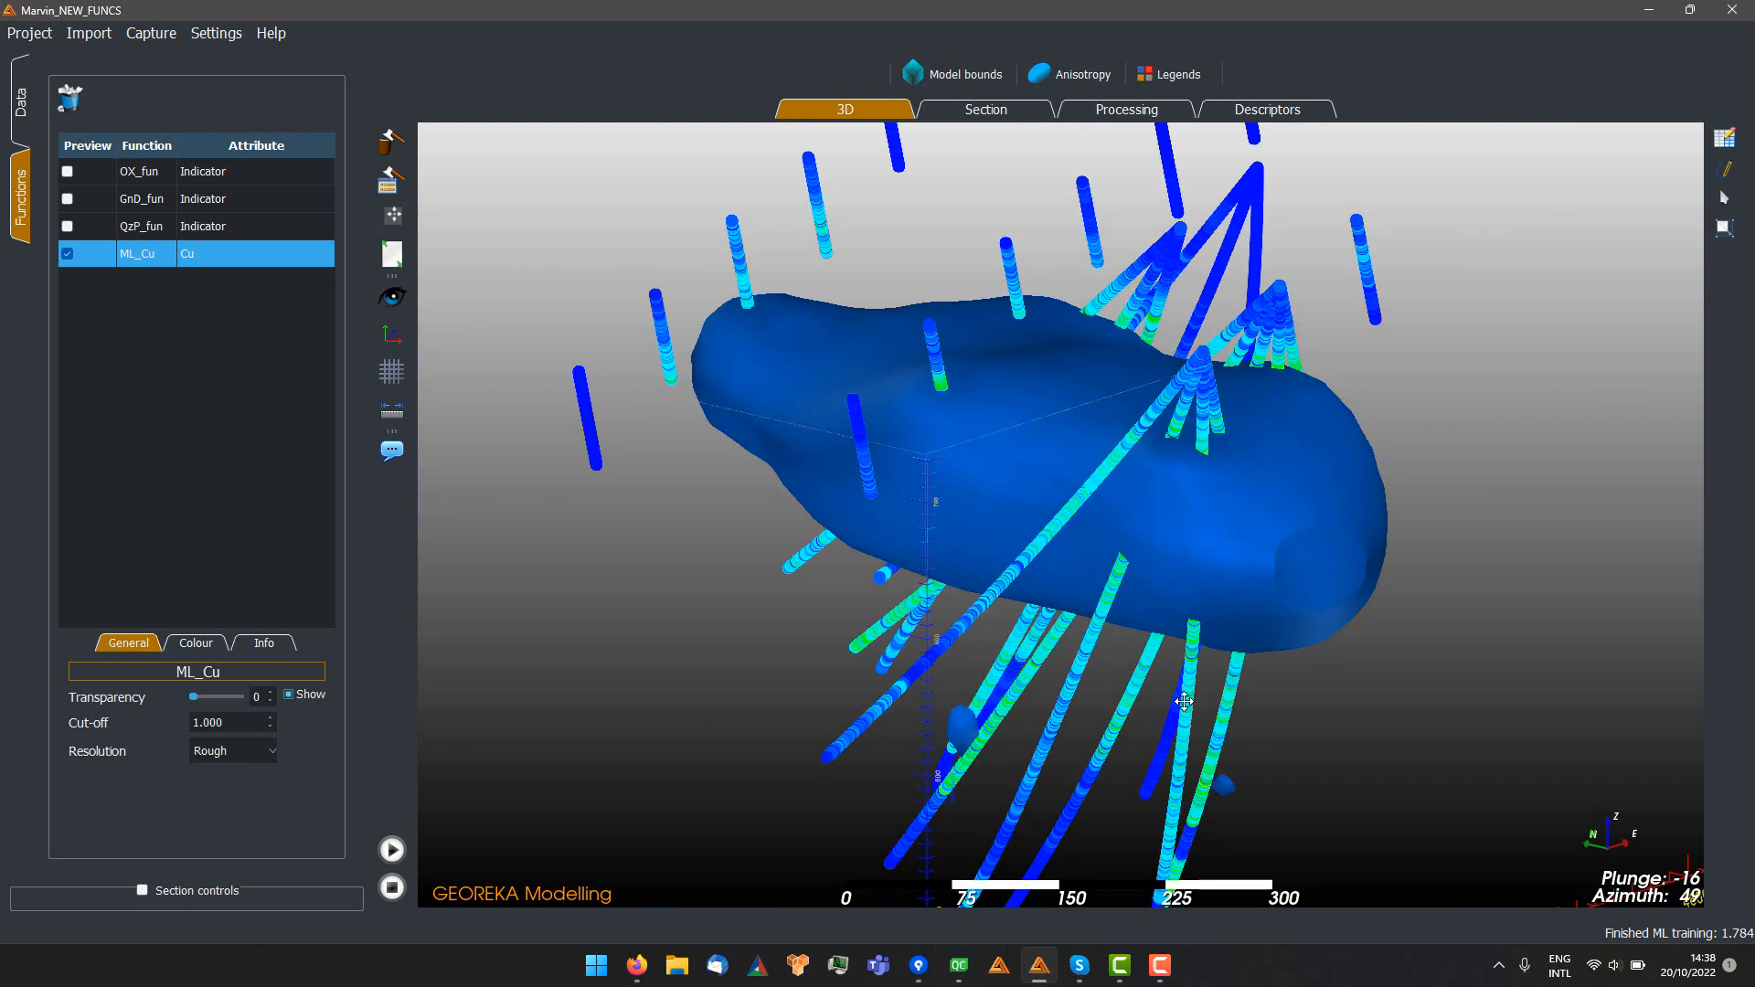
pyautogui.moveTo(1269, 655); pyautogui.dragTo(1112, 666)
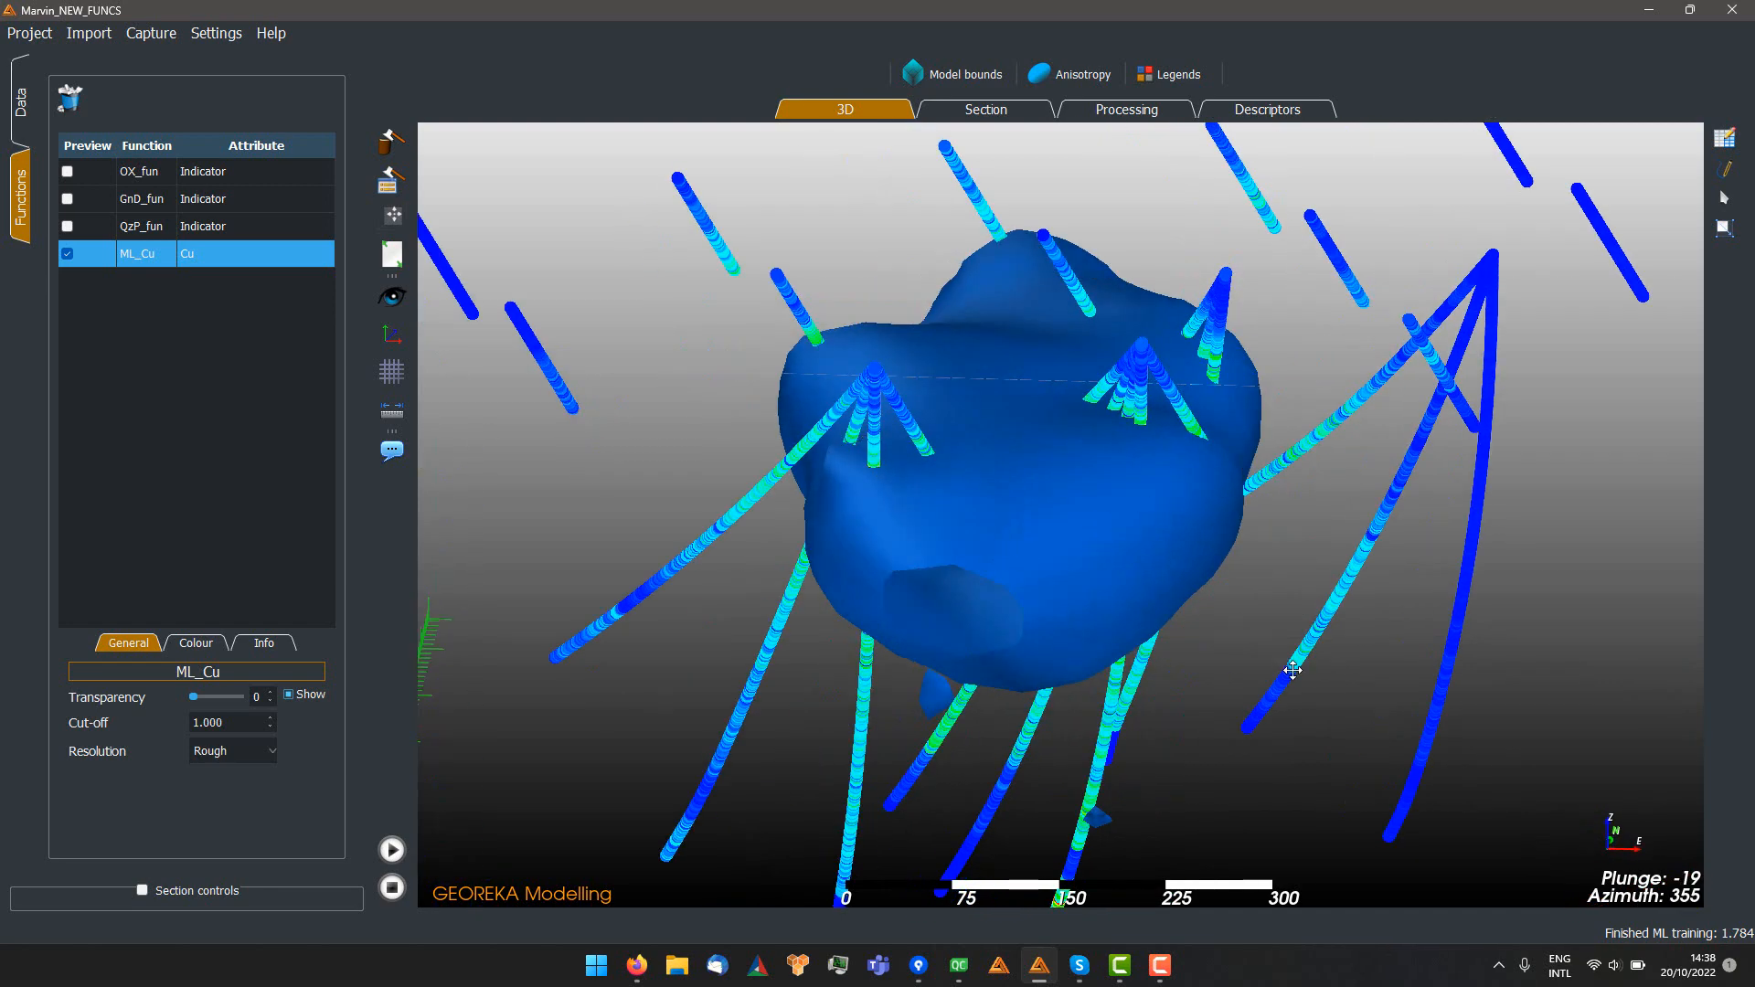
pyautogui.moveTo(1292, 669); pyautogui.dragTo(1034, 329)
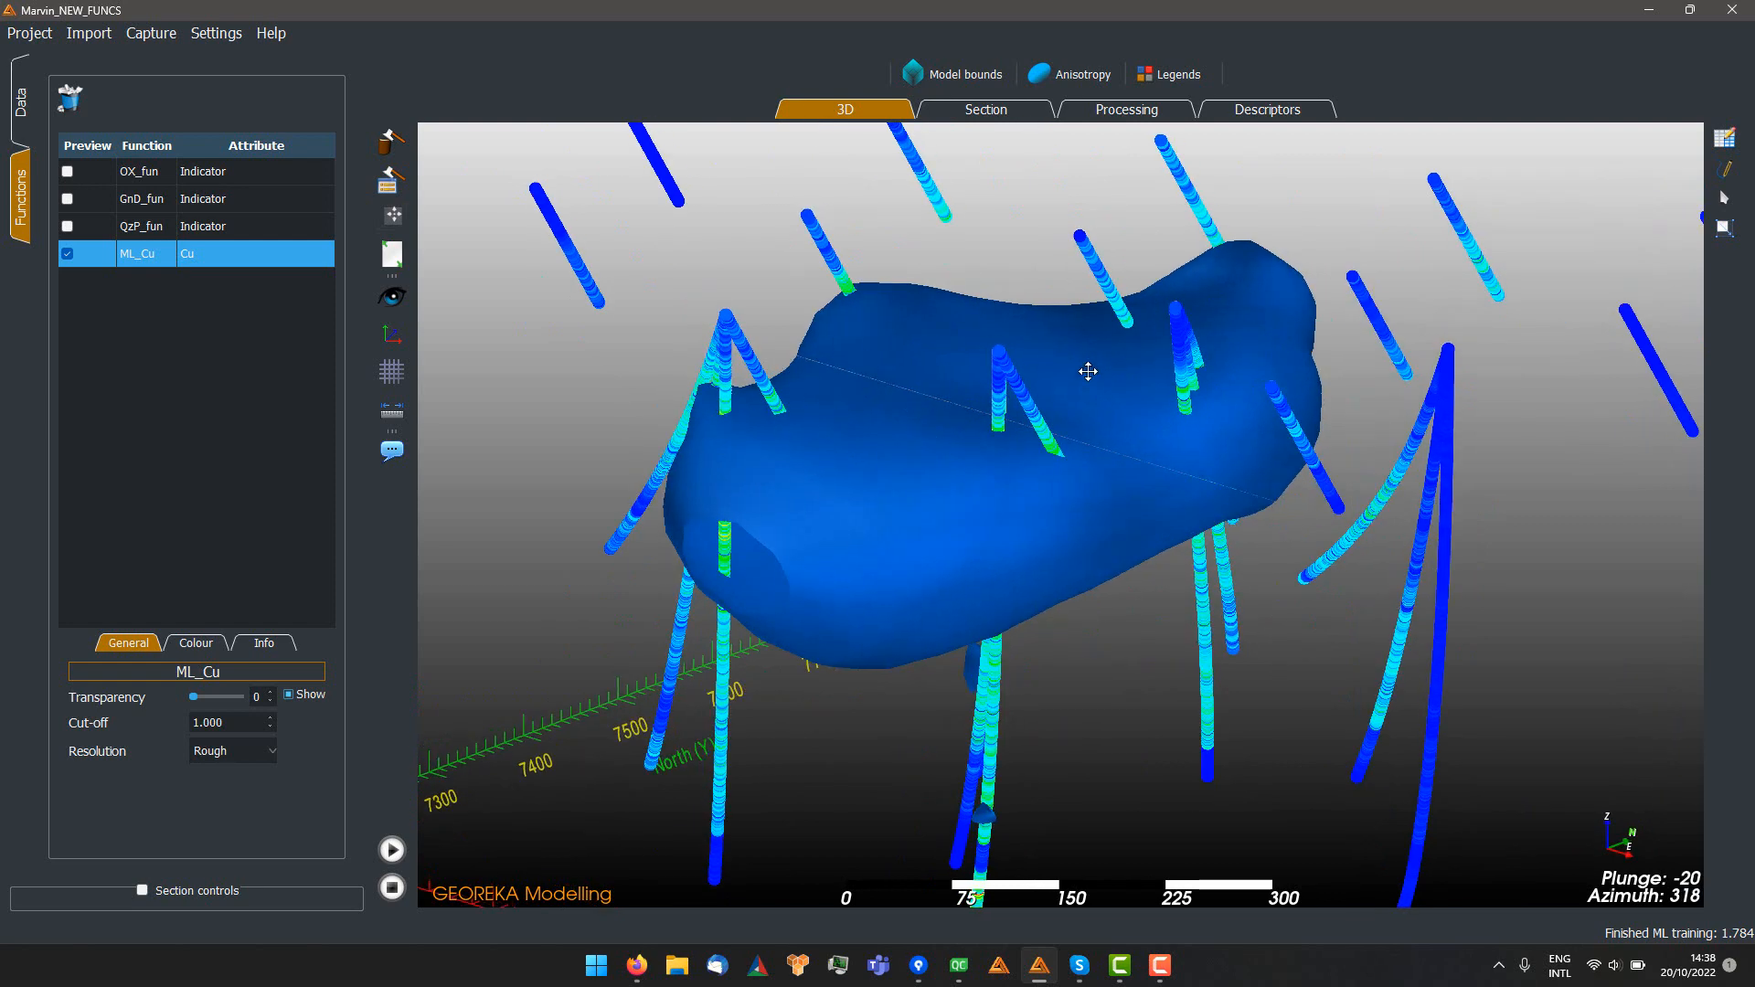
pyautogui.moveTo(986, 633); pyautogui.dragTo(836, 649)
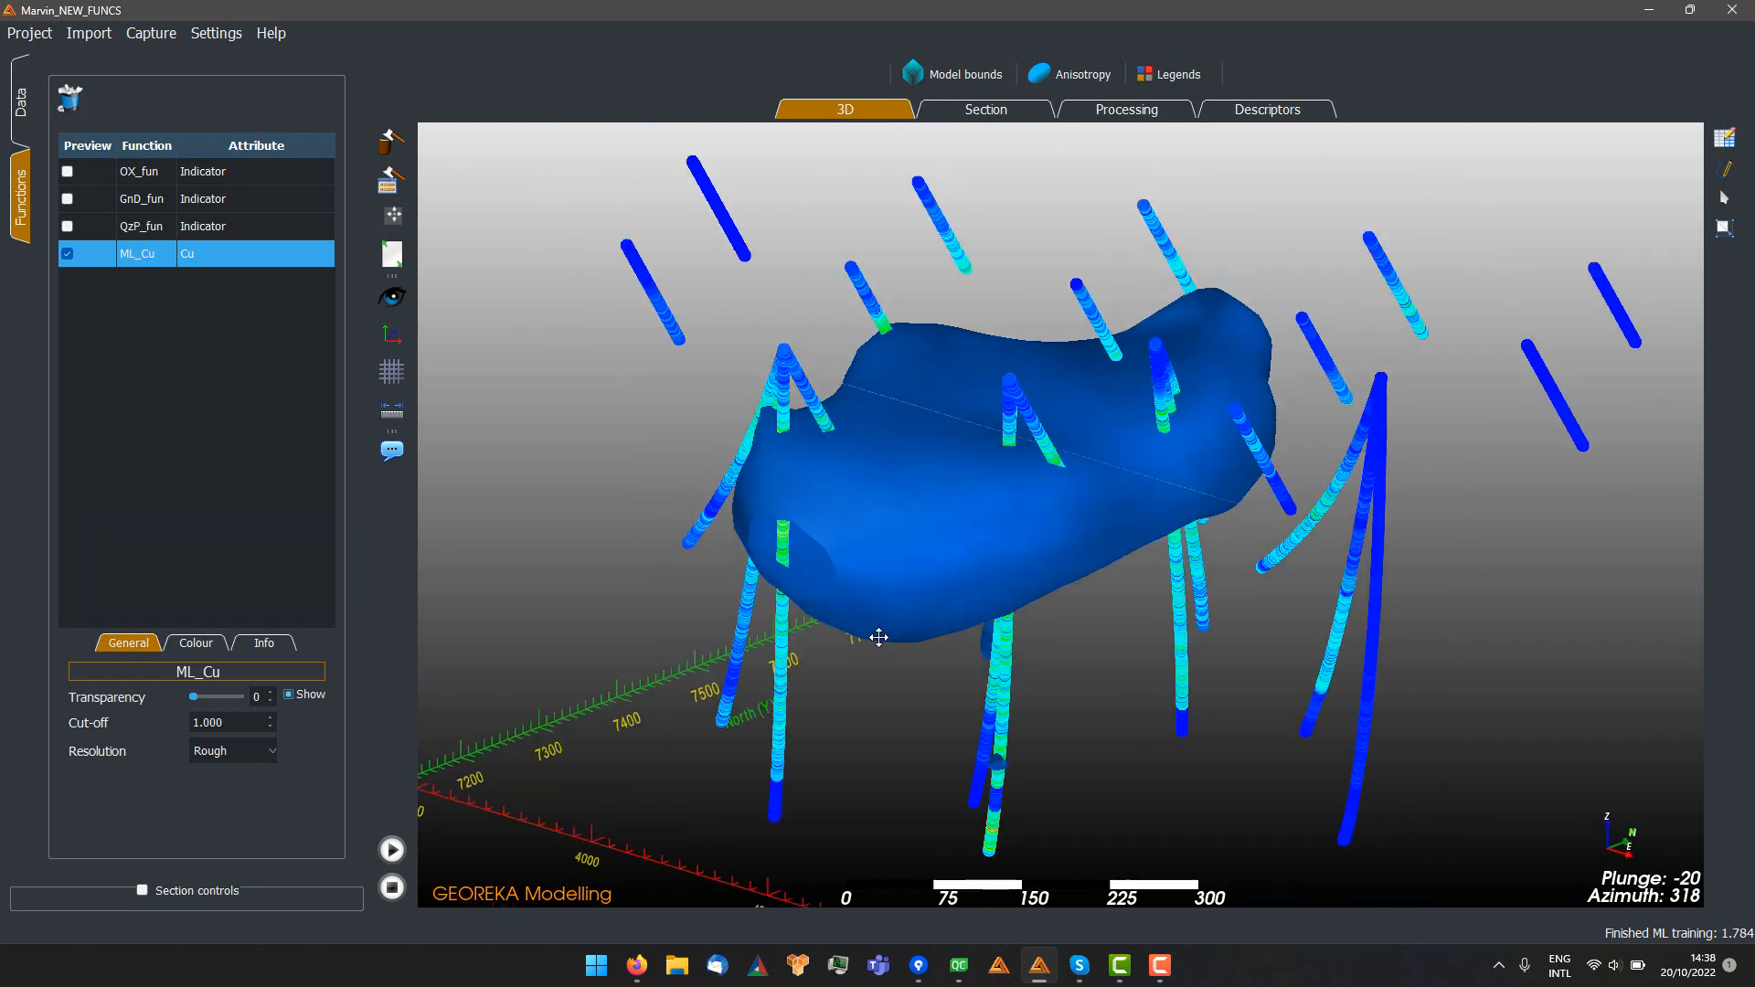
pyautogui.moveTo(1190, 685); pyautogui.dragTo(990, 634)
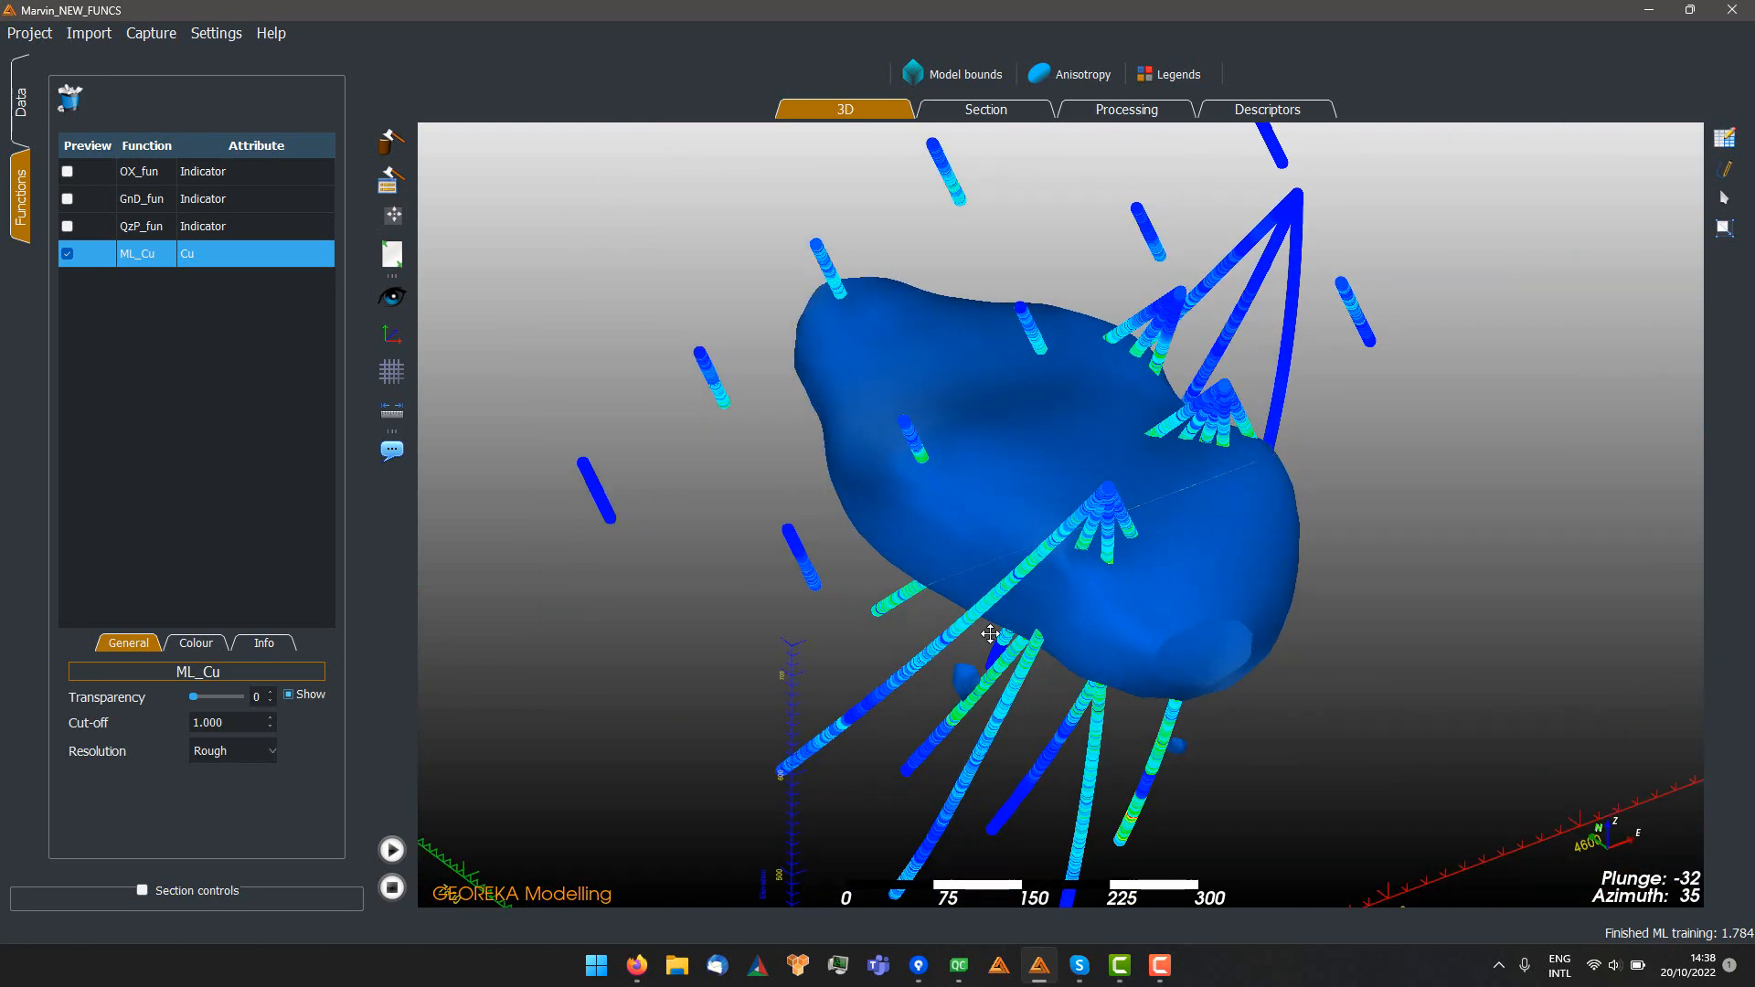
# Set the ML_Cu regression's tolerance to 0.10 % of the value range and rerun the function
pyautogui.click(1103, 114)
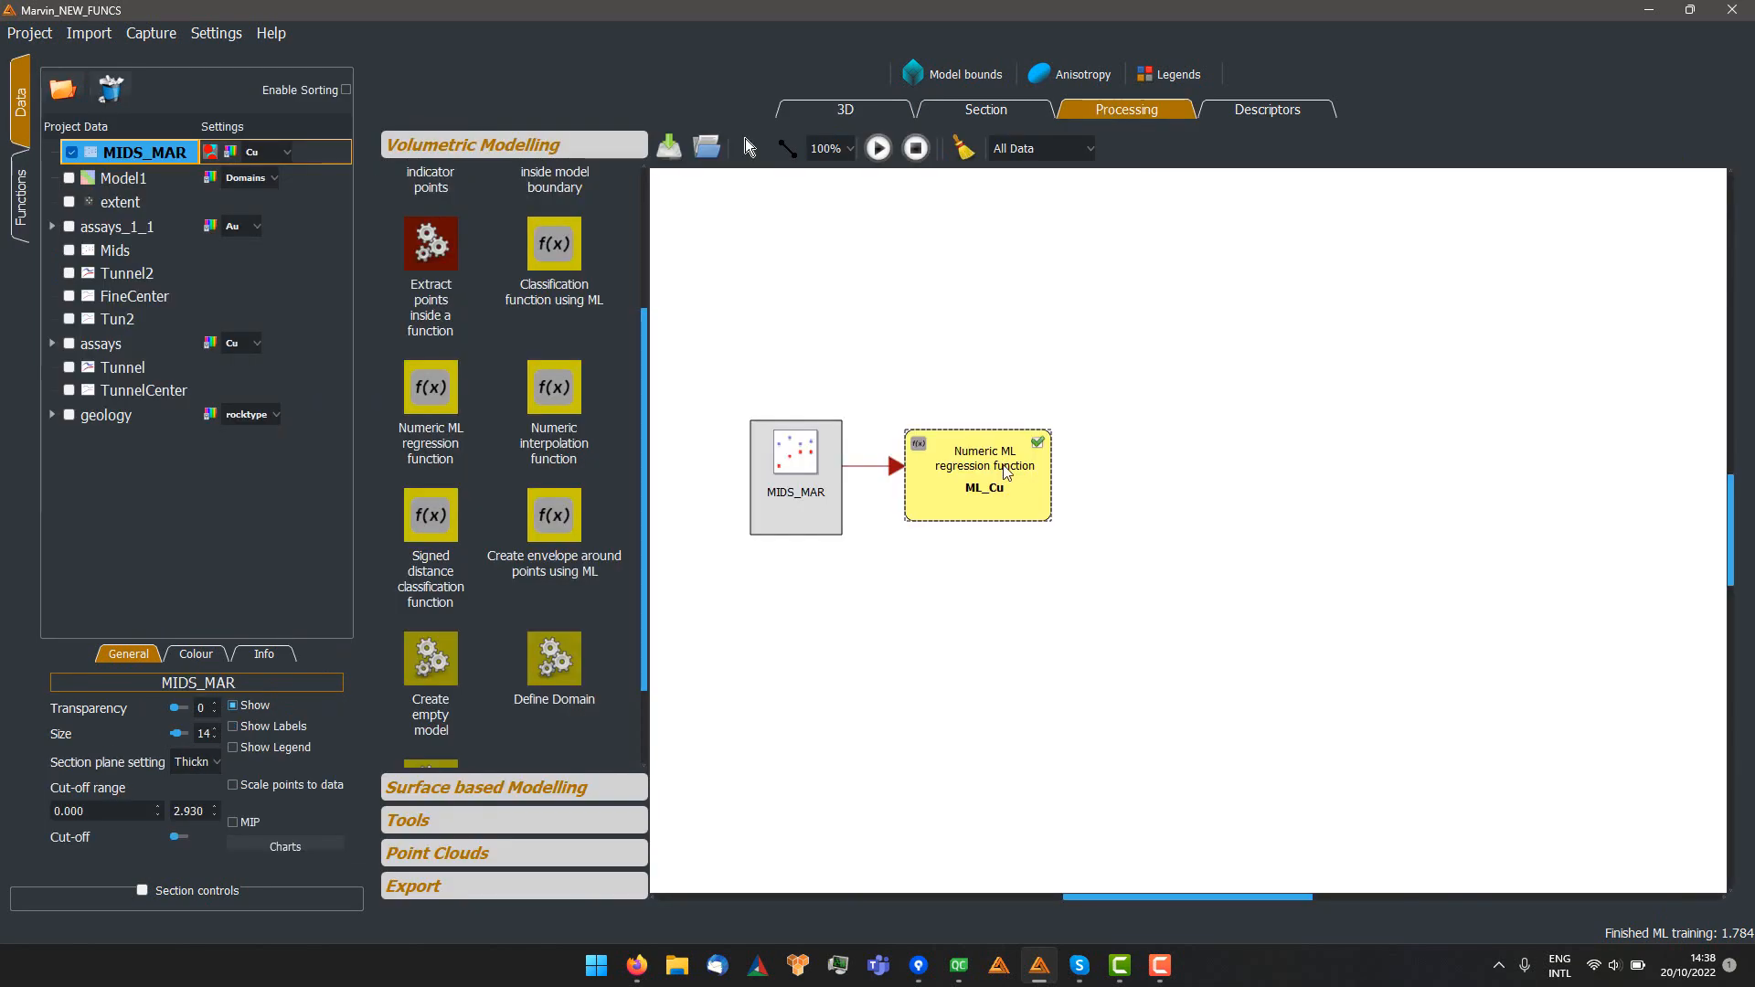
pyautogui.doubleClick(949, 493)
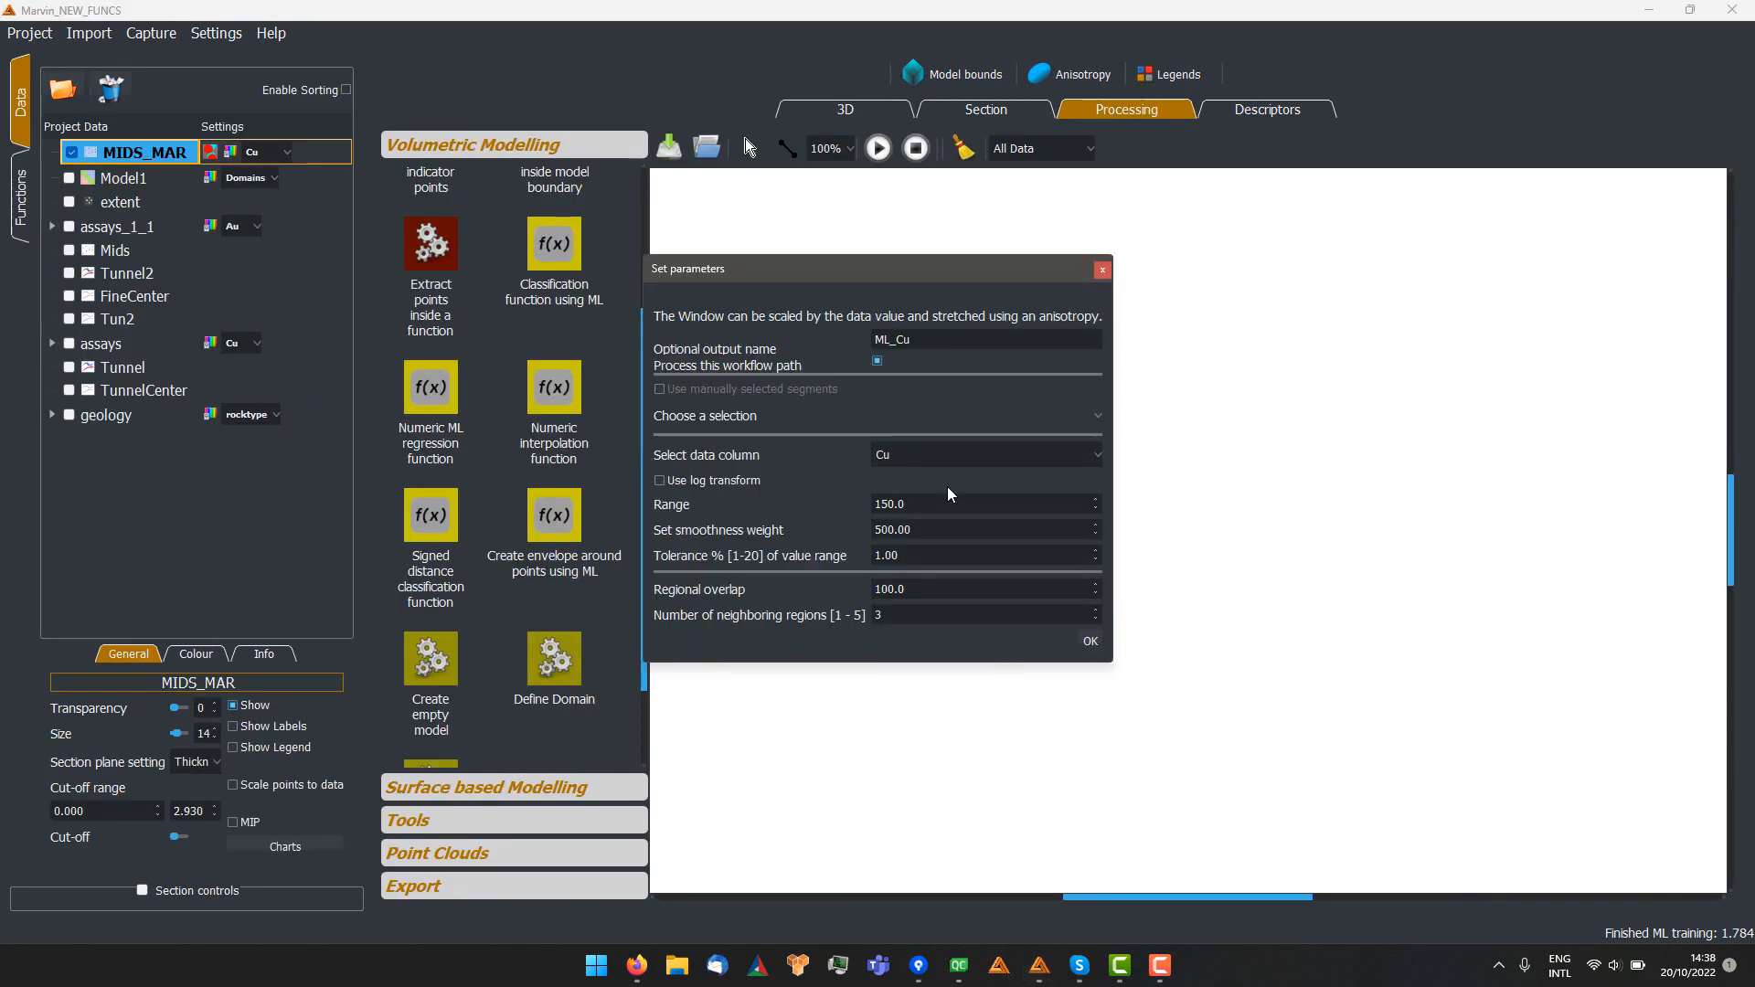
pyautogui.hotkey('shift', 'Left')
pyautogui.hotkey('shift', 'Left')
pyautogui.click(942, 528)
pyautogui.hotkey('shift', 'Left')
pyautogui.hotkey('shift', 'Left')
pyautogui.hotkey('shift', 'Left')
pyautogui.hotkey('shift', 'Left')
pyautogui.hotkey('shift', 'Left')
pyautogui.hotkey('shift', 'Left')
pyautogui.moveTo(931, 555); pyautogui.dragTo(873, 531)
pyautogui.doubleClick(921, 558)
pyautogui.write('.')
pyautogui.press('Tab')
pyautogui.click(930, 551)
pyautogui.click(1089, 640)
pyautogui.click(878, 139)
pyautogui.click(877, 115)
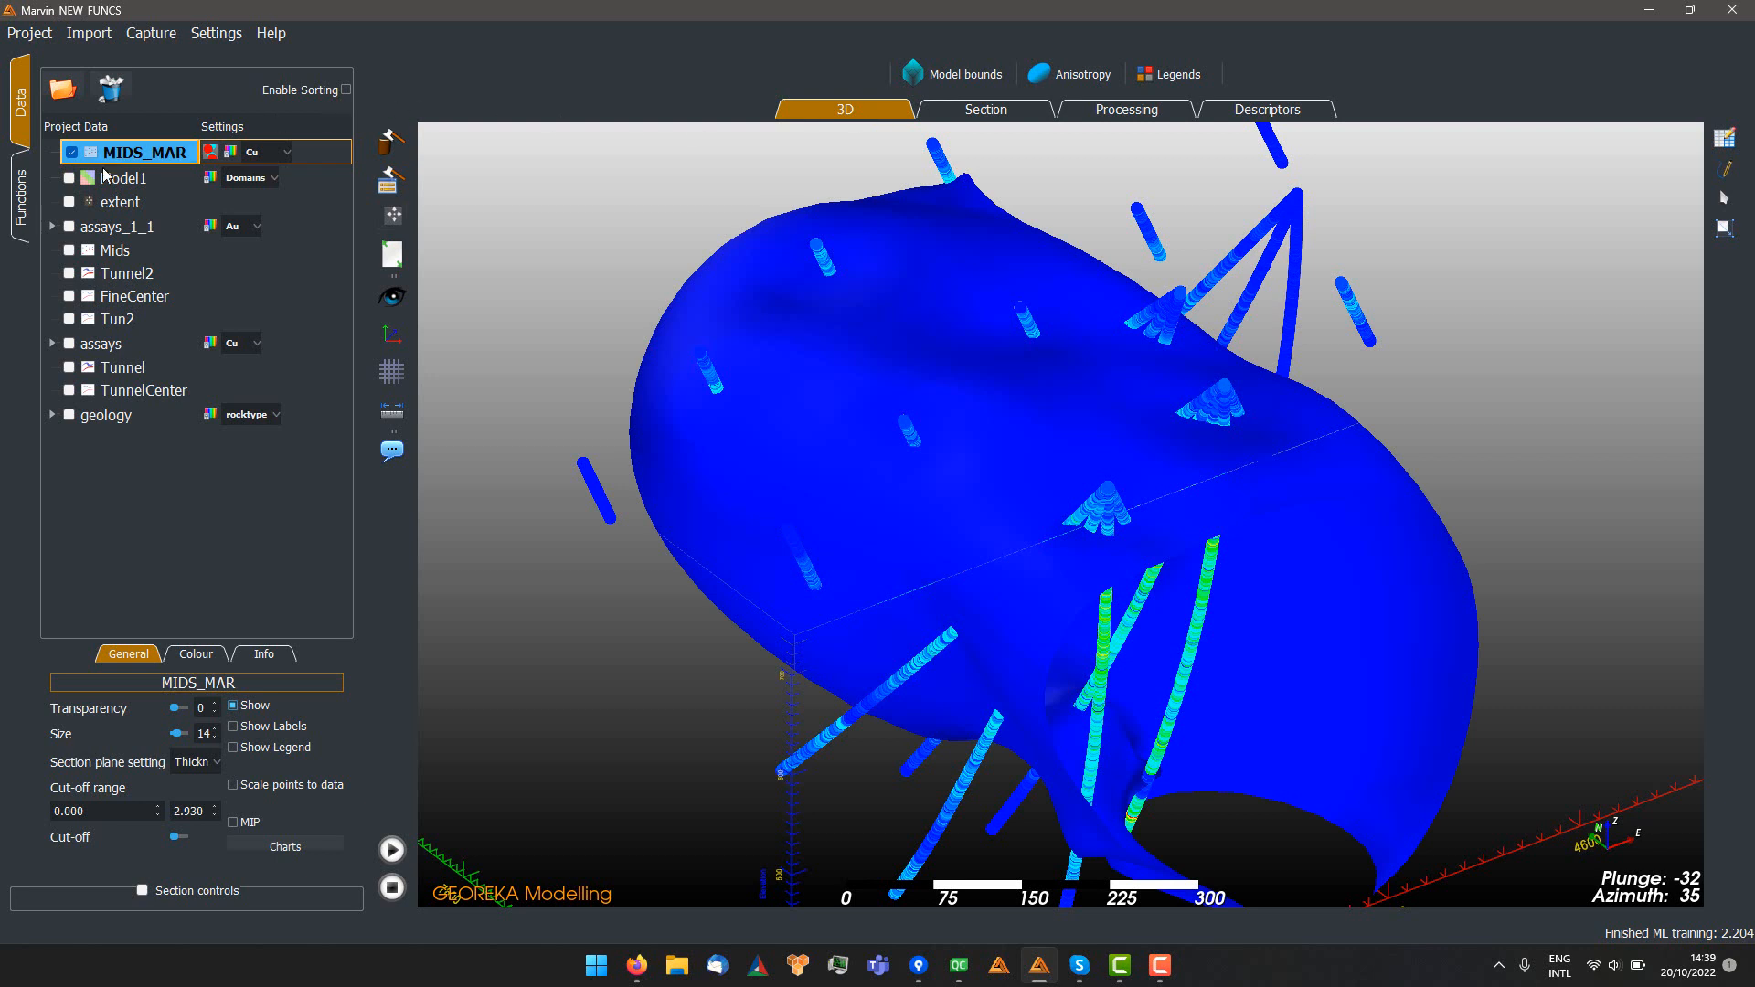
# Select the retrained ML_Cu function and set its cut-off to 1
pyautogui.click(20, 203)
pyautogui.click(135, 254)
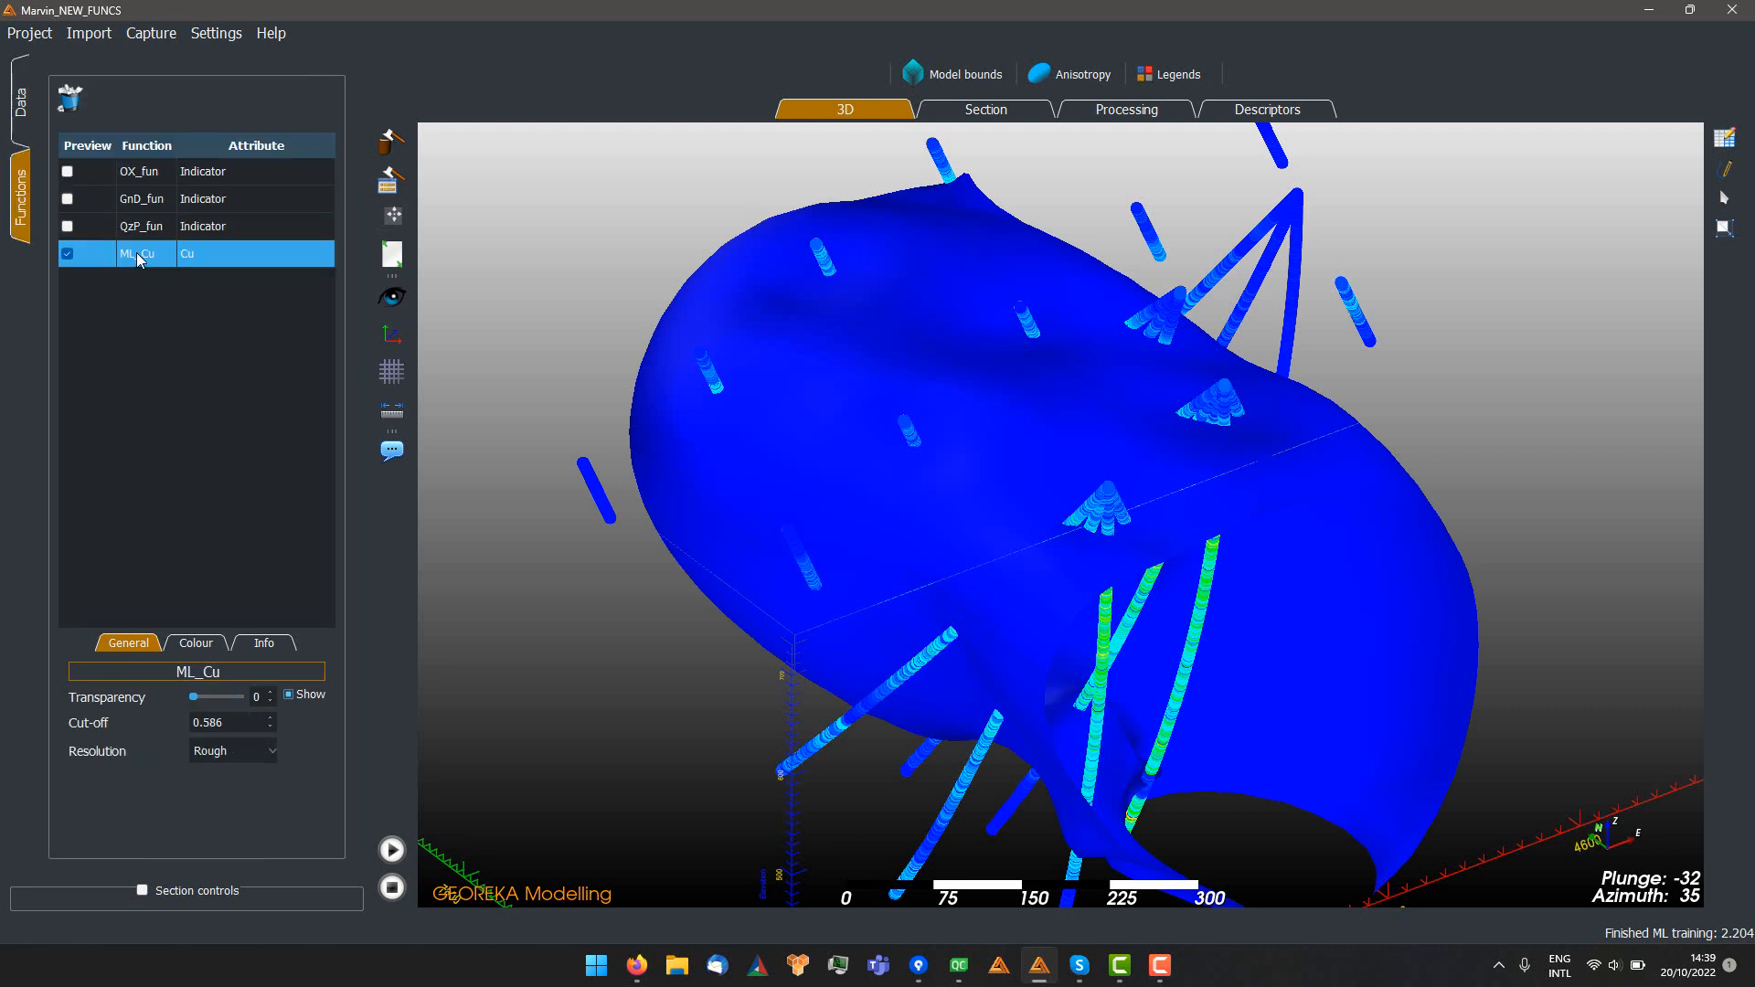
pyautogui.doubleClick(226, 721)
pyautogui.write('1')
pyautogui.press('Return')
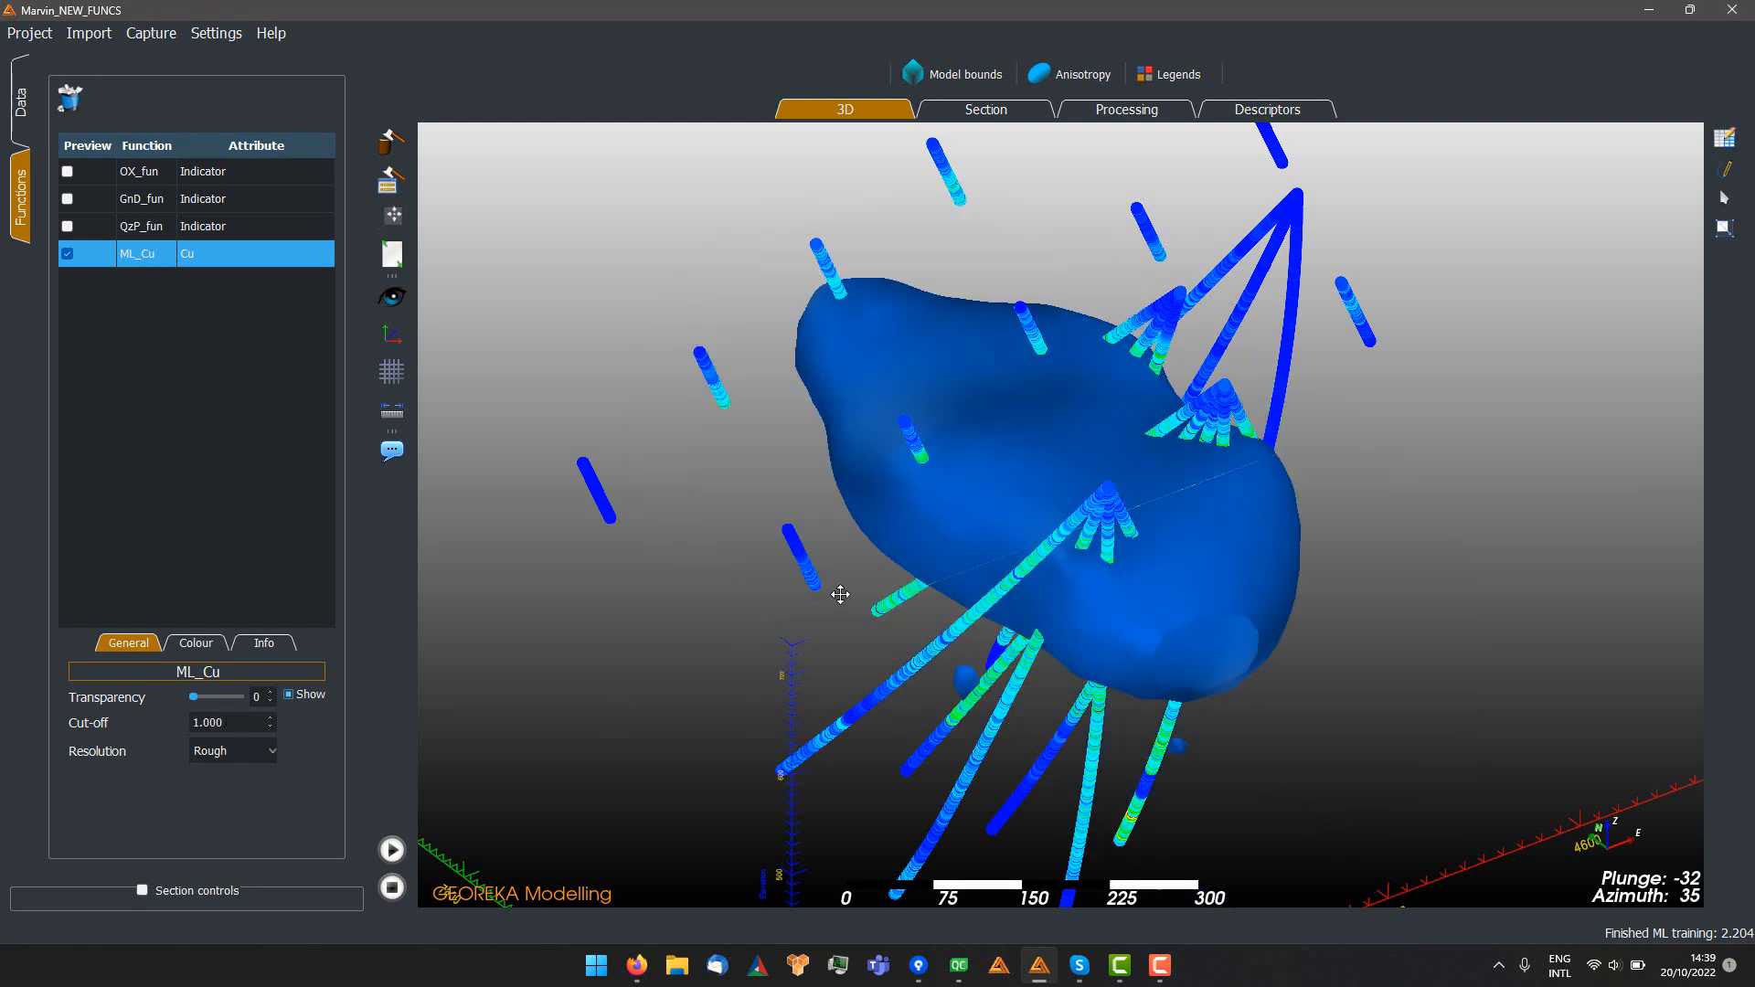
# Set the ML_Cu shell's resolution to Intermediate and check its shape against the drillhole grades
pyautogui.moveTo(838, 592); pyautogui.dragTo(1175, 704)
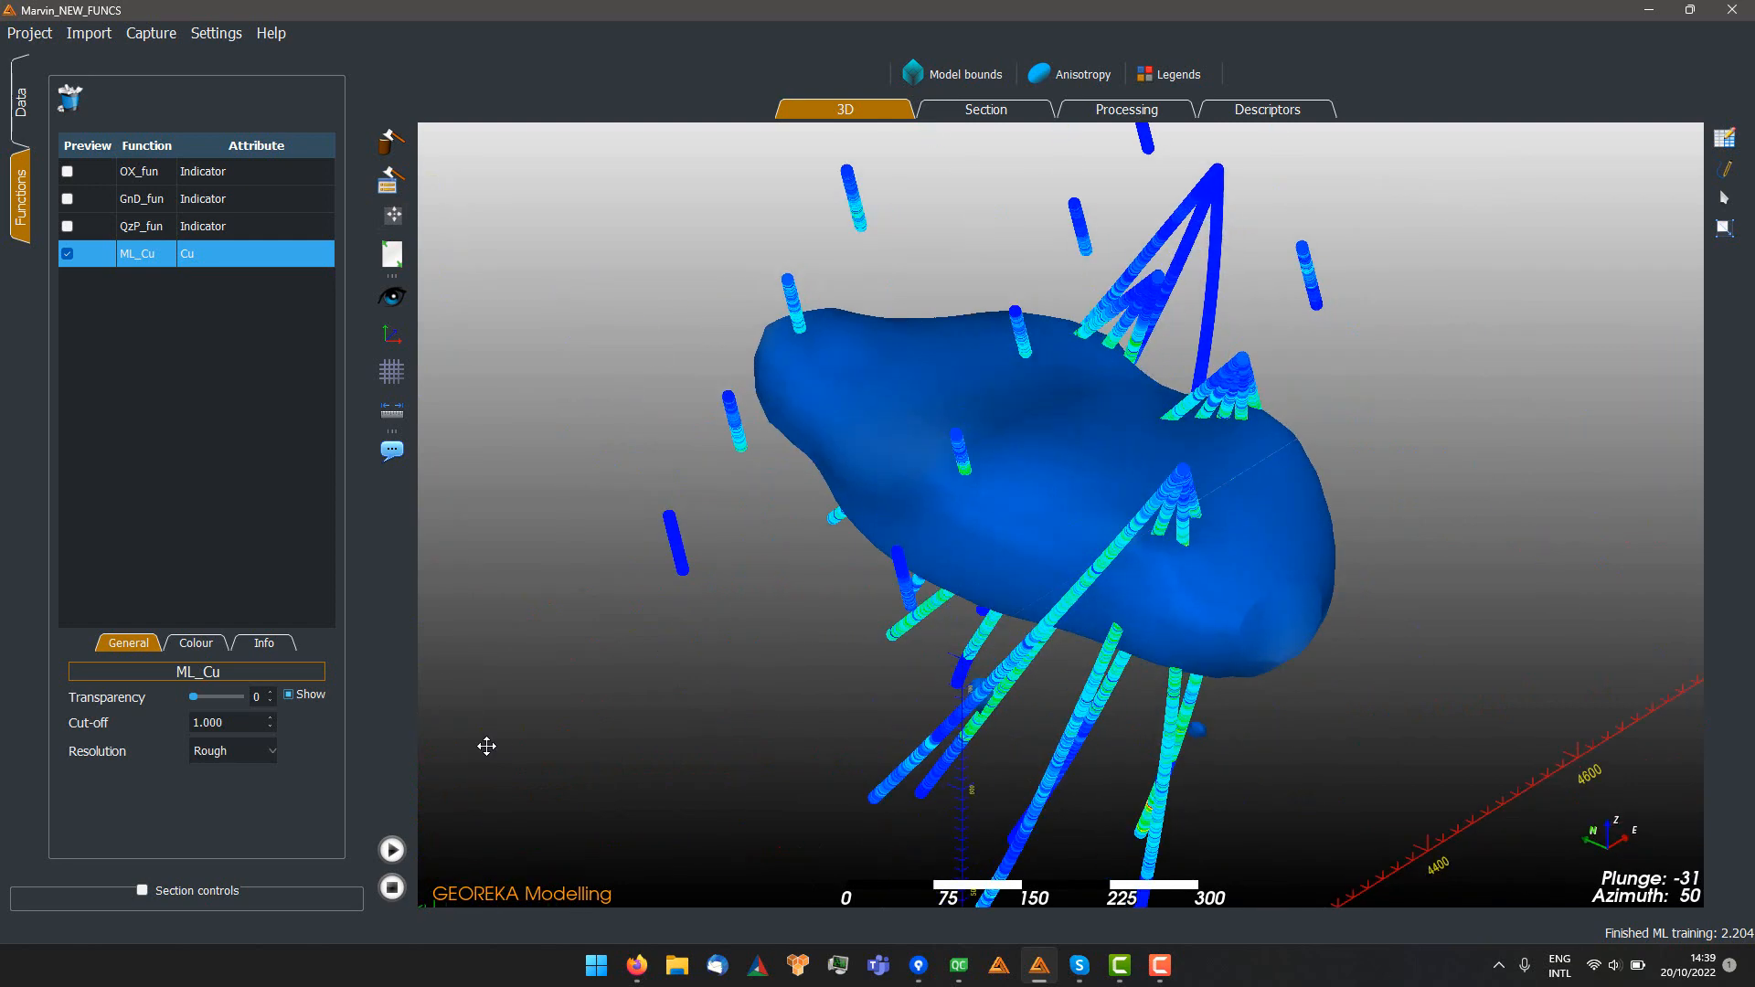
pyautogui.click(218, 752)
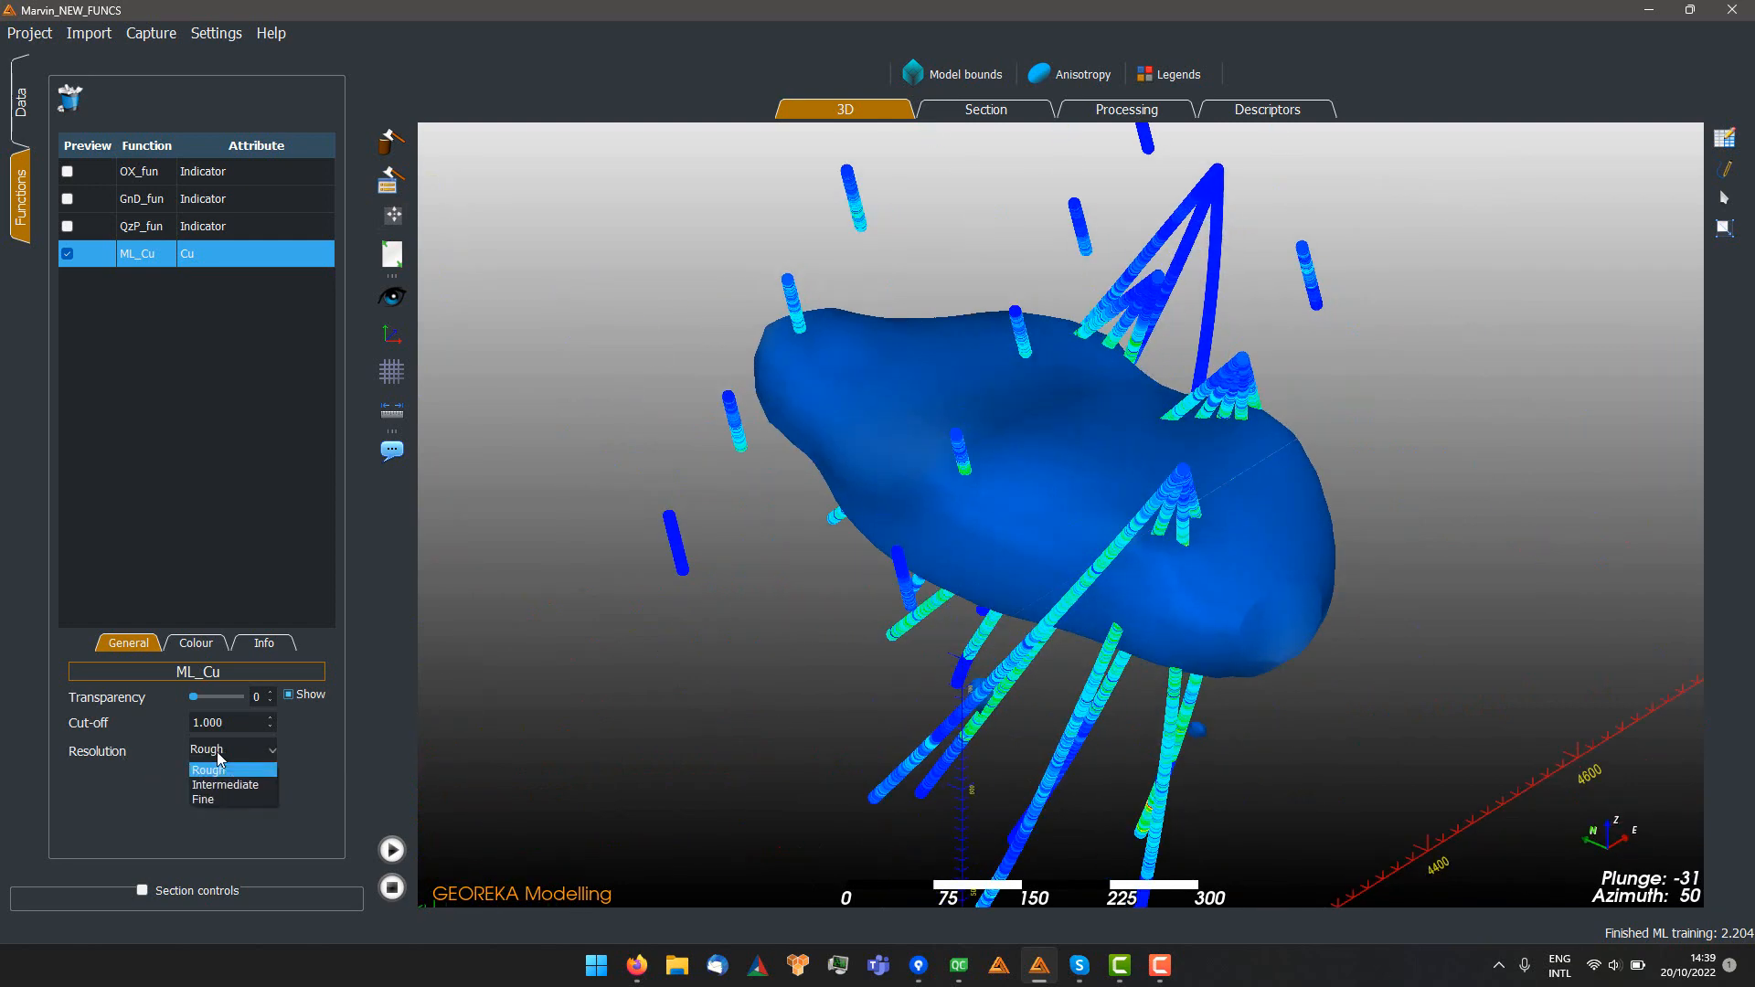
pyautogui.click(224, 773)
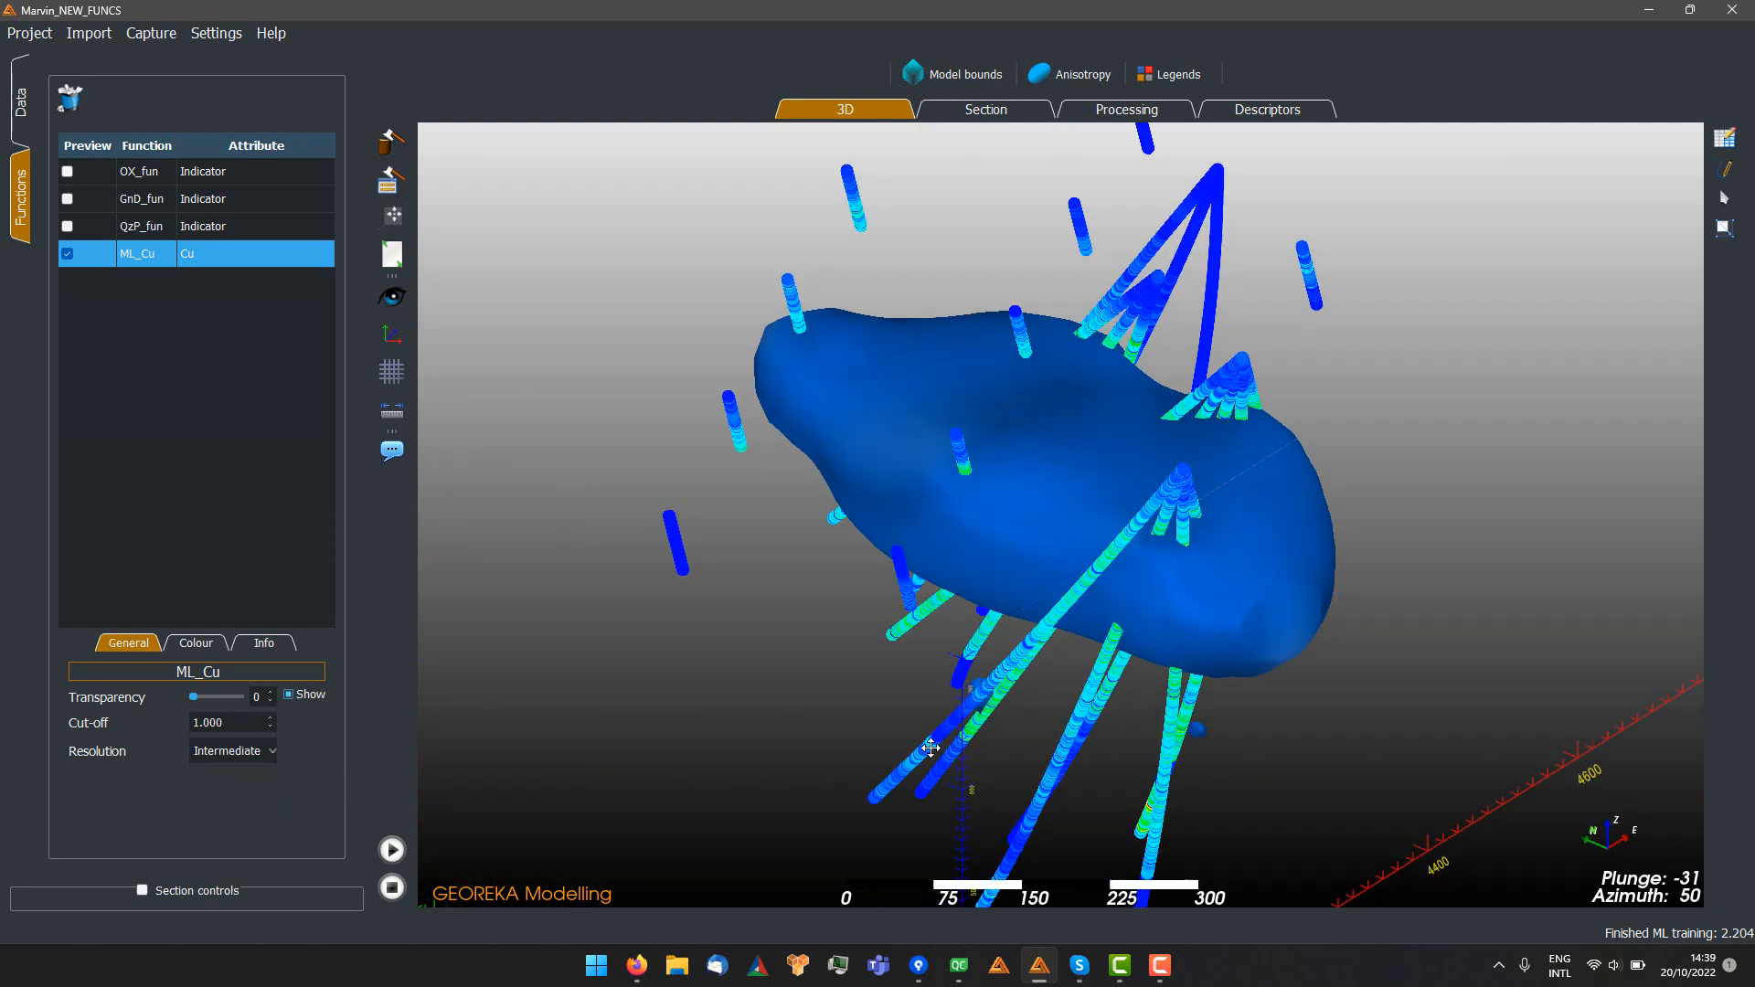
pyautogui.scroll(2, 1138, 651)
pyautogui.moveTo(1138, 652); pyautogui.dragTo(966, 491)
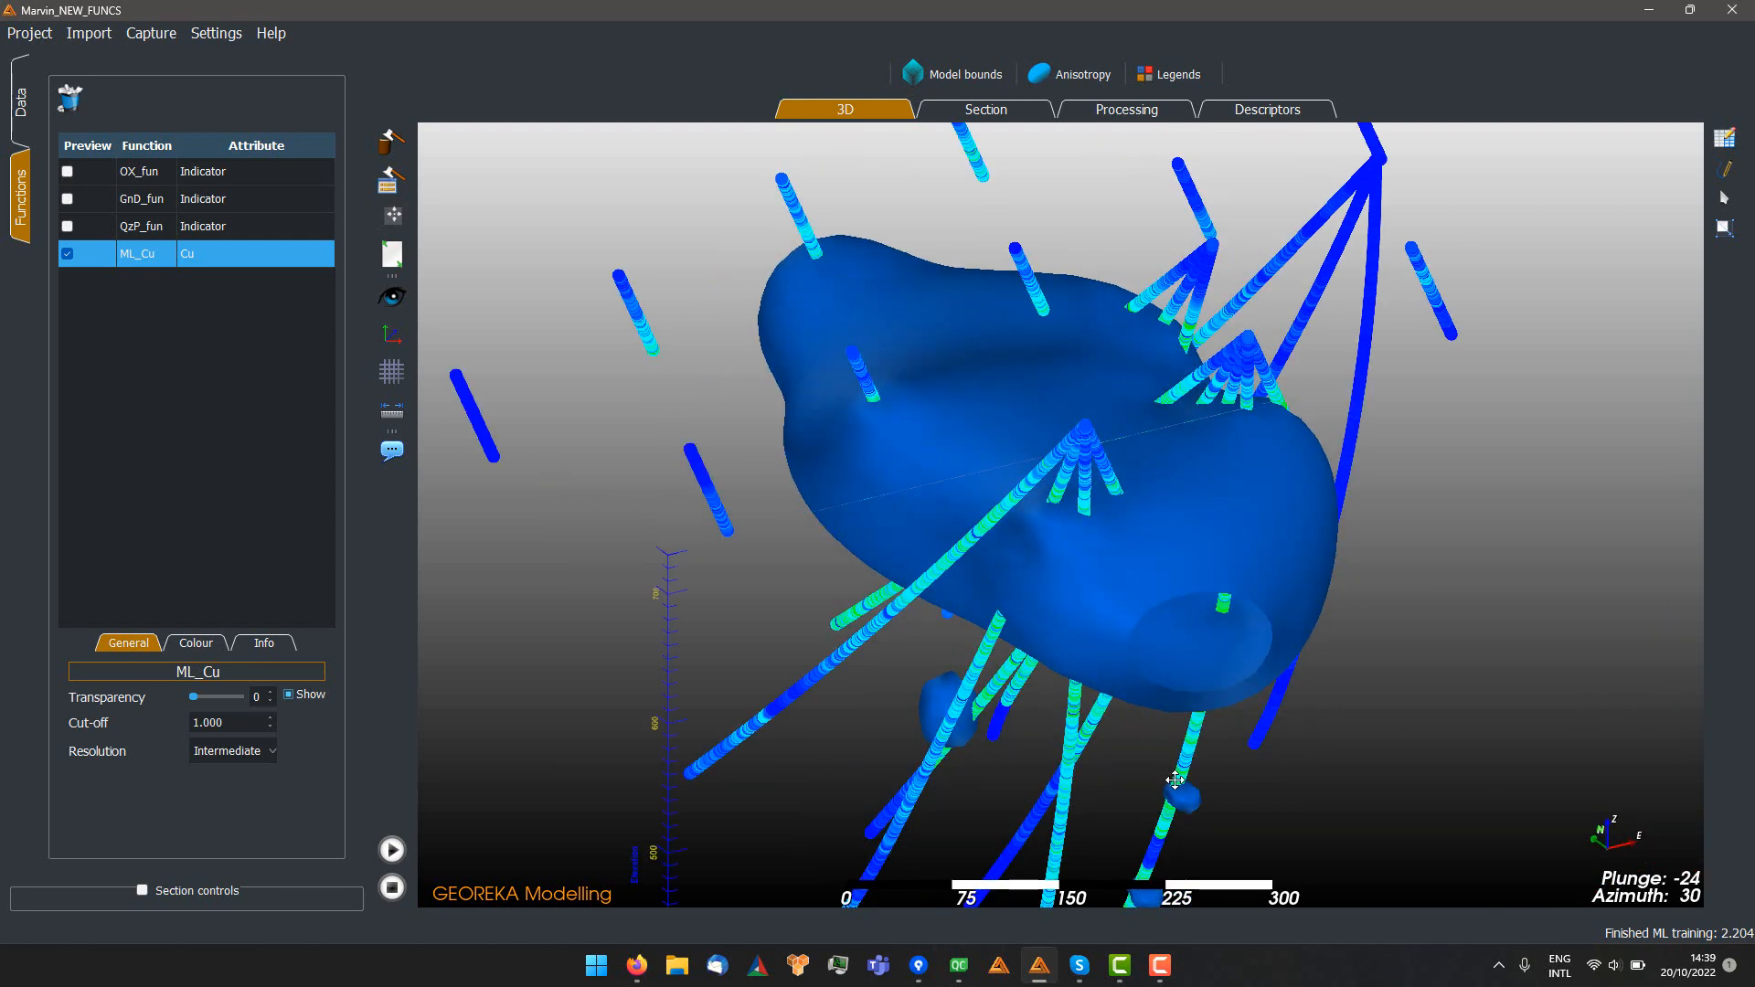
pyautogui.moveTo(1176, 779); pyautogui.dragTo(1102, 751, button='middle')
pyautogui.scroll(-2, 1102, 751)
pyautogui.scroll(-2, 951, 815)
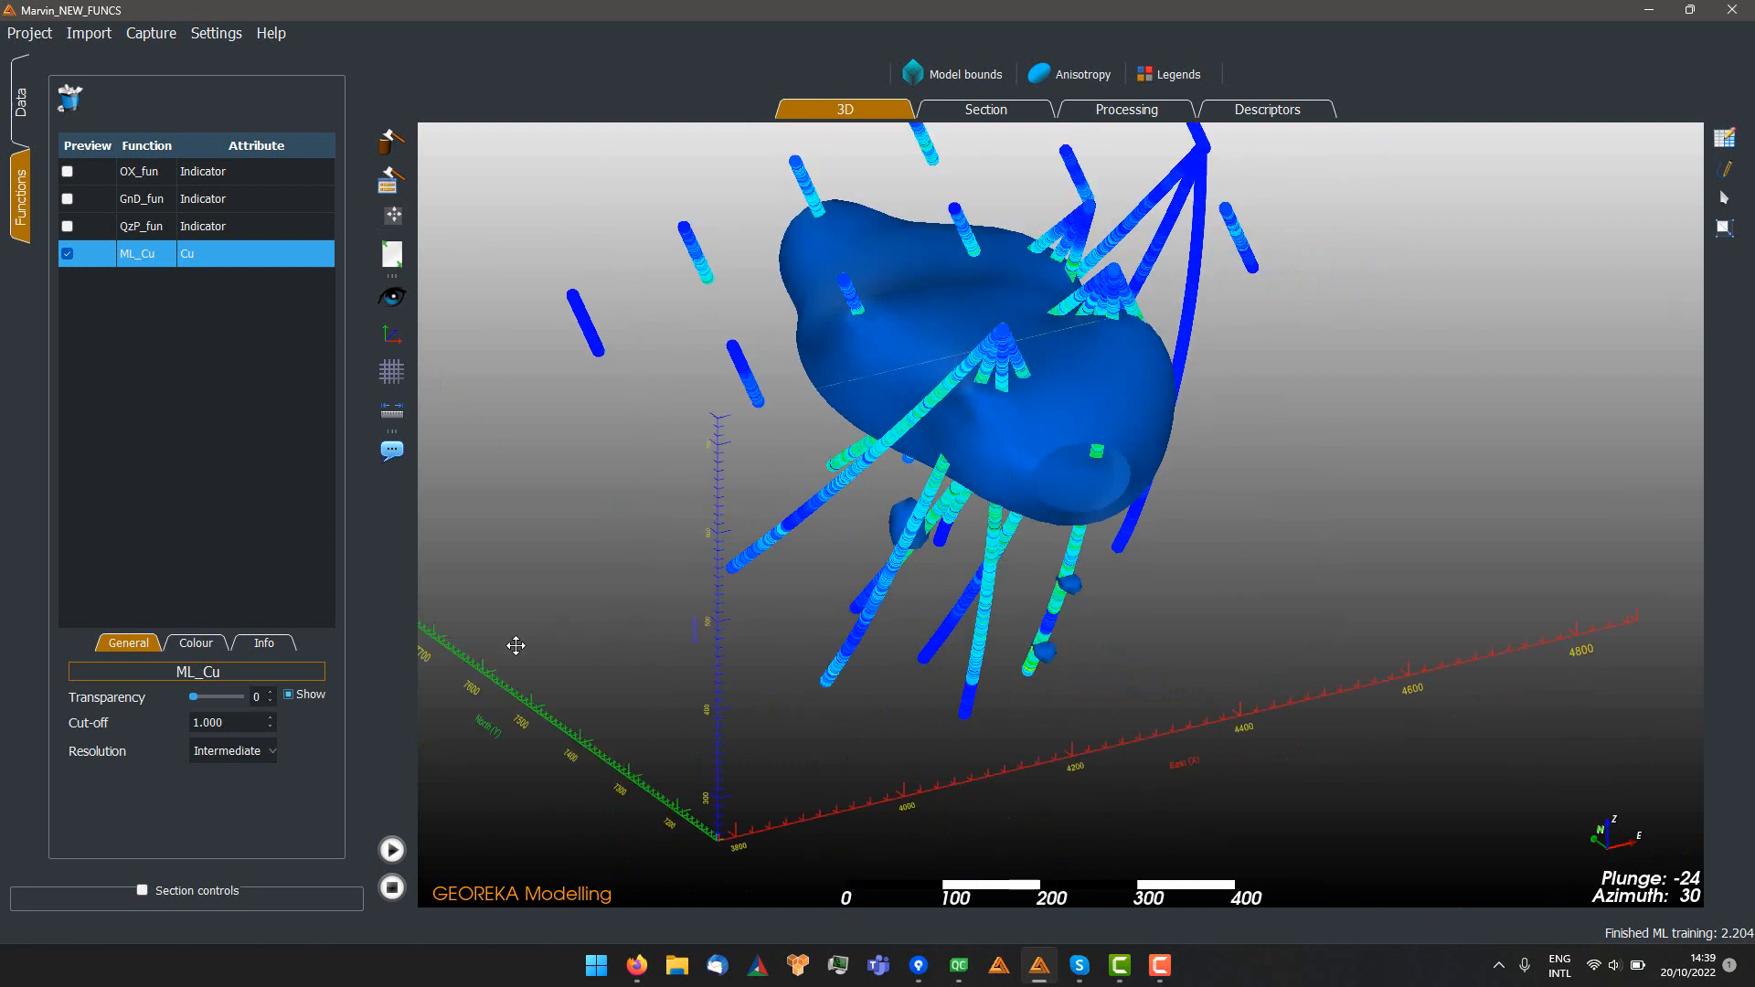
# Set the ML_Cu shell's resolution to Fine and inspect the small isolated bodies along the drillholes
pyautogui.click(234, 751)
pyautogui.click(233, 799)
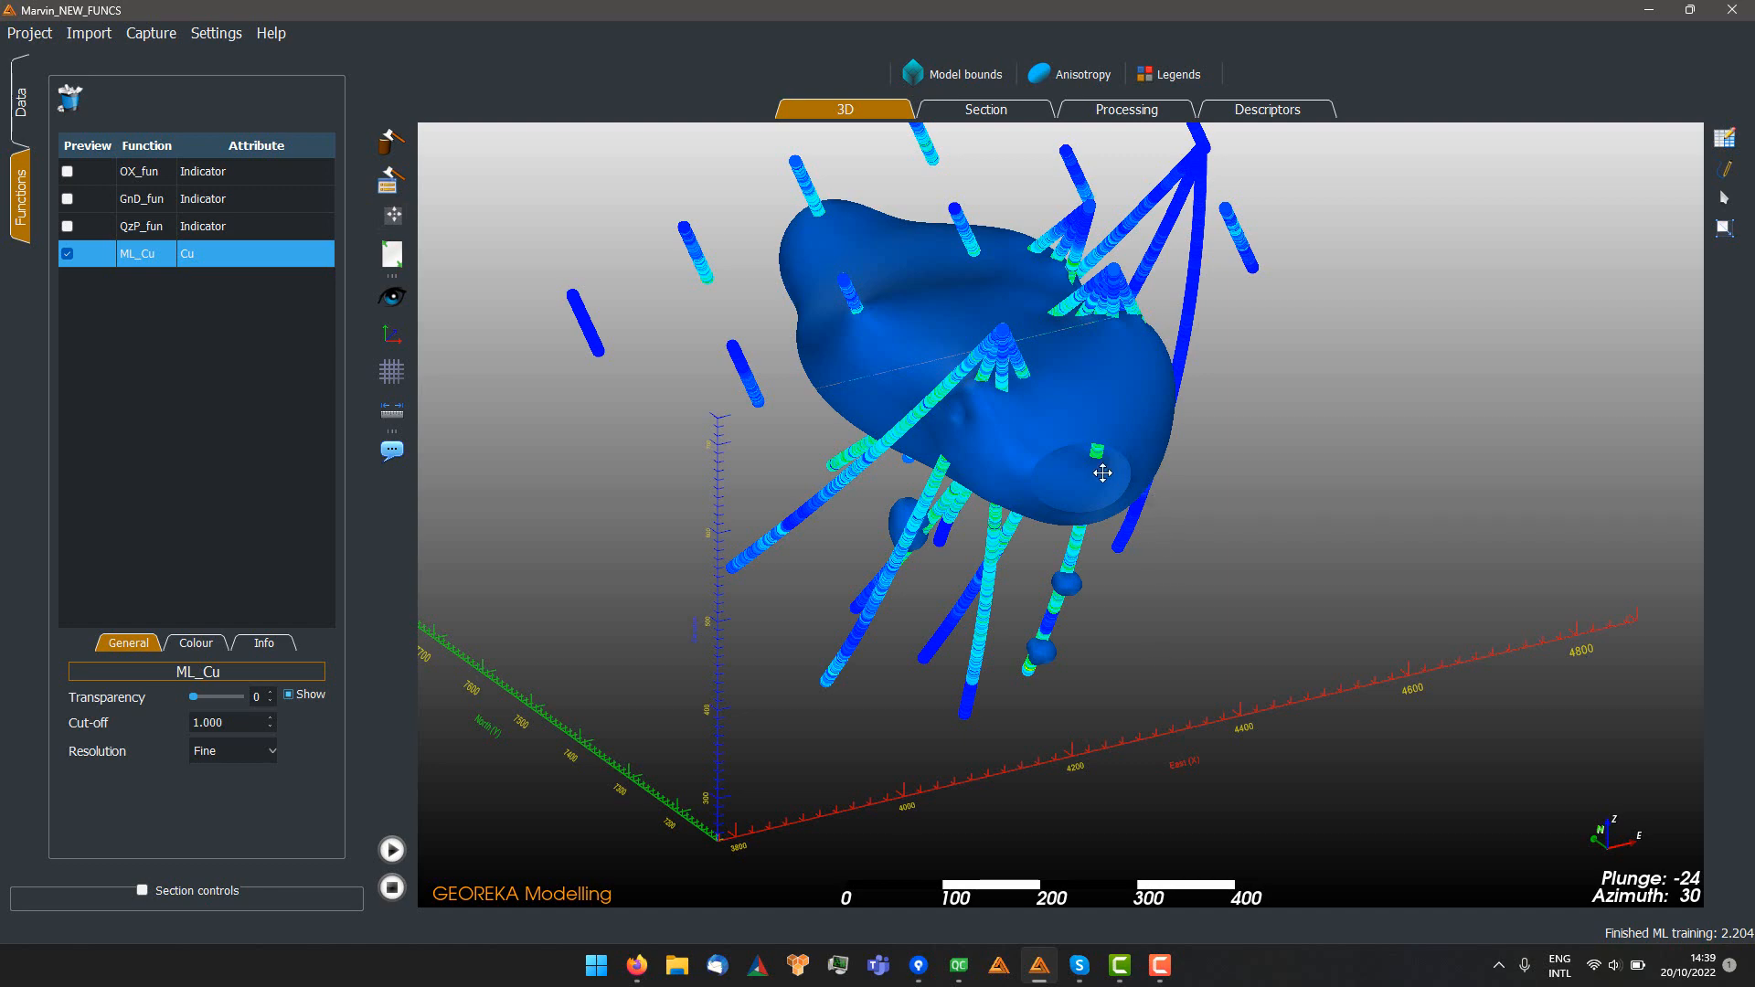
pyautogui.scroll(2, 1026, 469)
pyautogui.moveTo(1013, 438); pyautogui.dragTo(1162, 553)
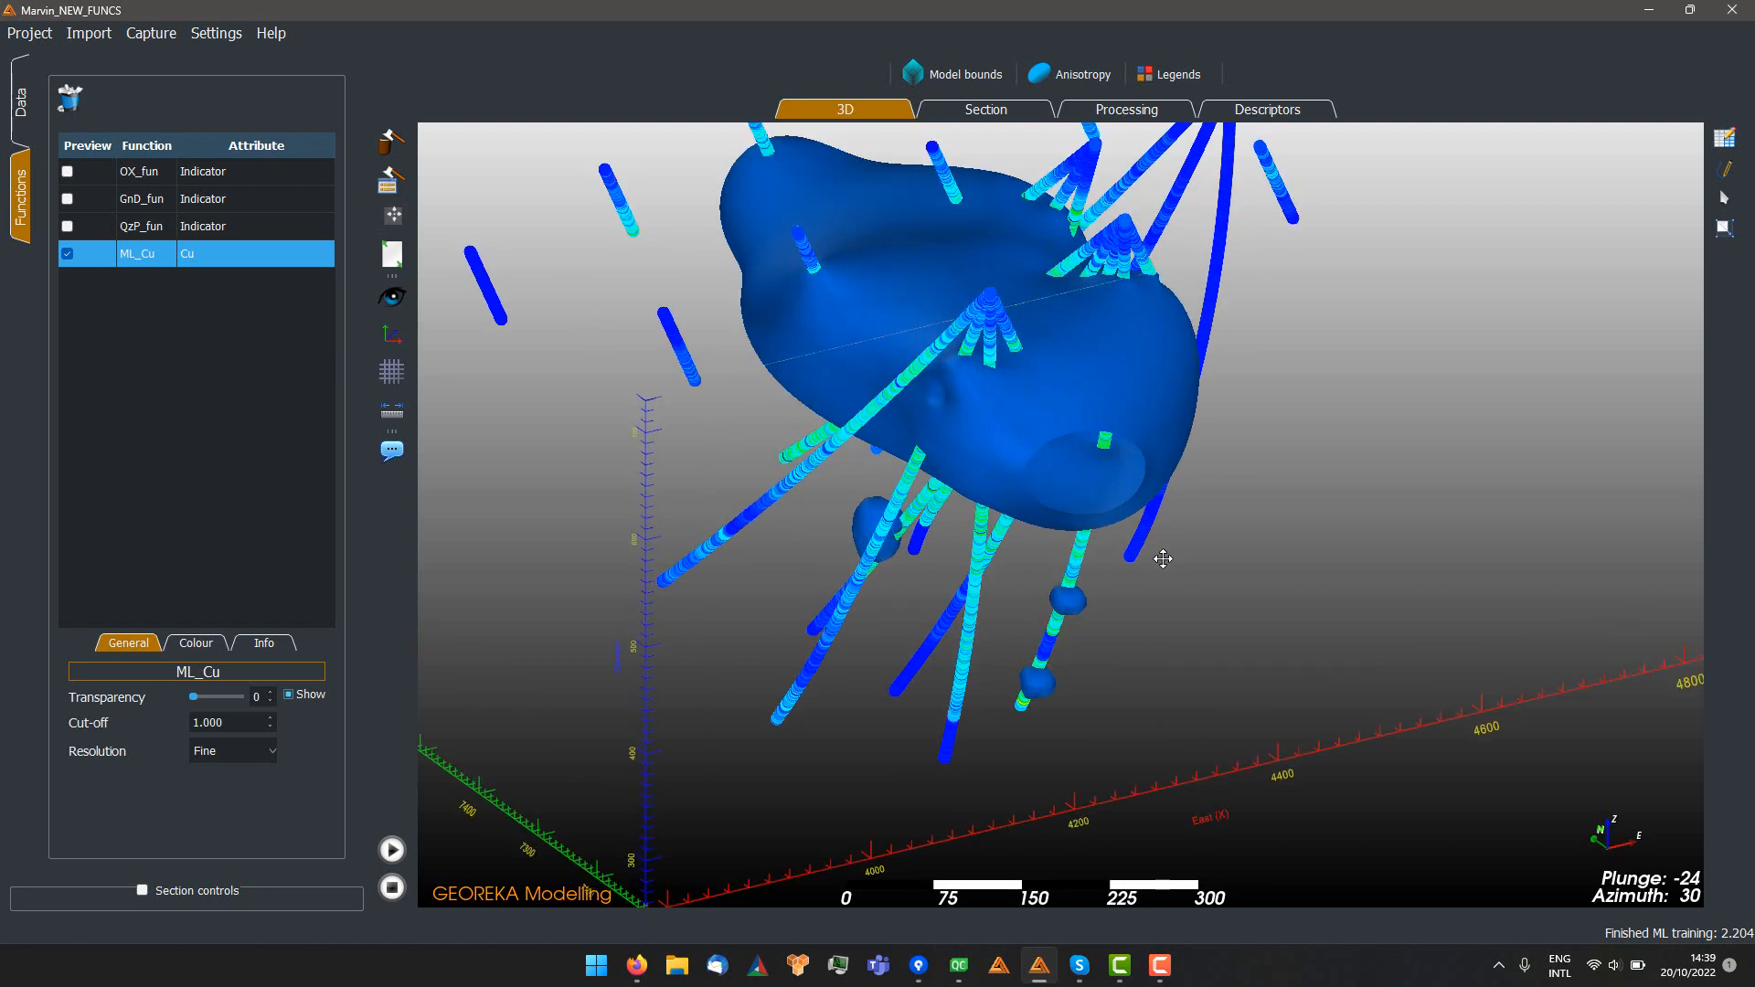
pyautogui.scroll(1, 1162, 548)
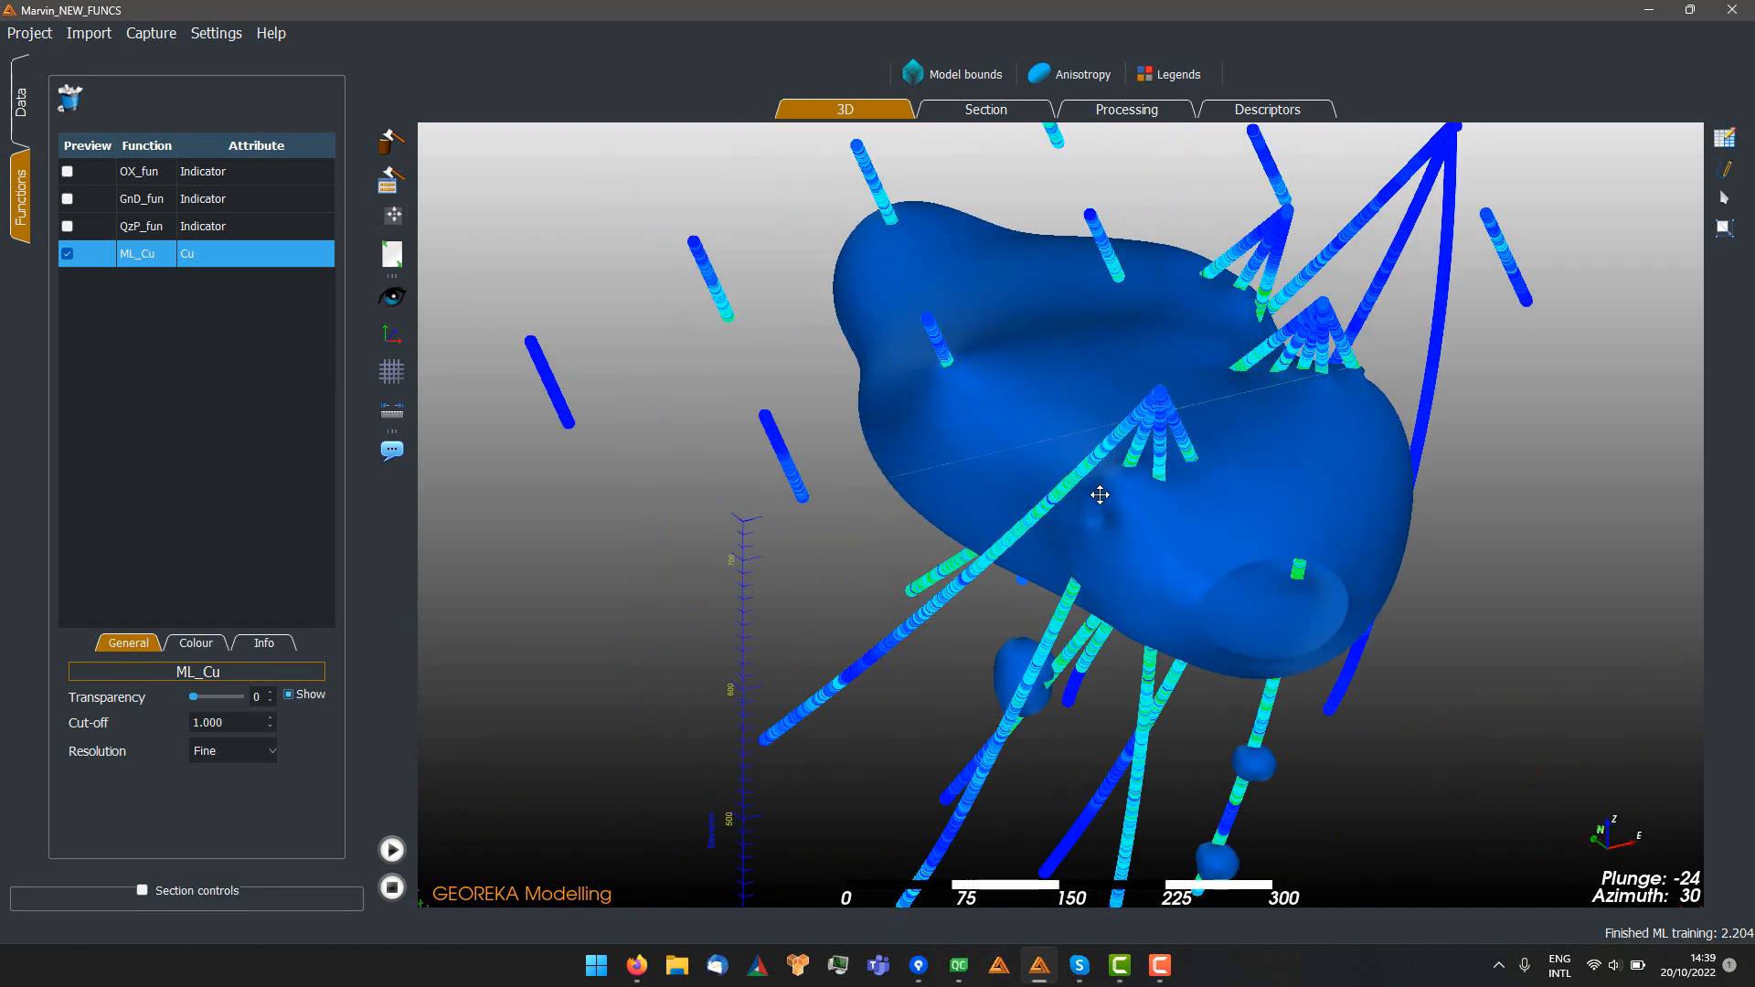
pyautogui.scroll(1, 1051, 587)
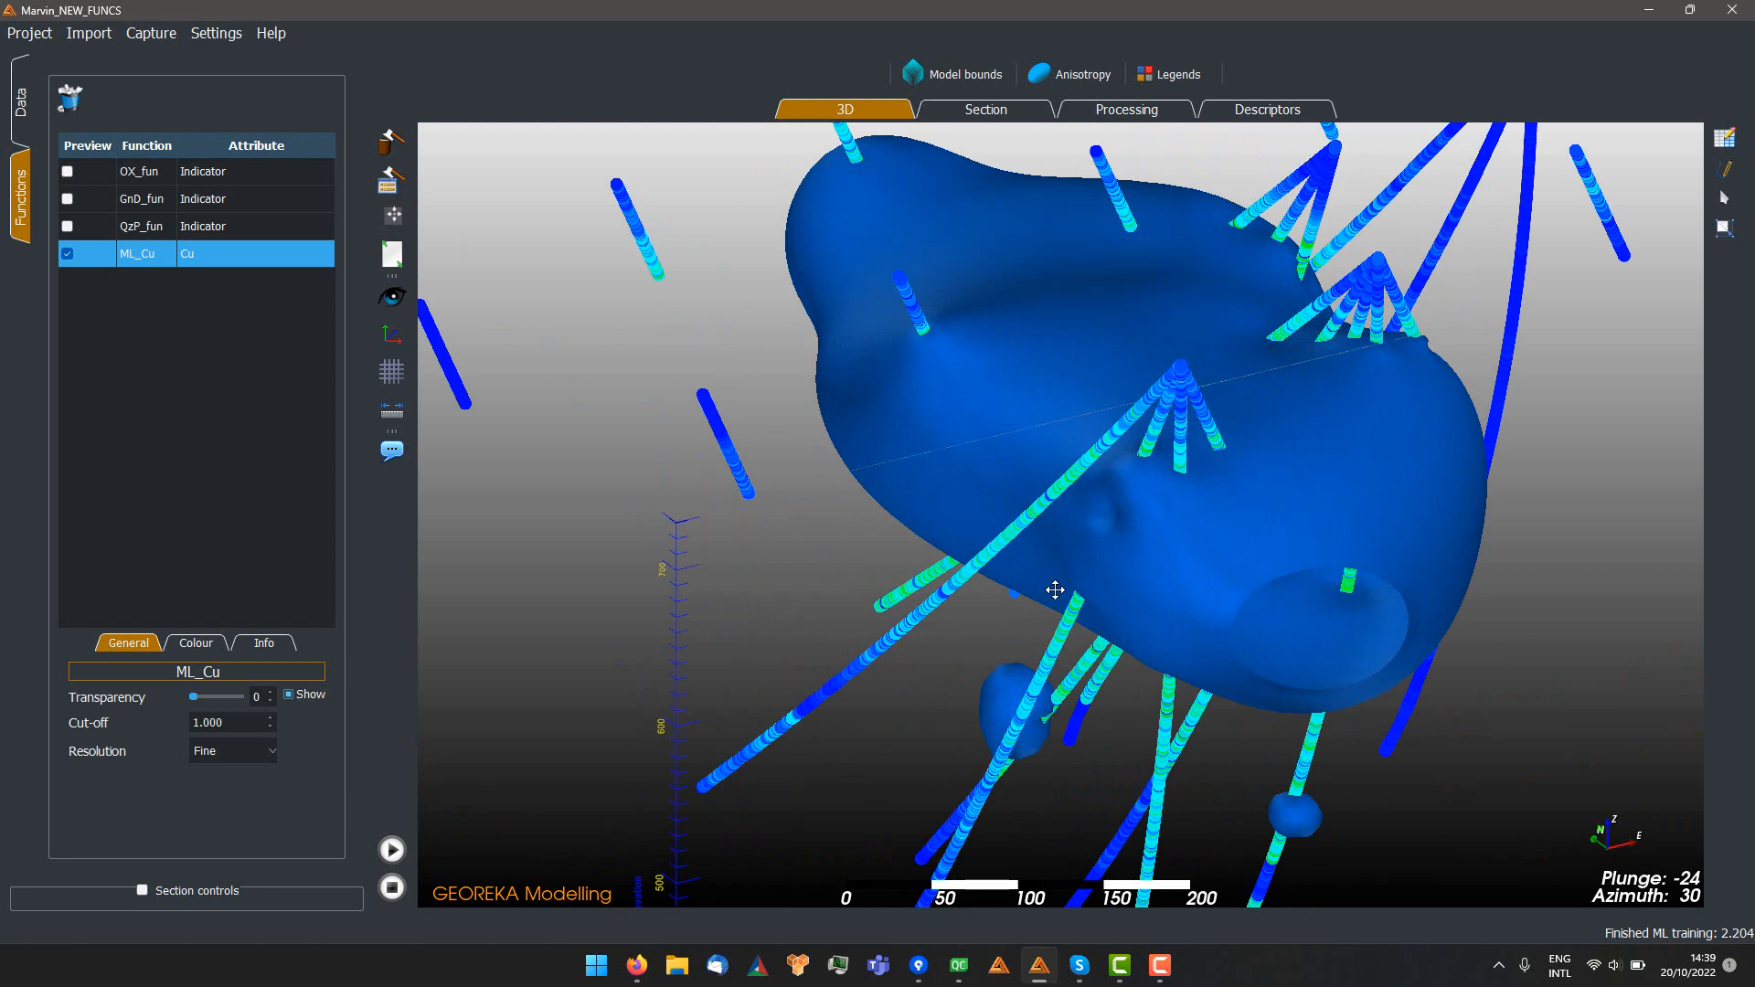
pyautogui.scroll(-2, 1054, 590)
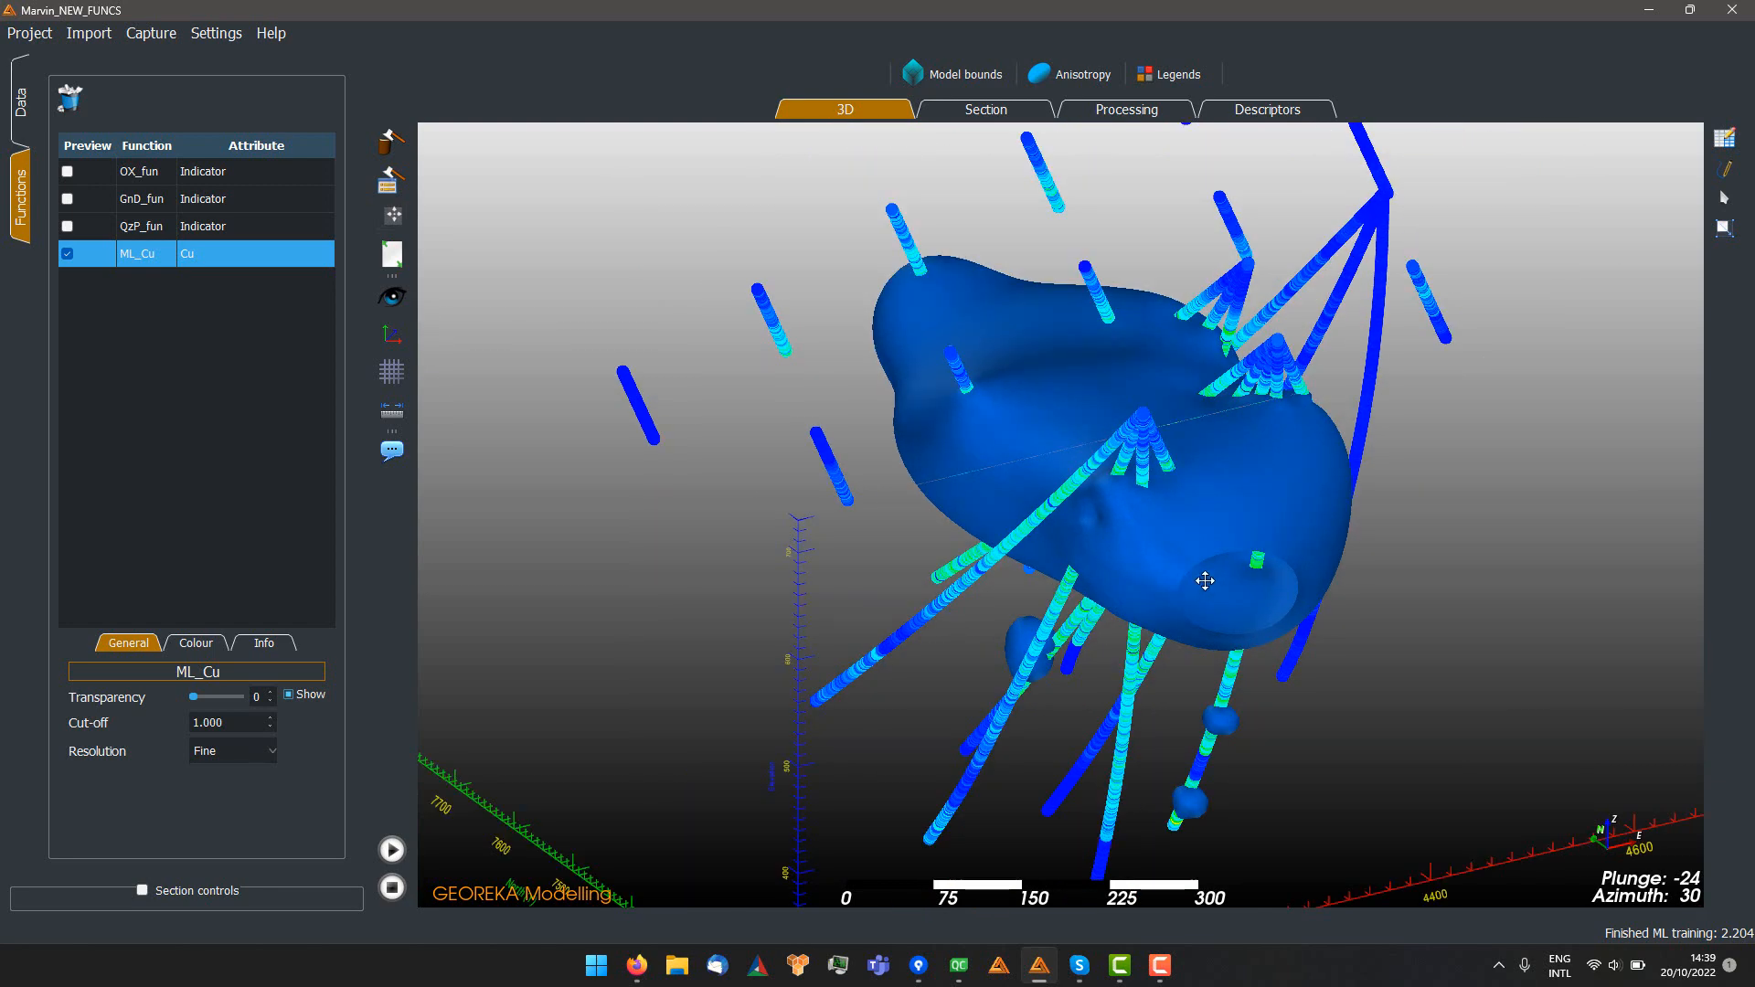
pyautogui.moveTo(1132, 592)
pyautogui.mouseDown()
pyautogui.moveTo(792, 560)
pyautogui.moveTo(603, 594)
pyautogui.moveTo(1105, 634)
pyautogui.moveTo(1124, 603)
pyautogui.mouseUp()
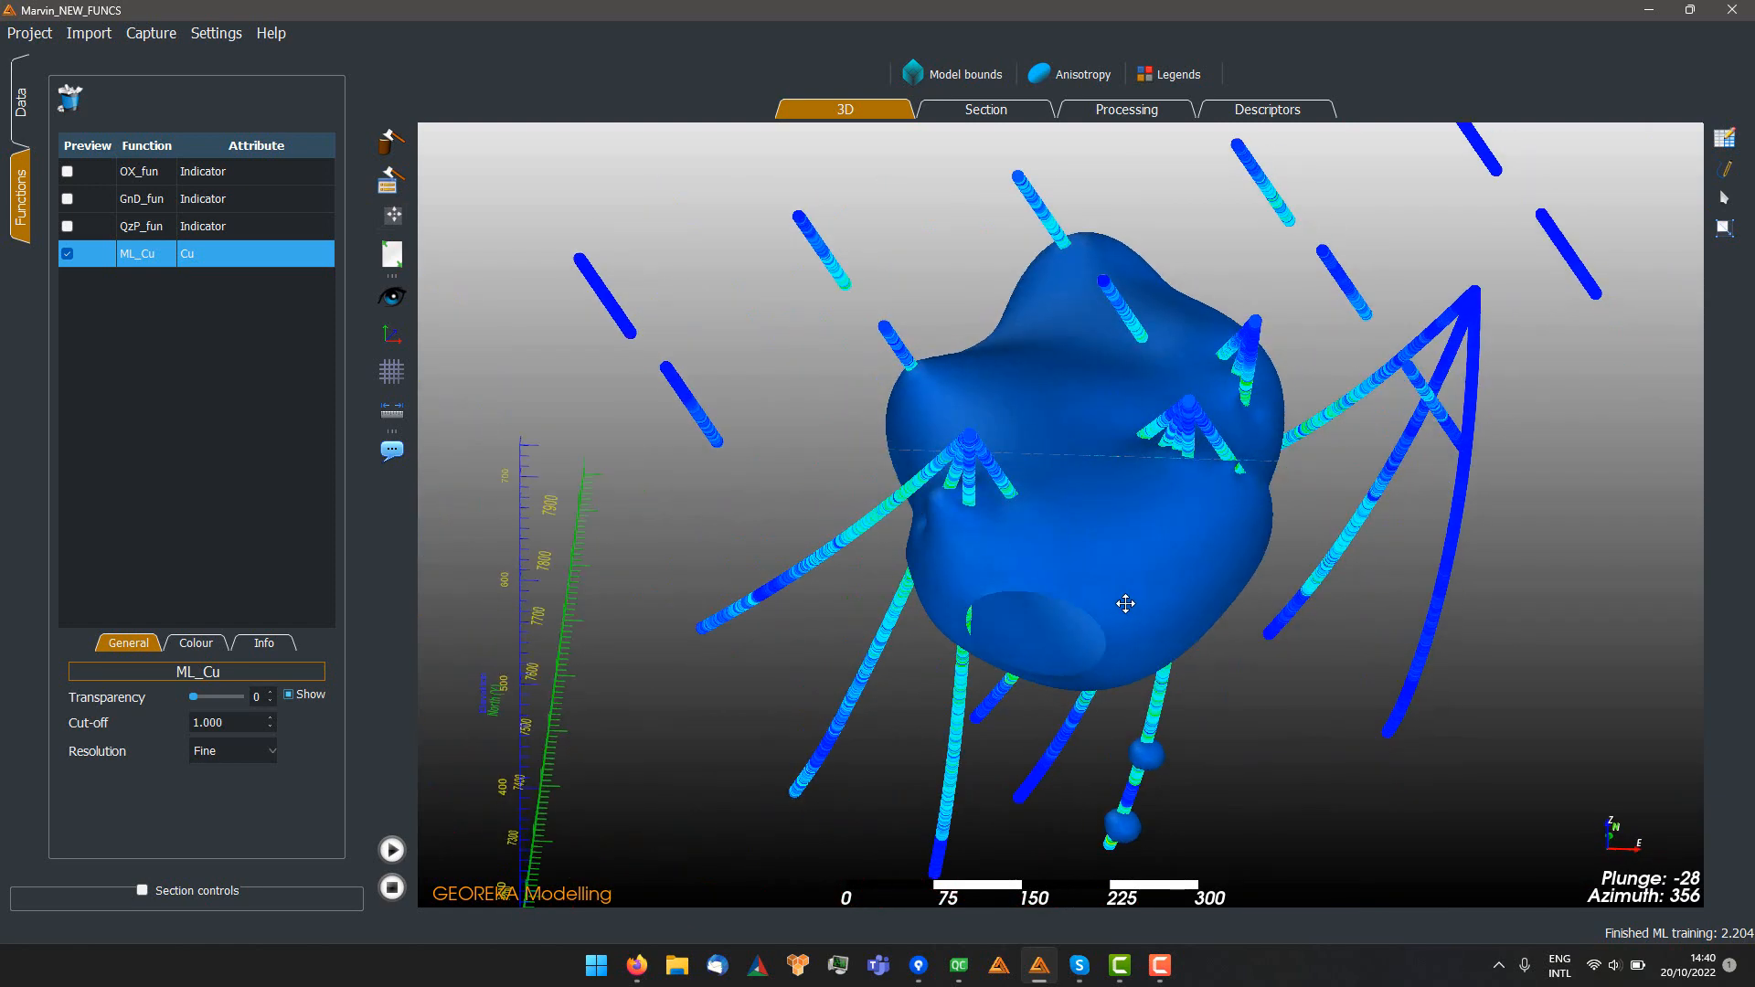
# Set the ML_Cu regression's smoothness weight to 1000 and rerun the function
pyautogui.click(1106, 113)
pyautogui.doubleClick(1000, 485)
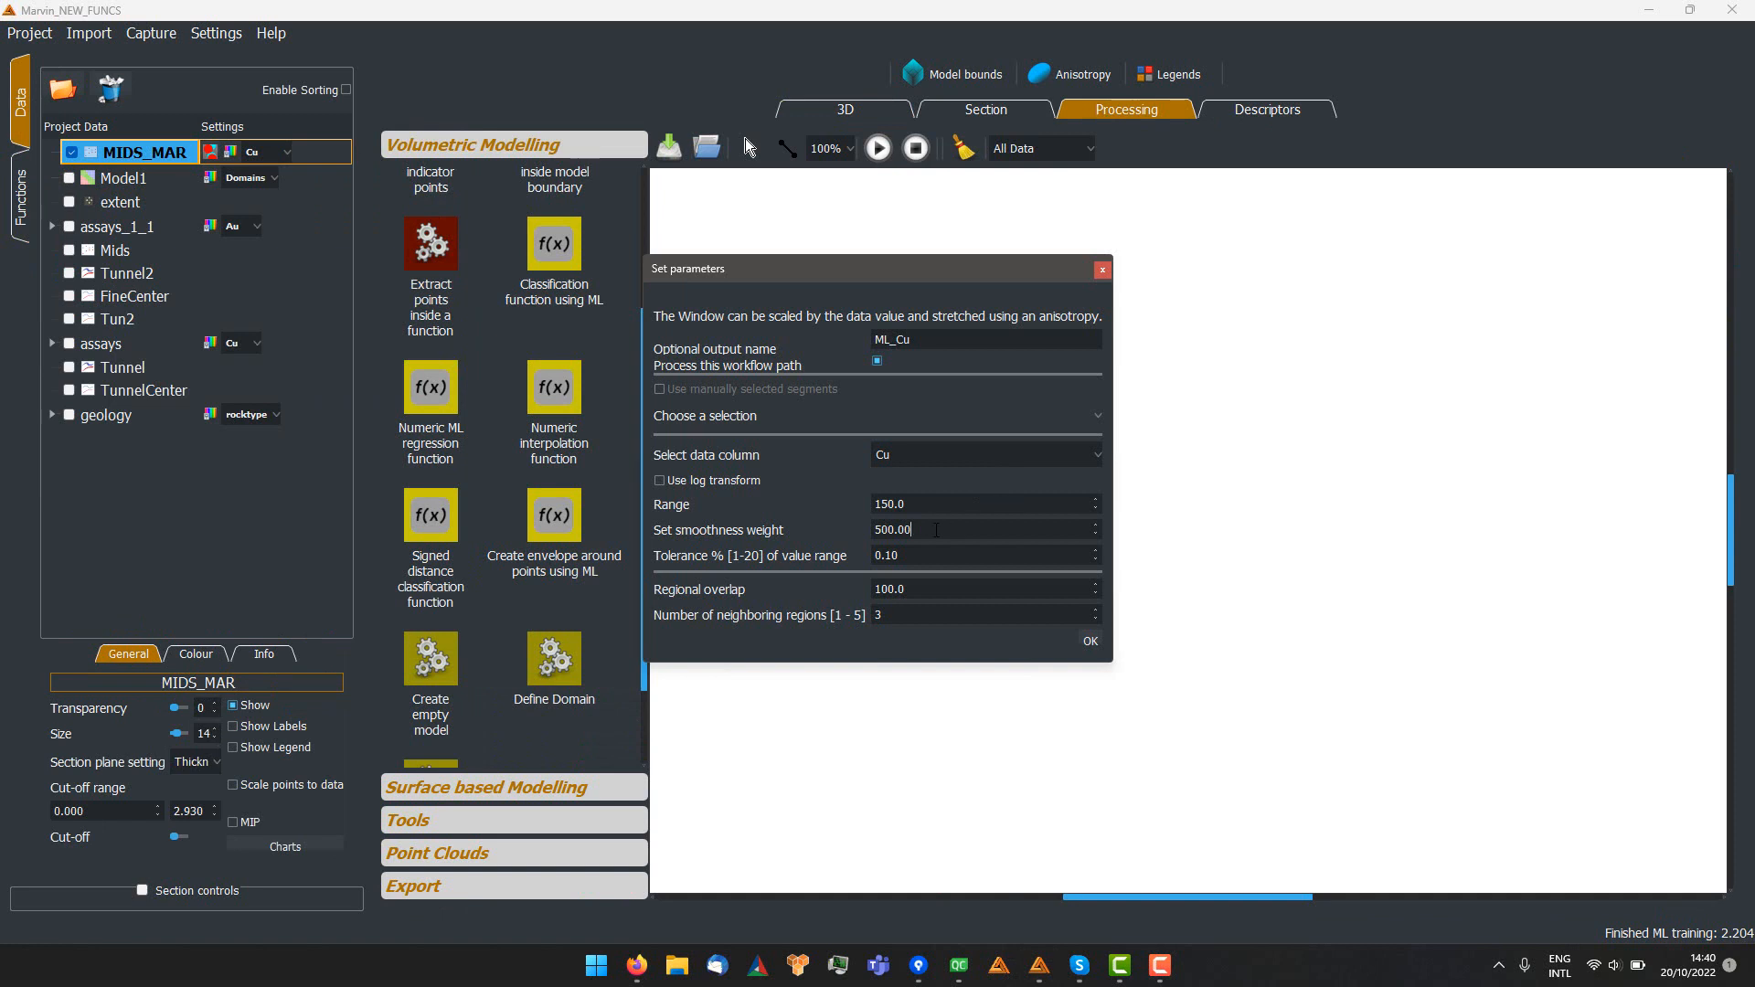
pyautogui.hotkey('shift', 'Left')
pyautogui.hotkey('shift', 'Left')
pyautogui.hotkey('shift', 'Left')
pyautogui.hotkey('shift', 'Left')
pyautogui.hotkey('shift', 'Left')
pyautogui.hotkey('shift', 'Left')
pyautogui.write('1000')
pyautogui.press('Tab')
pyautogui.click(1092, 641)
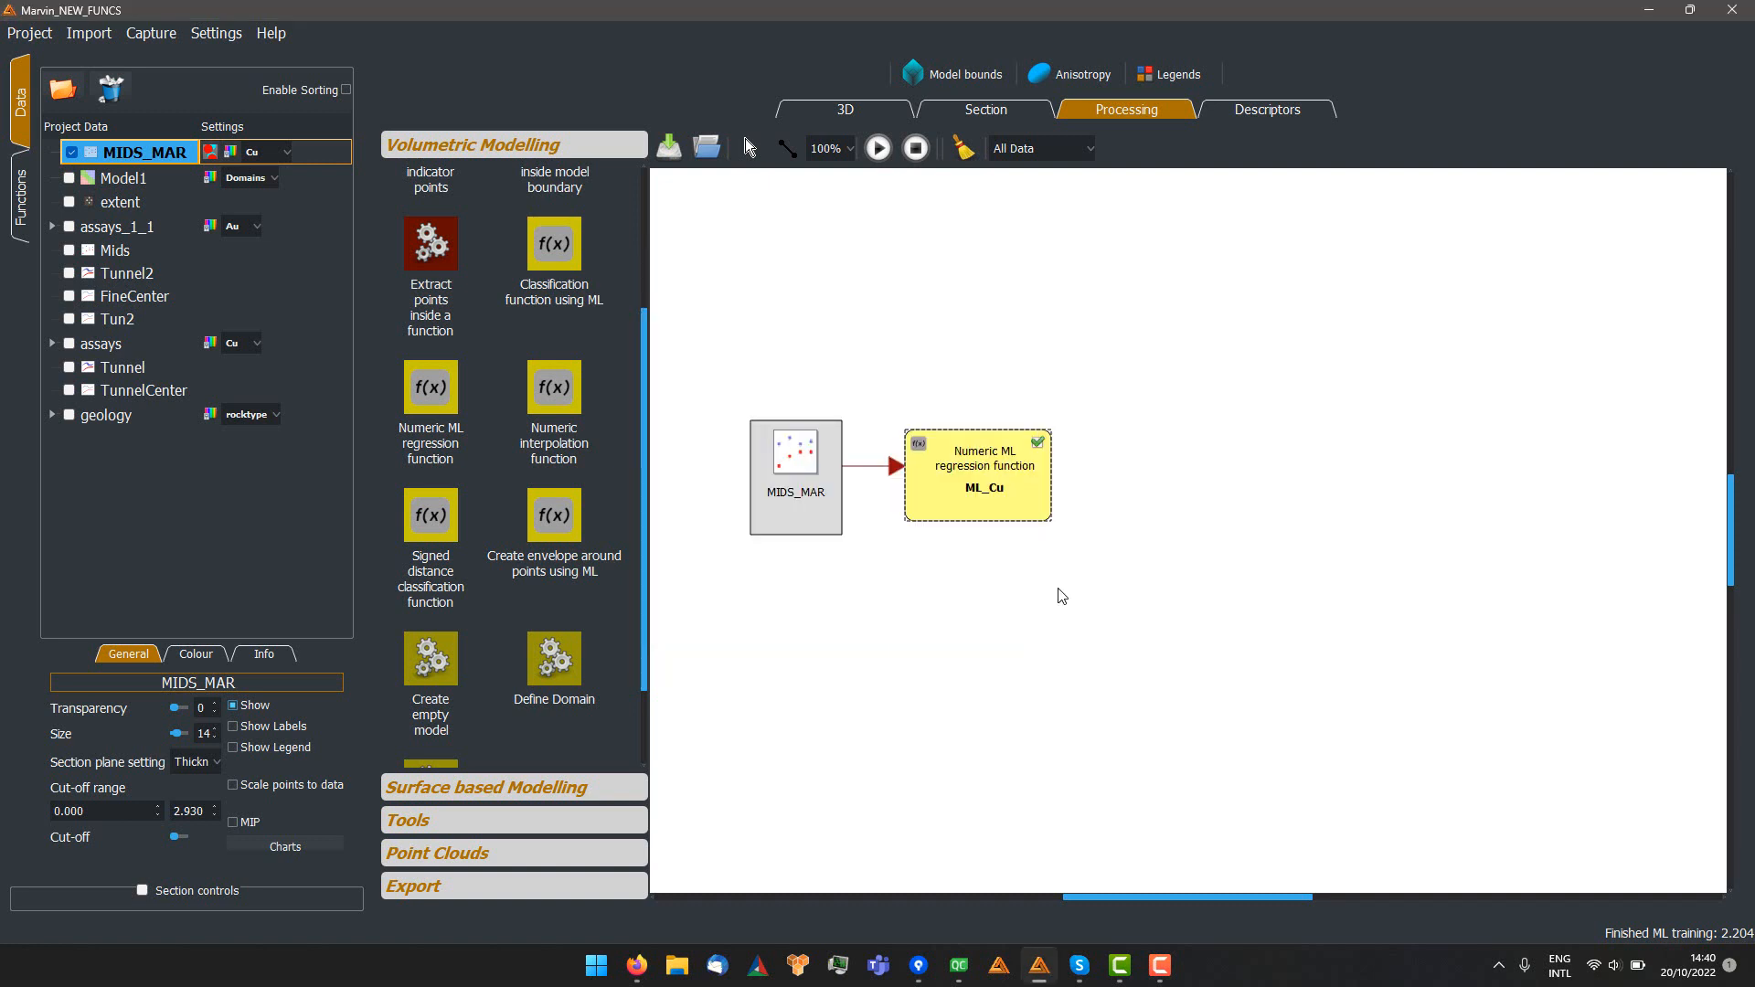
pyautogui.click(877, 148)
pyautogui.click(892, 112)
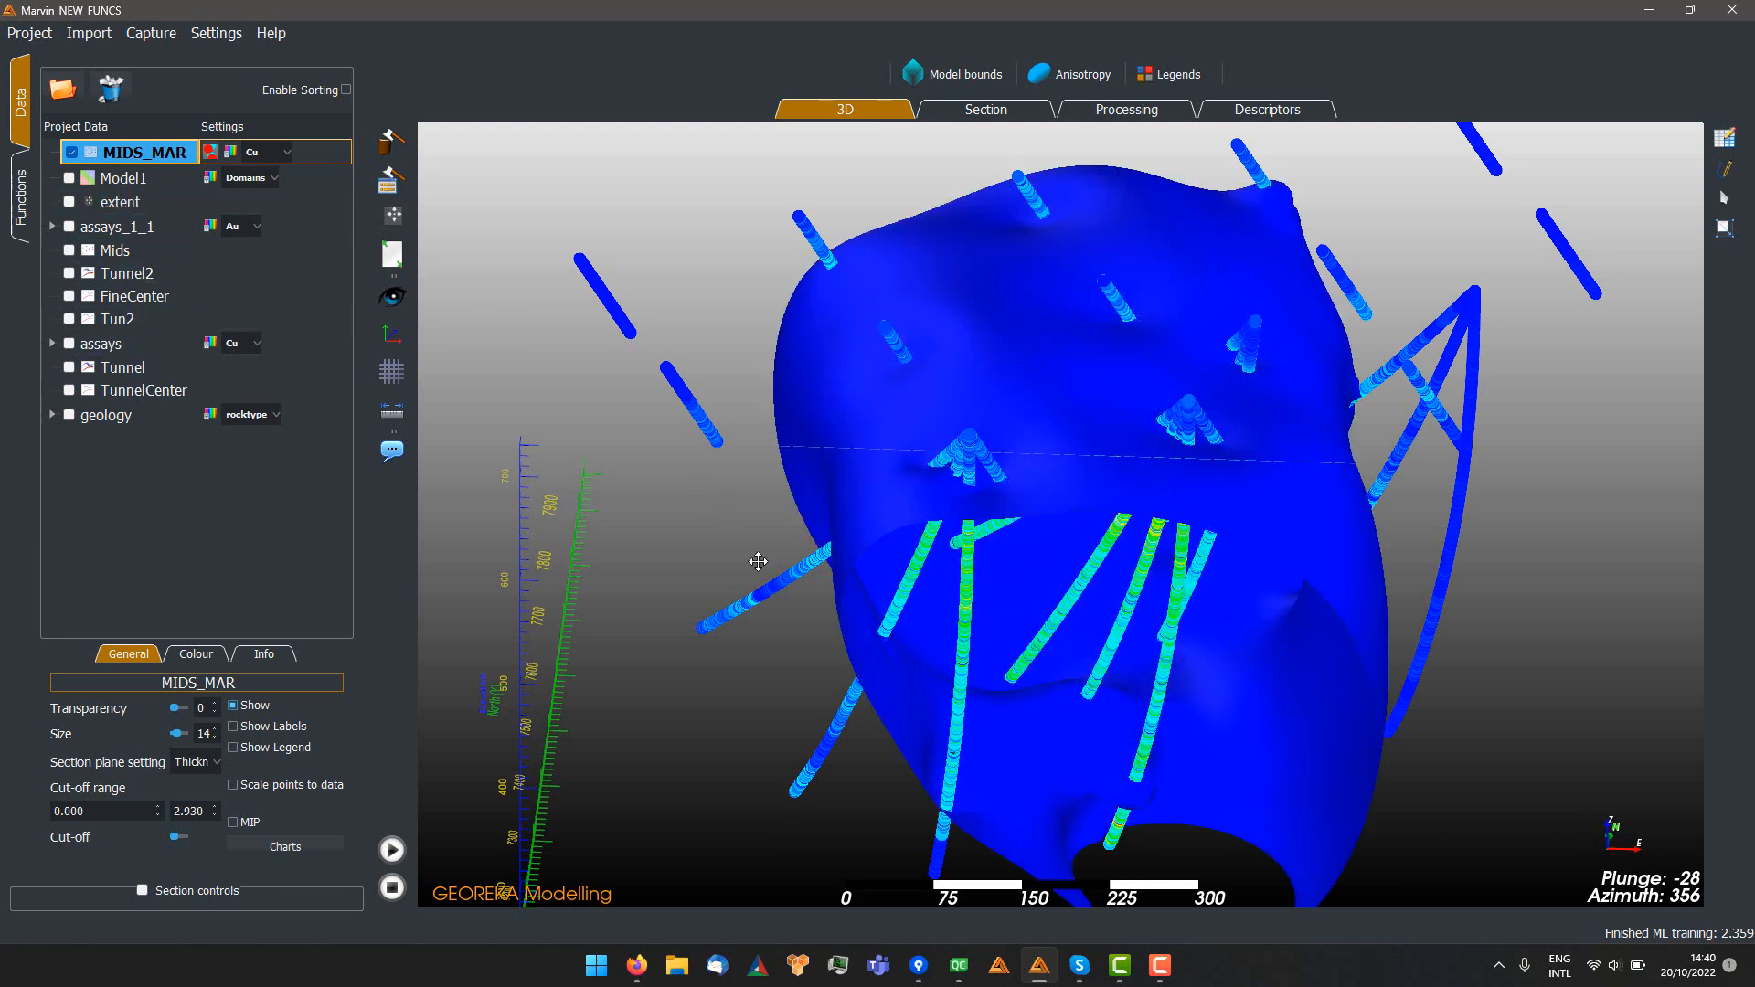
# Set the smoother ML_Cu function's cut-off to 1 and examine its shell from different sides
pyautogui.click(24, 215)
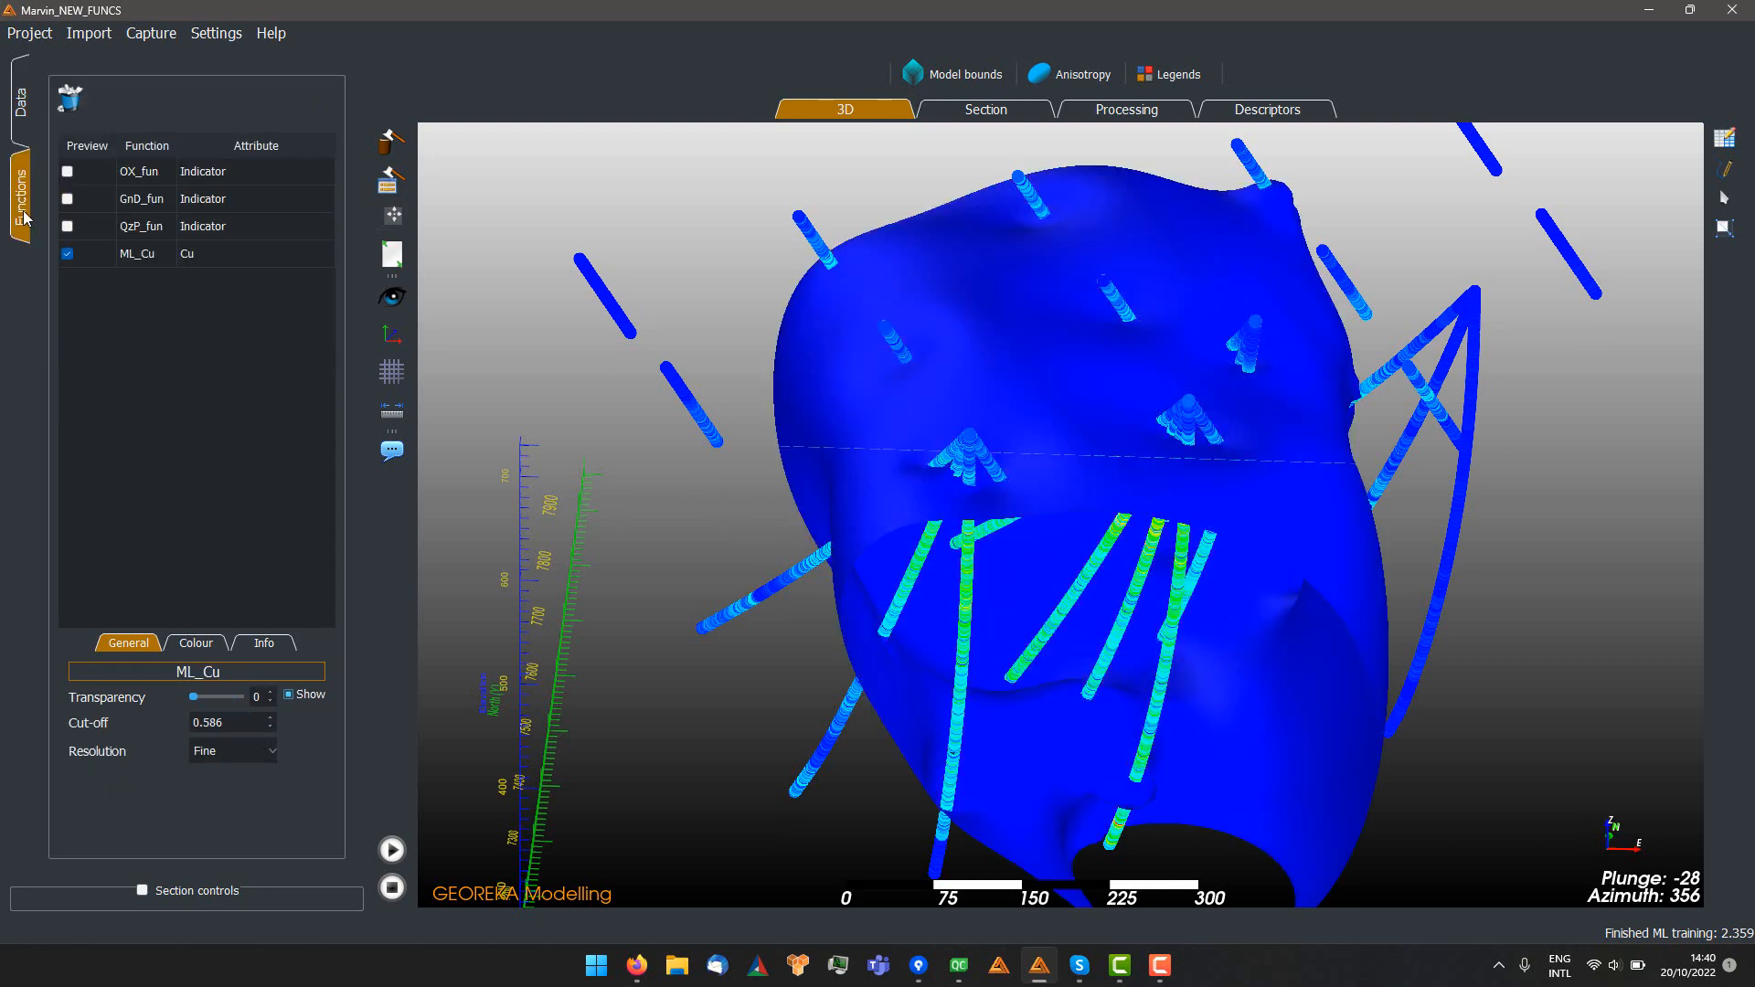
pyautogui.click(139, 253)
pyautogui.hotkey('ctrl', 'a')
pyautogui.write('1')
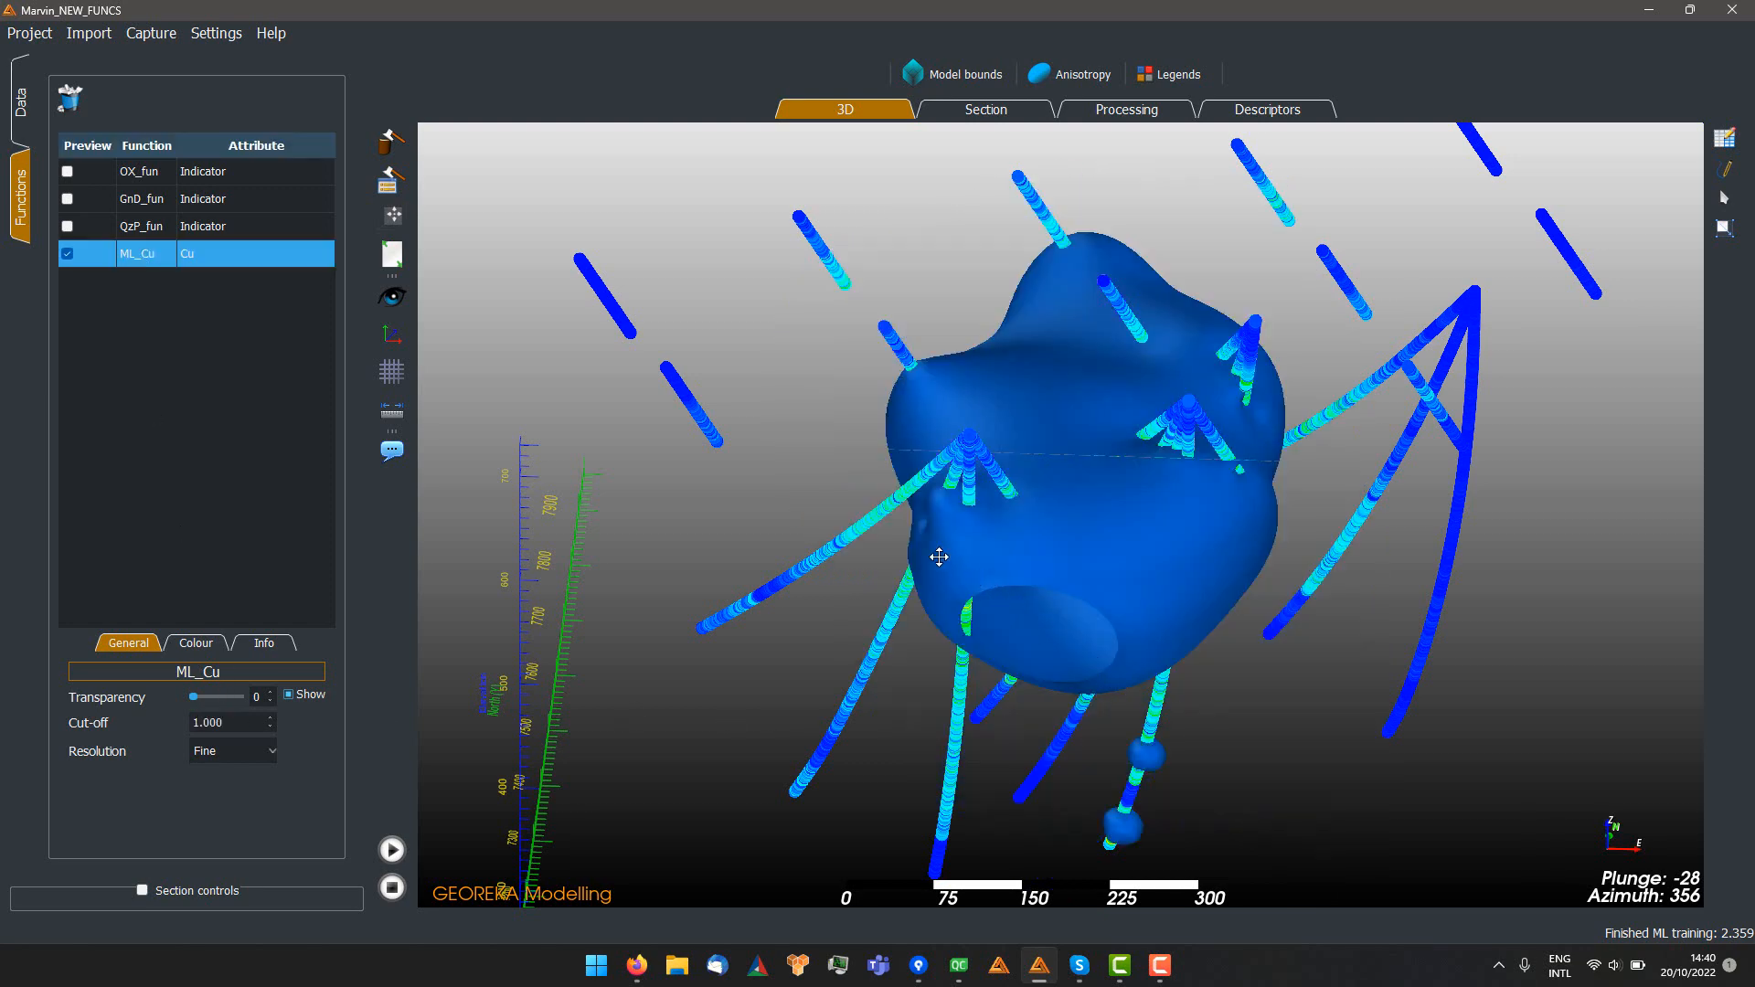
pyautogui.moveTo(856, 534); pyautogui.dragTo(1006, 498)
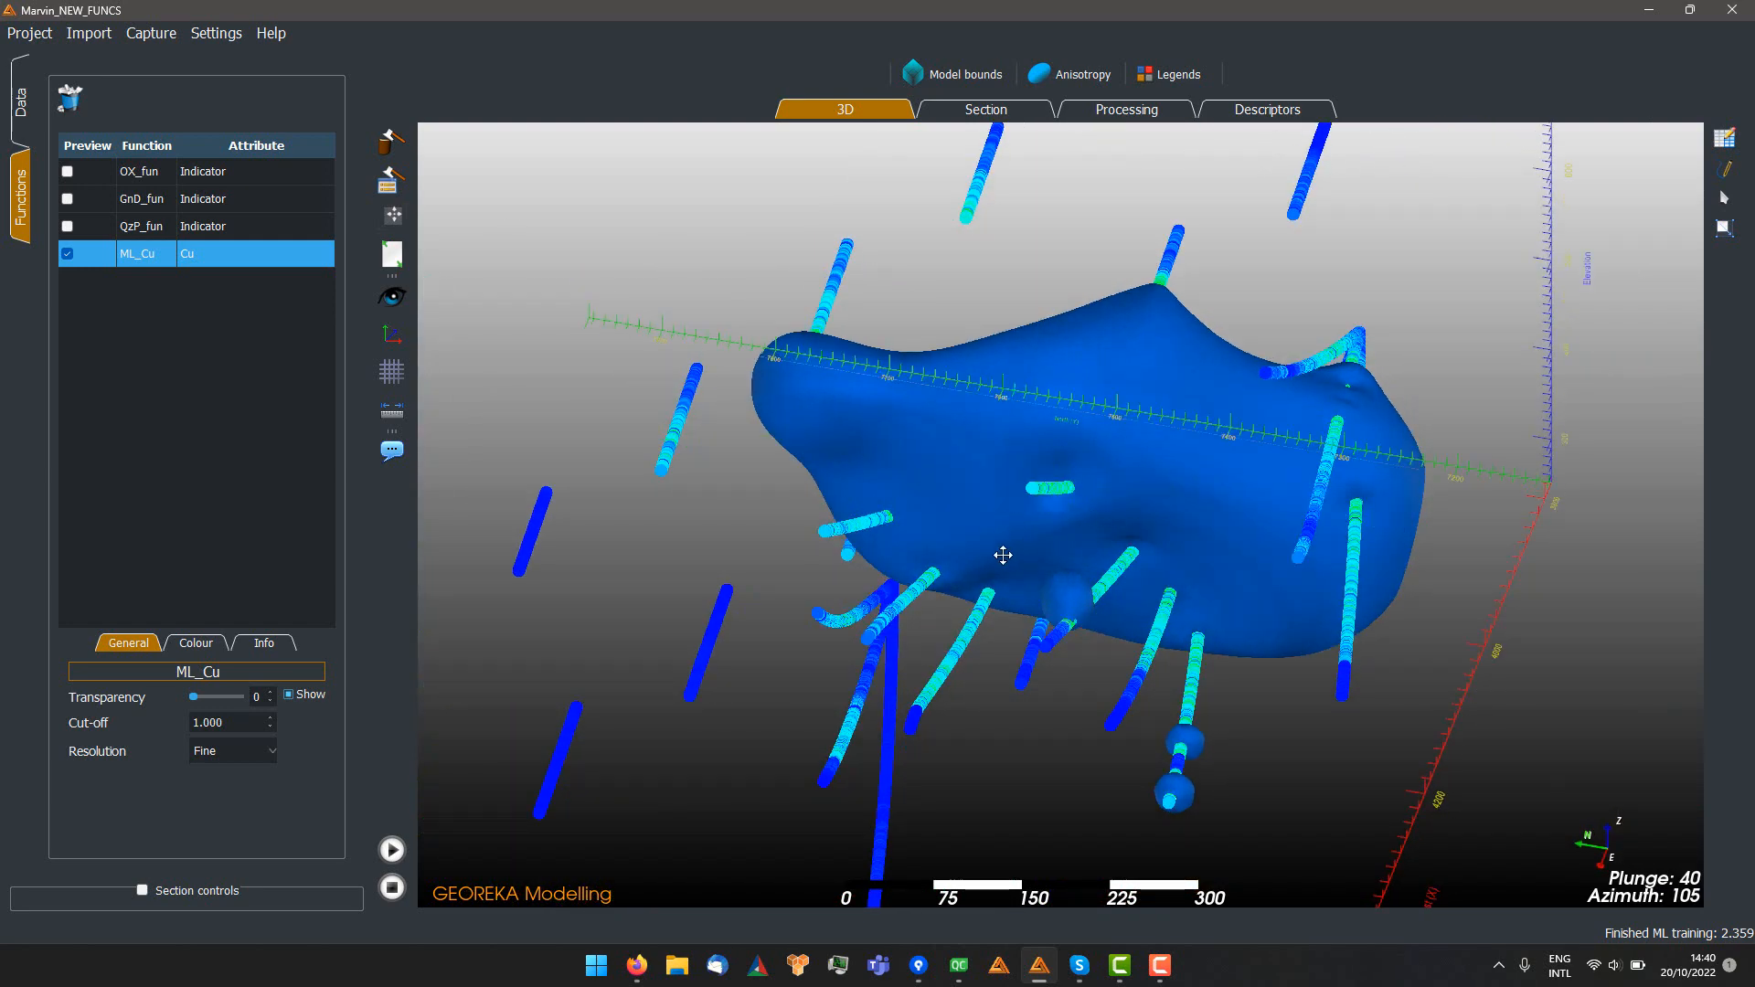
pyautogui.moveTo(1190, 545); pyautogui.dragTo(352, 539)
pyautogui.moveTo(868, 509); pyautogui.dragTo(489, 537)
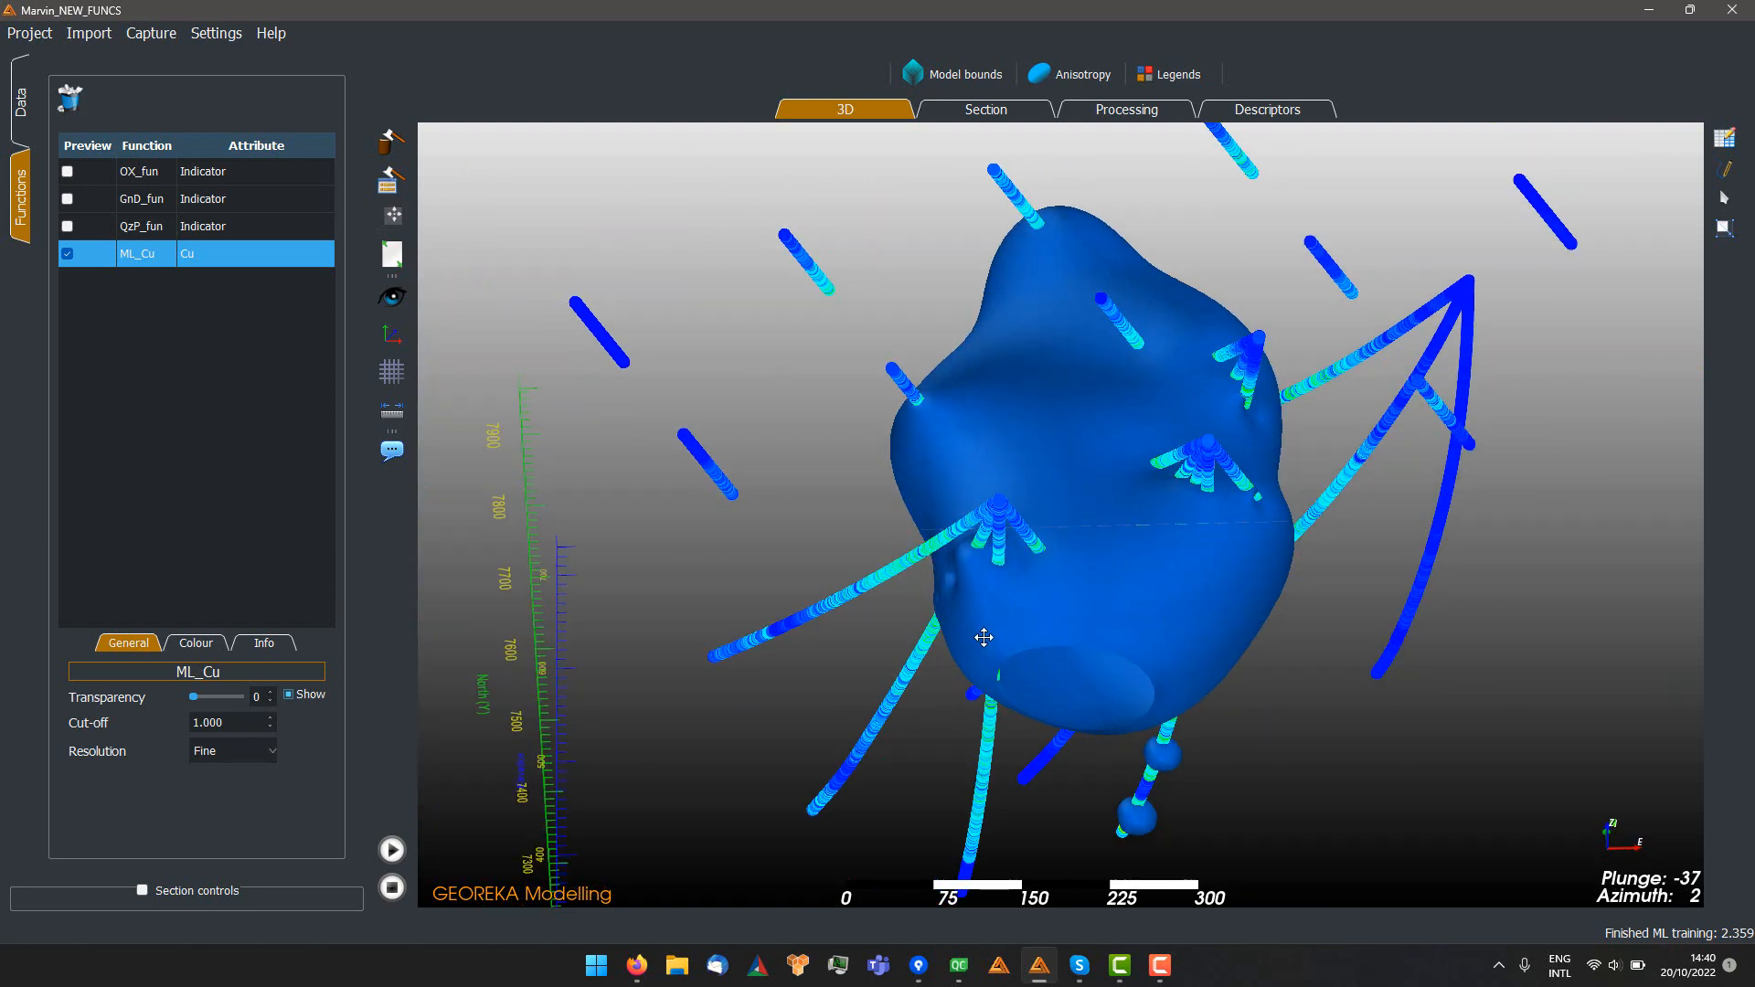
pyautogui.moveTo(983, 637); pyautogui.dragTo(882, 629)
# Set the ML_Cu shell's resolution to Rough
pyautogui.click(222, 750)
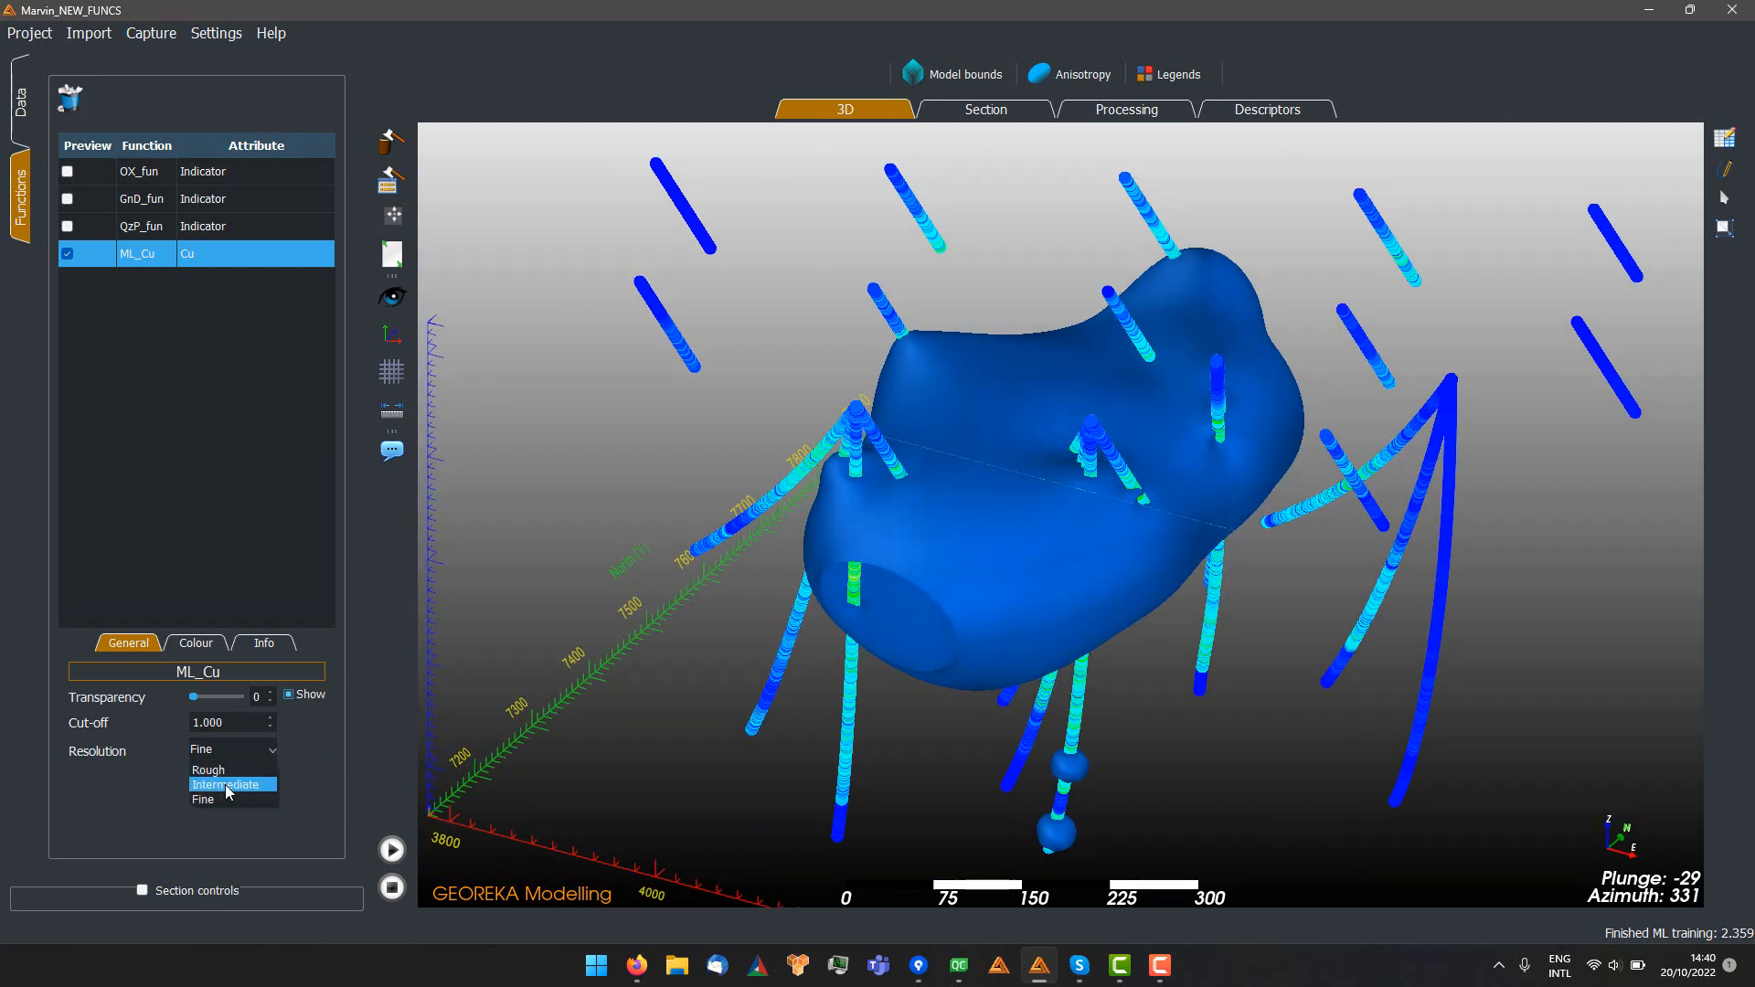
pyautogui.click(224, 770)
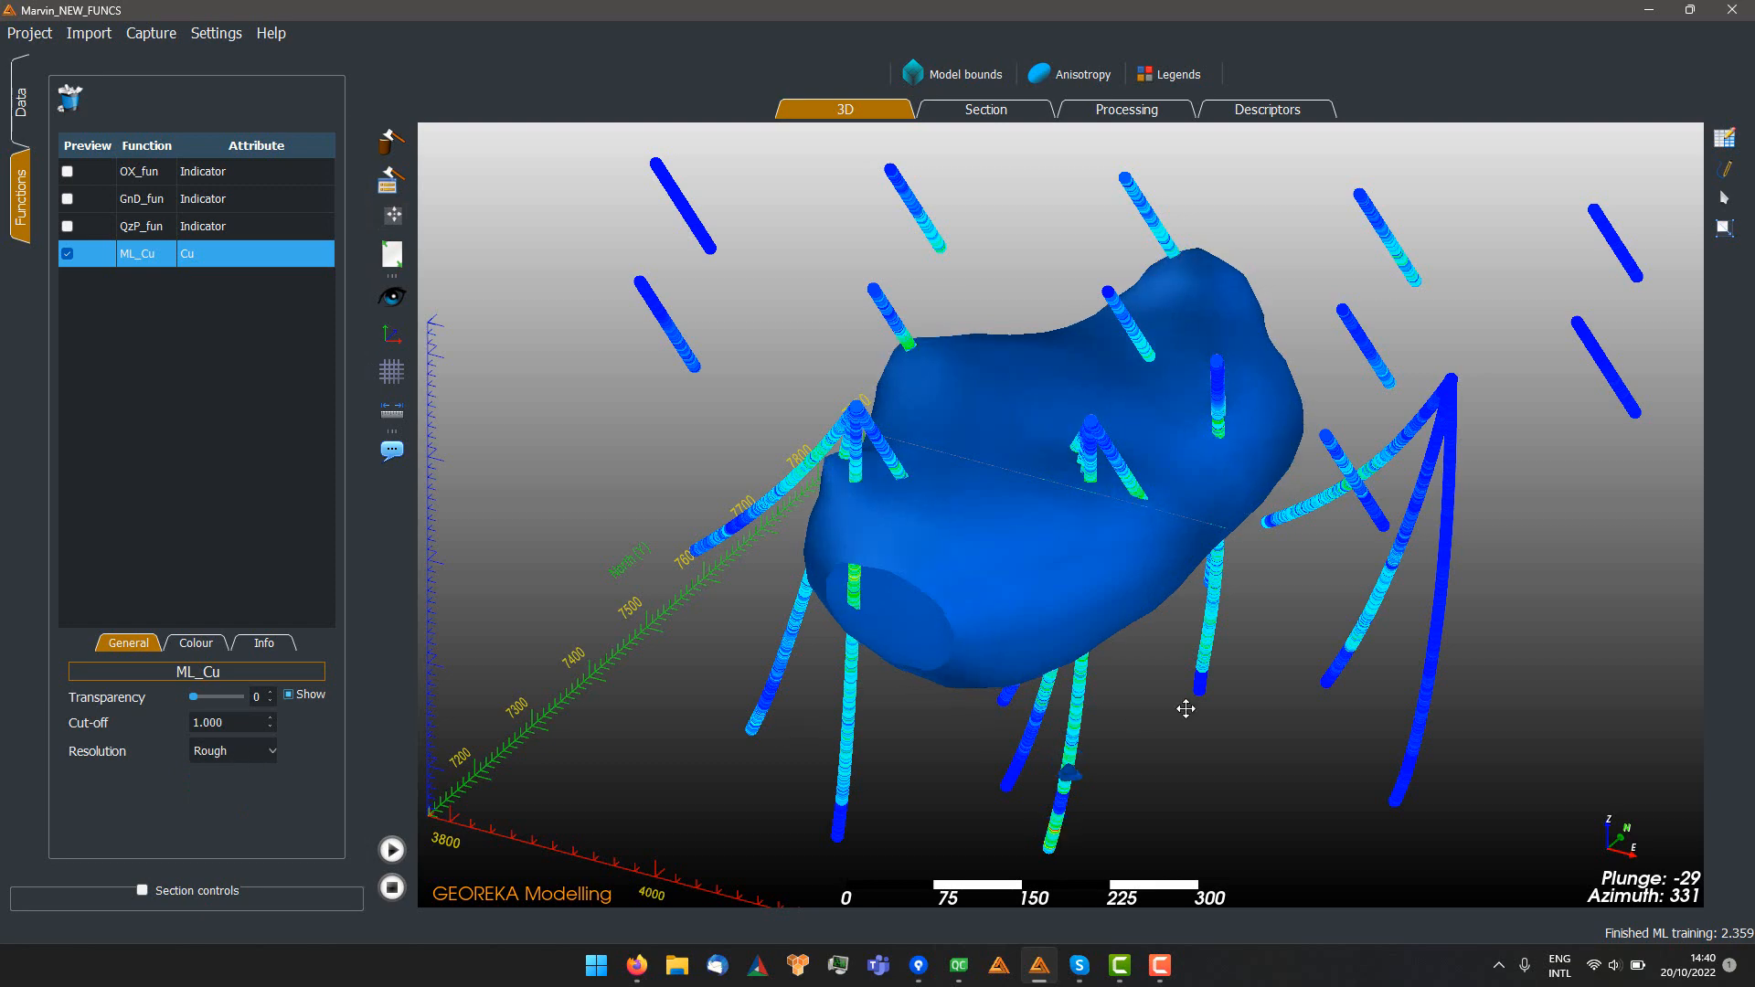
pyautogui.moveTo(1203, 681); pyautogui.dragTo(1107, 700)
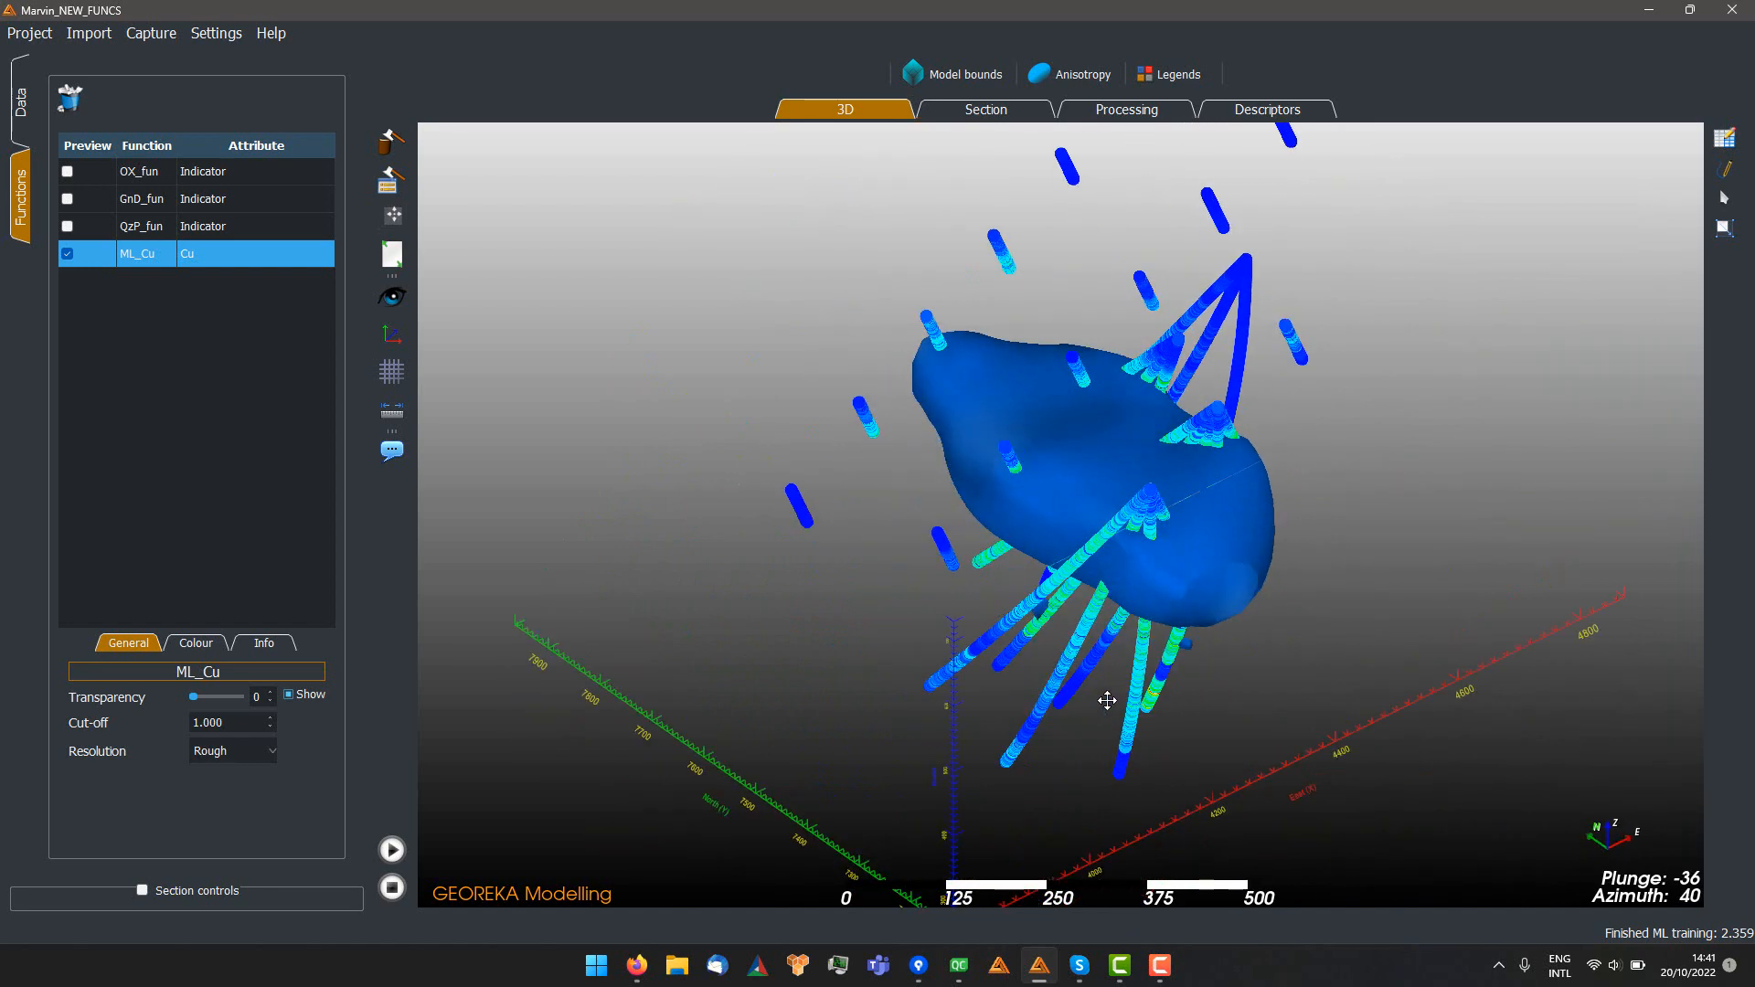